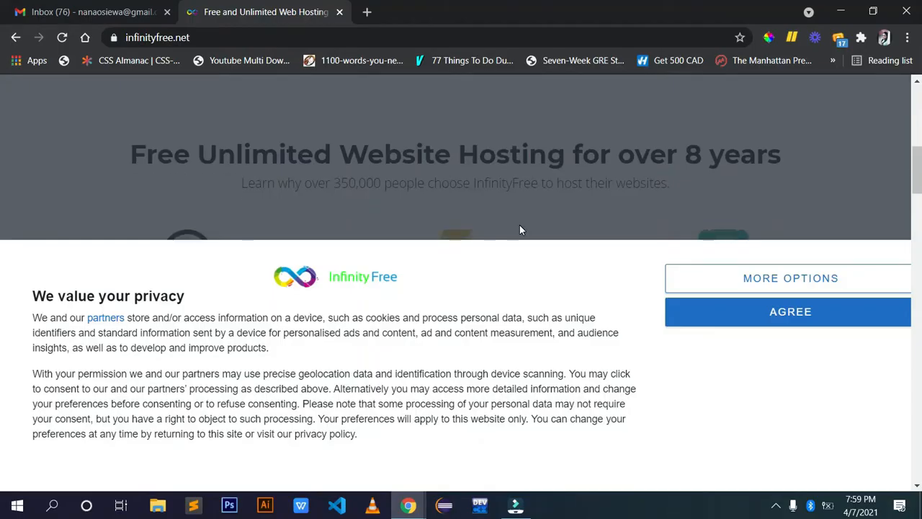
Agree to the privacy notice, then browse the hosting feature sections and return to the top.
scroll(521, 230, up, 3)
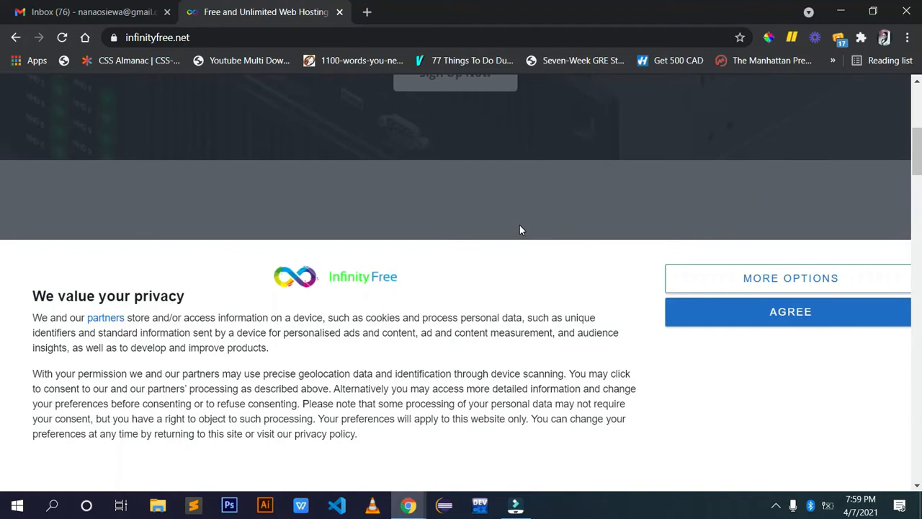
click(790, 322)
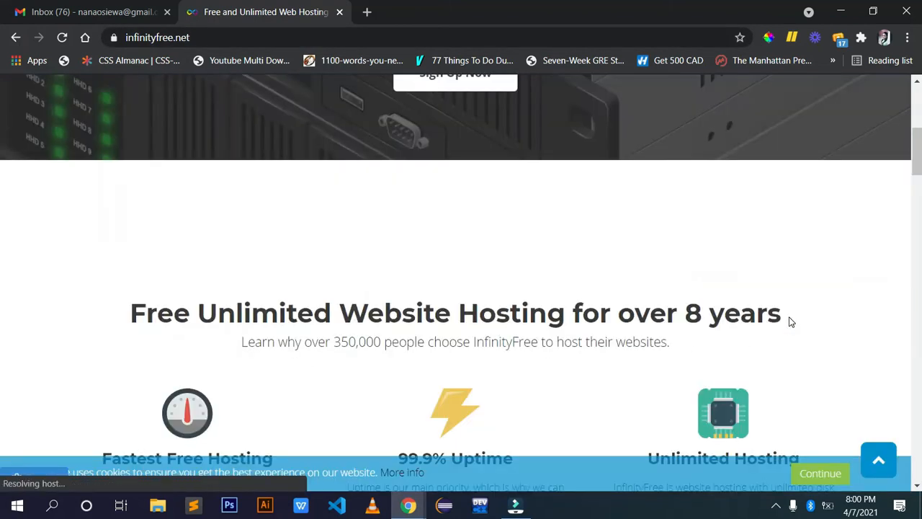
scroll(425, 299, down, 3)
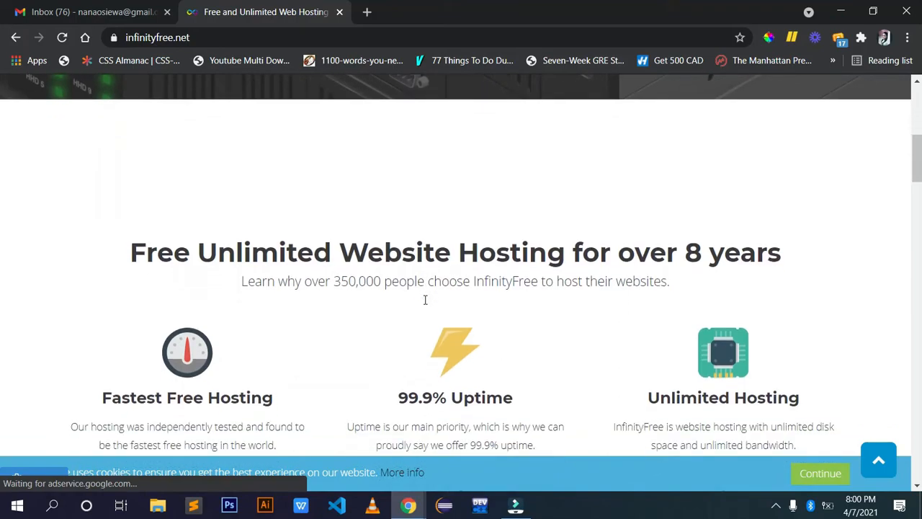
scroll(425, 299, down, 5)
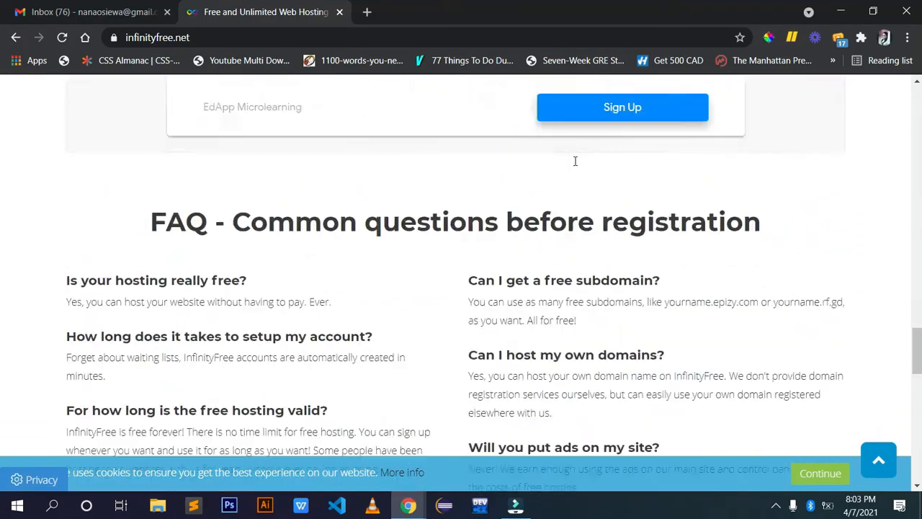
scroll(575, 161, up, 15)
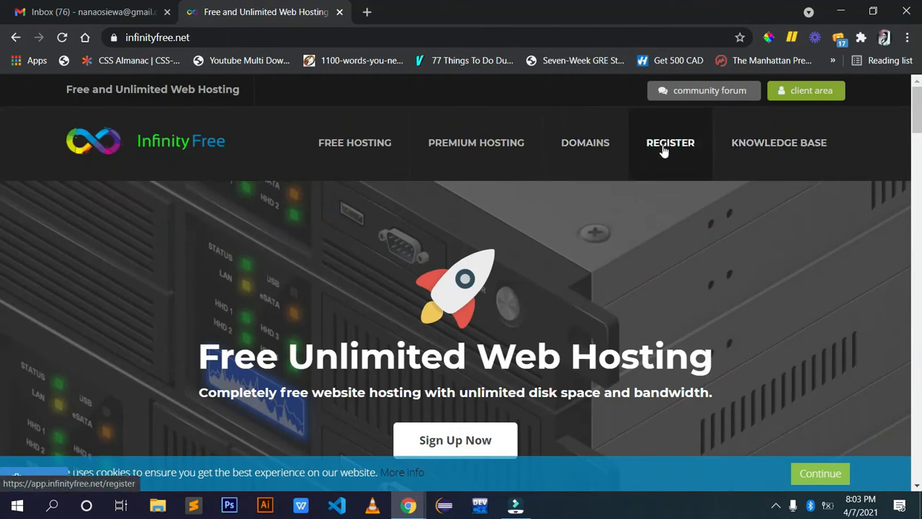
On the registration page, replace the wrong prefilled e-mail with the account owner's correct address.
click(663, 150)
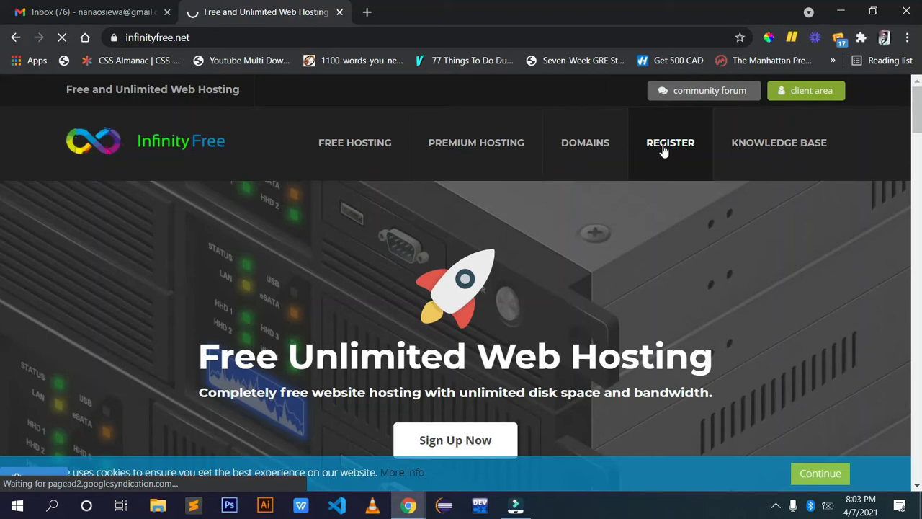
scroll(461, 364, down, 2)
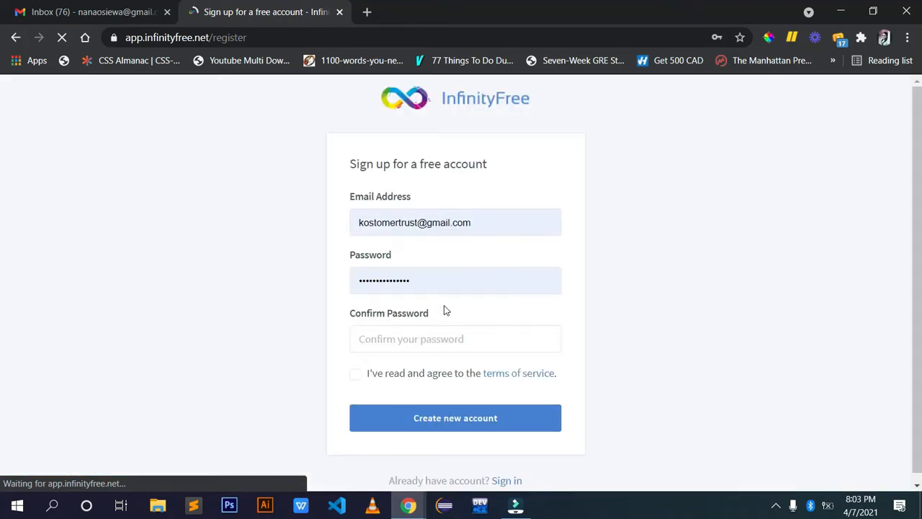
click(475, 224)
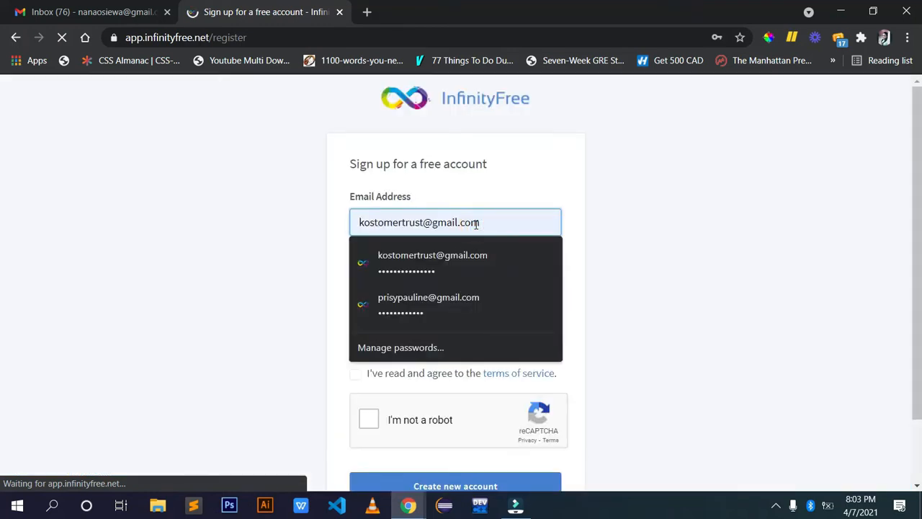
key(BackSpace)
key(BackSpace)
key(BackSpace)
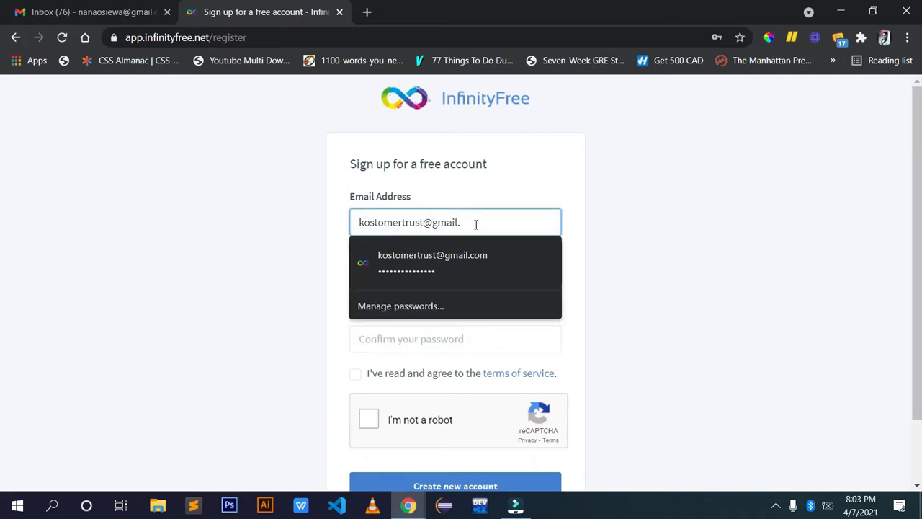
key(BackSpace)
key(BackSpace)
key(BackSpace)
key(BackSpace)
key(BackSpace)
key(BackSpace)
key(BackSpace)
key(BackSpace)
key(BackSpace)
key(BackSpace)
key(BackSpace)
key(BackSpace)
key(BackSpace)
key(BackSpace)
key(BackSpace)
key(BackSpace)
key(BackSpace)
key(BackSpace)
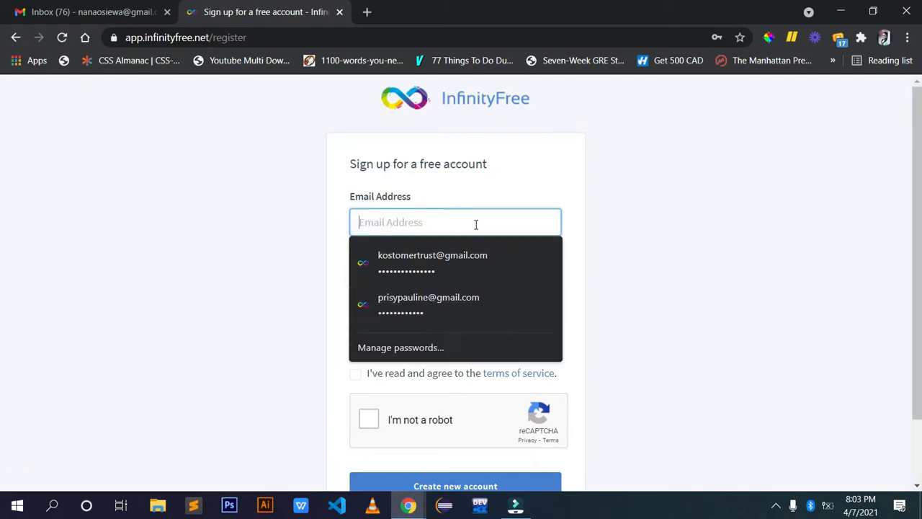
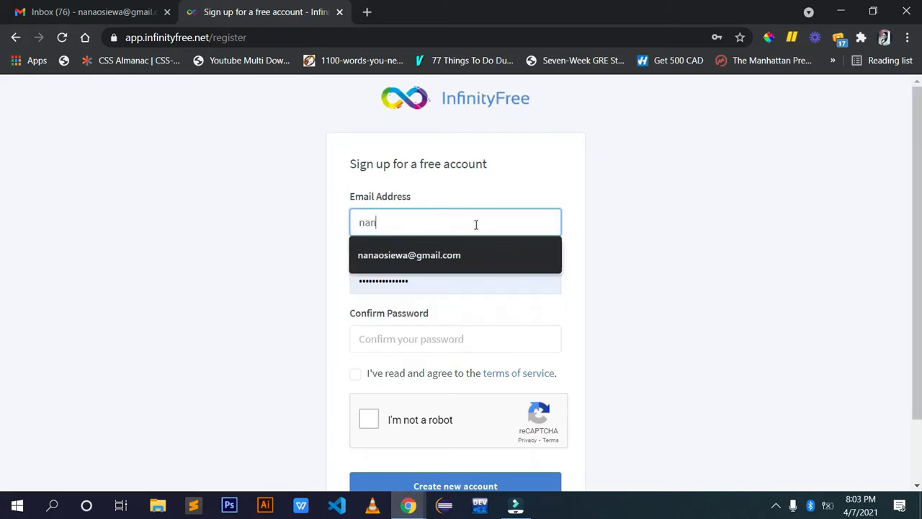
click(451, 257)
Replace the prefilled password with Chrome's suggested strong password in both fields.
click(412, 279)
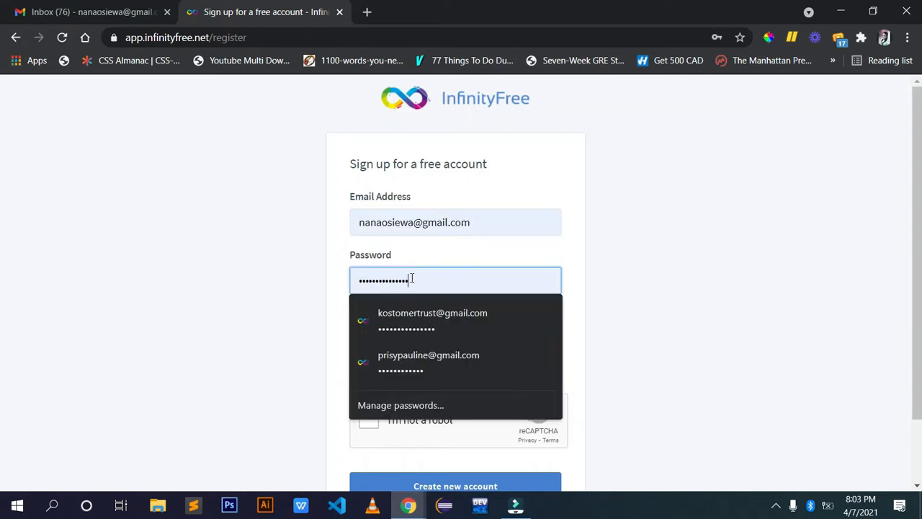
key(BackSpace)
key(BackSpace)
key(BackSpace)
key(BackSpace)
key(BackSpace)
key(BackSpace)
key(BackSpace)
key(BackSpace)
key(BackSpace)
key(BackSpace)
key(BackSpace)
key(BackSpace)
key(BackSpace)
key(BackSpace)
key(BackSpace)
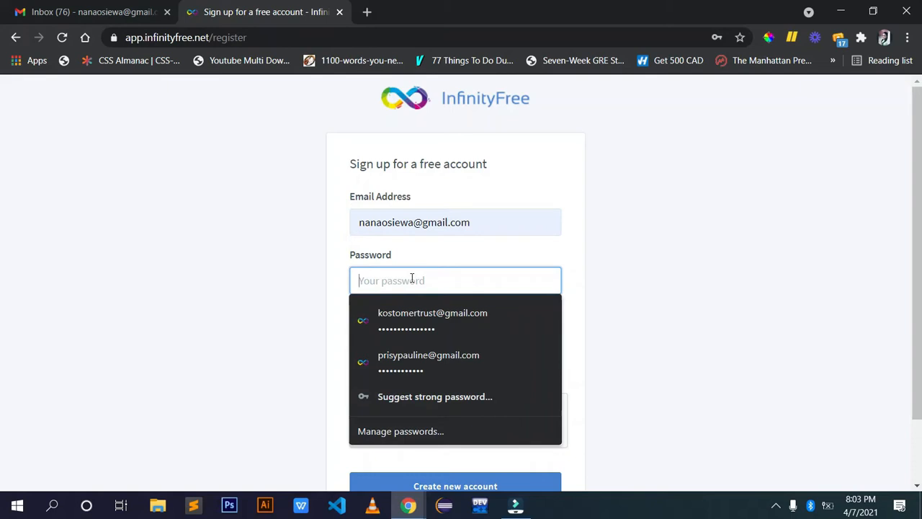
click(443, 396)
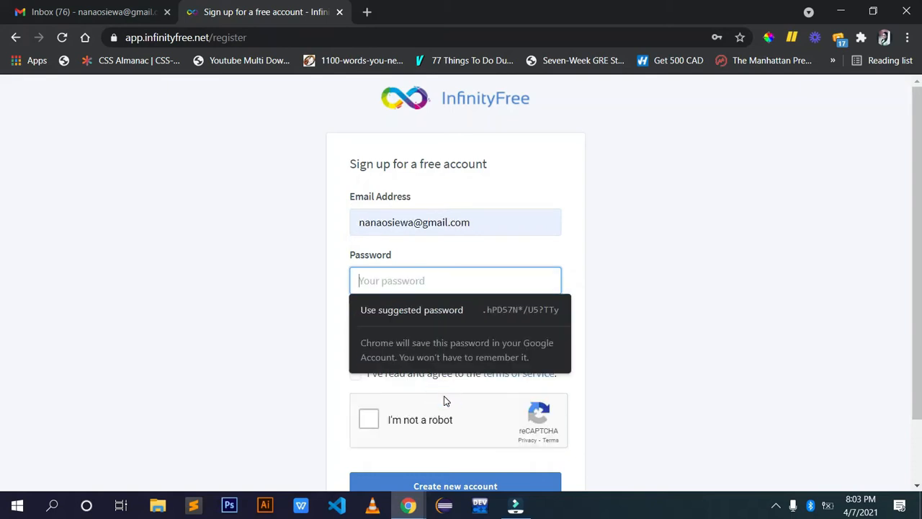
click(424, 310)
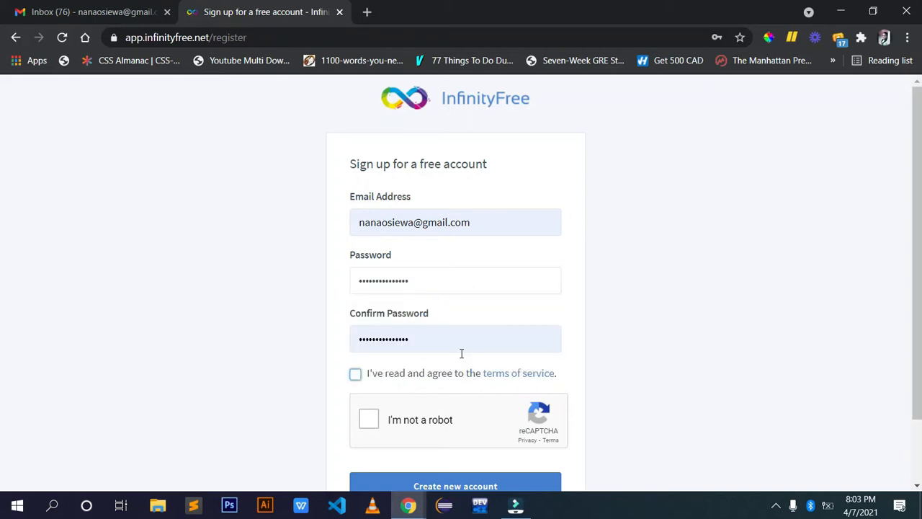
Accept the terms of service, pass the reCAPTCHA, and create the new free account.
scroll(402, 344, down, 1)
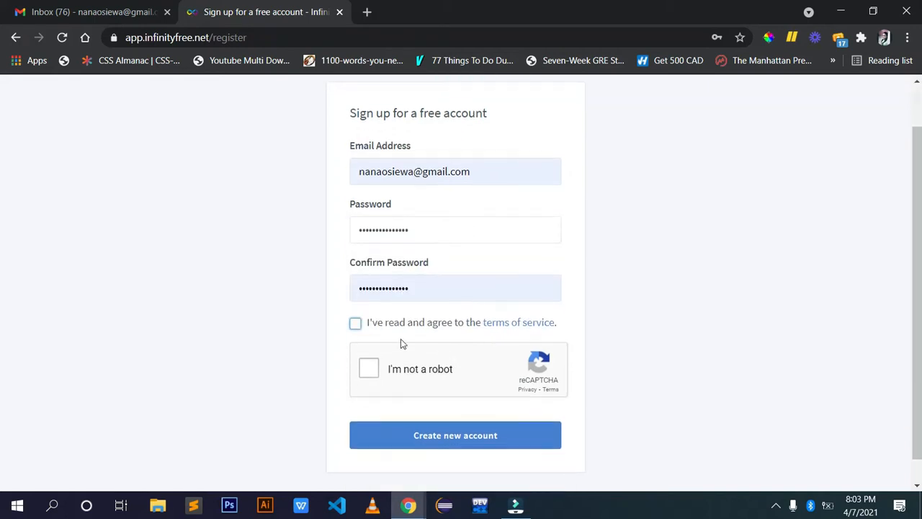
click(355, 324)
click(368, 370)
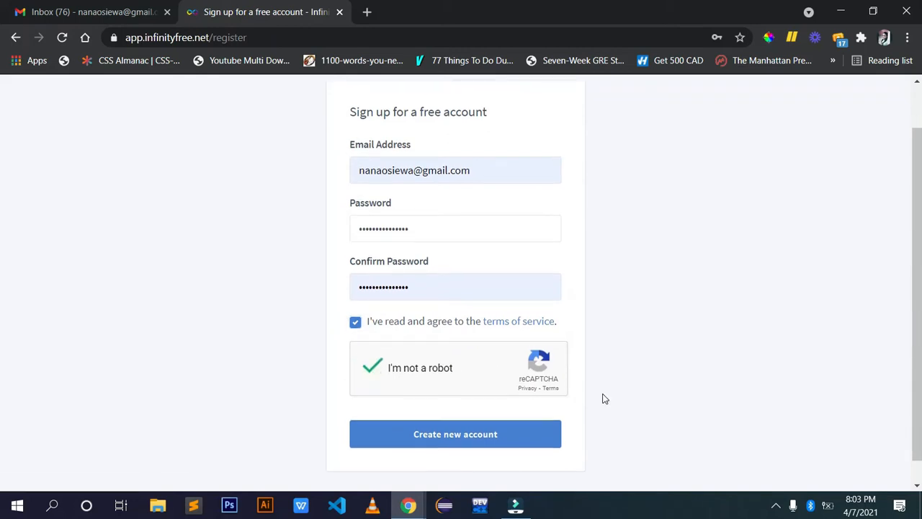
scroll(605, 397, down, 1)
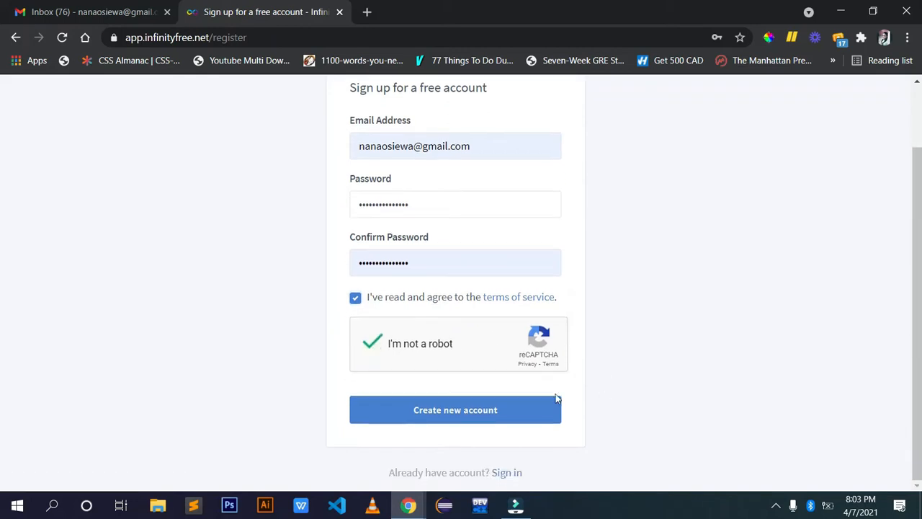
click(437, 414)
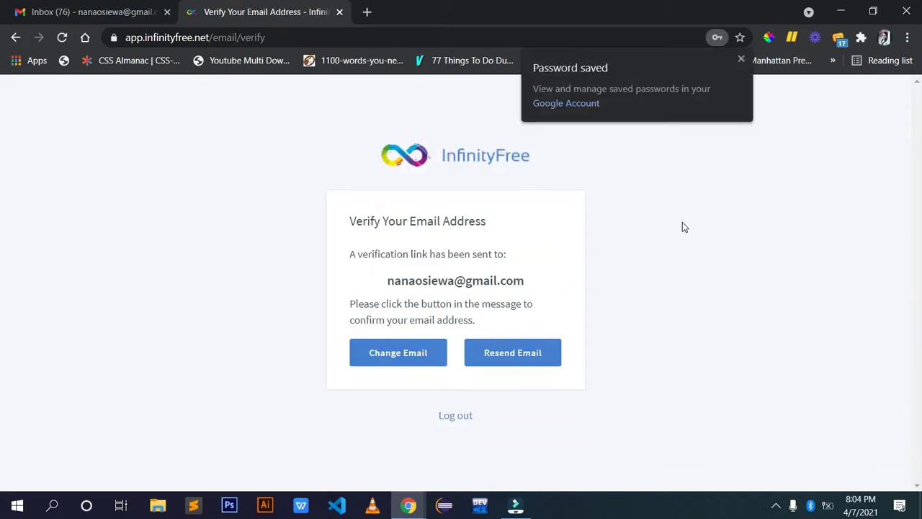
Close the Password saved bubble and switch to the Gmail Inbox tab.
click(741, 59)
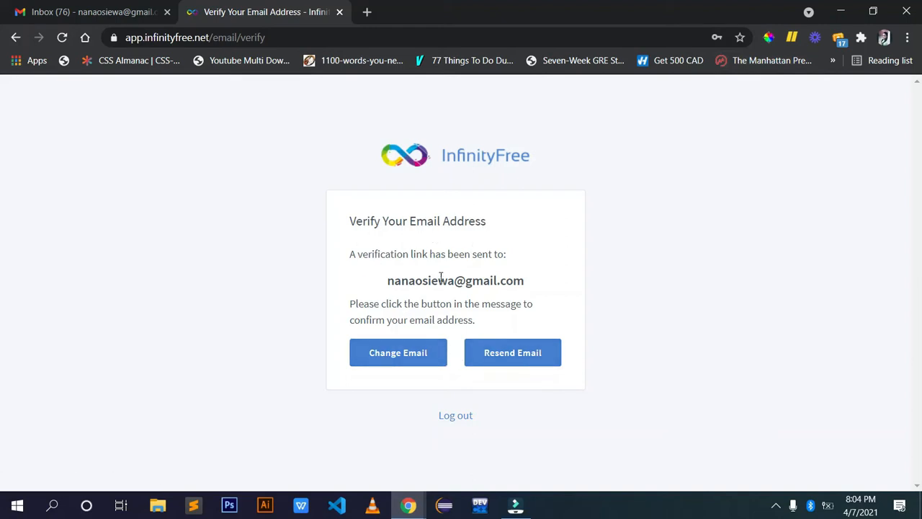
click(92, 16)
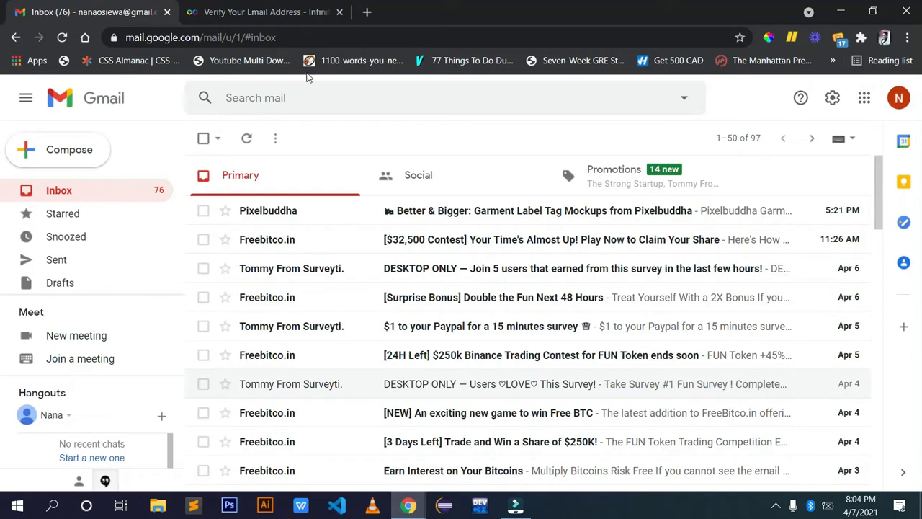
Refresh Gmail, open InfinityFree's 'Verify Email Address' message and click its Verify Email Address button.
click(246, 139)
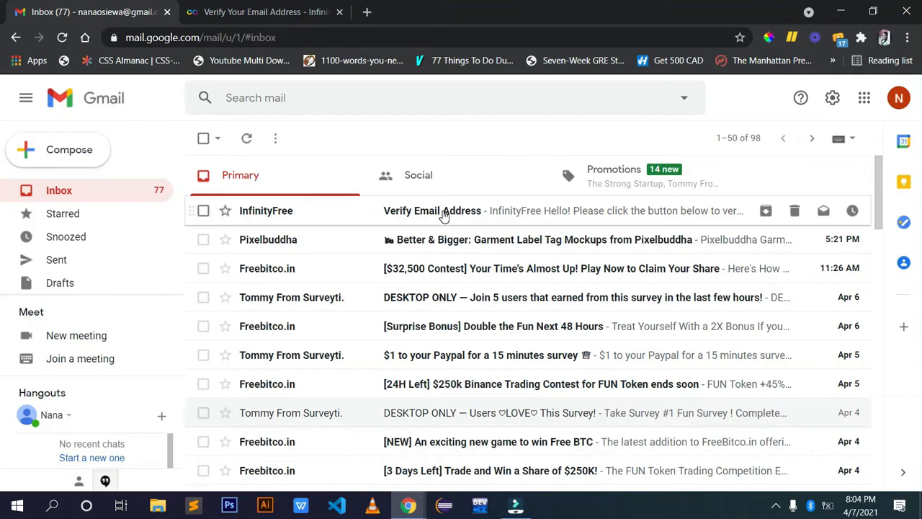
click(443, 215)
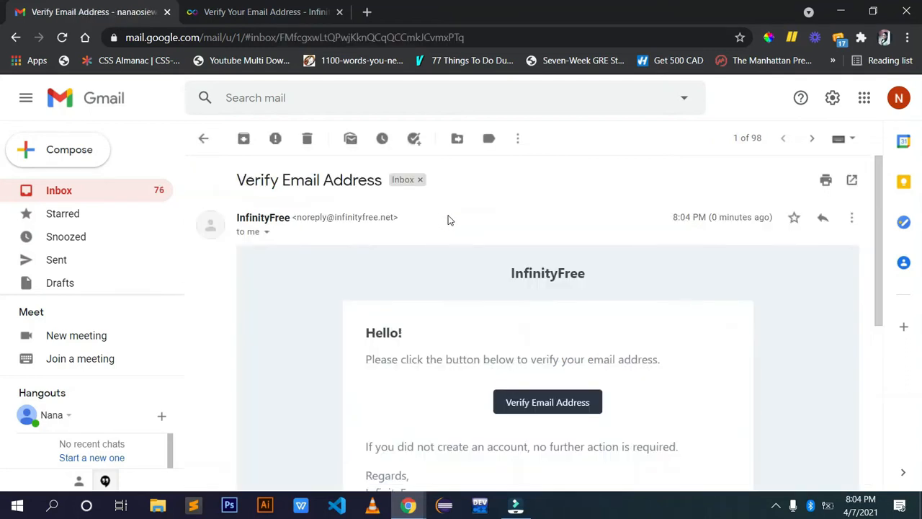
scroll(465, 329, down, 1)
scroll(466, 329, down, 1)
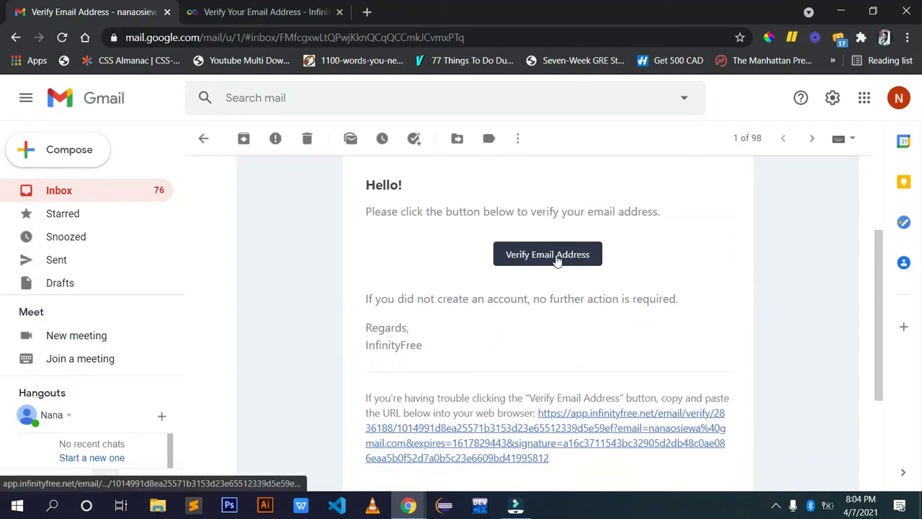
click(555, 258)
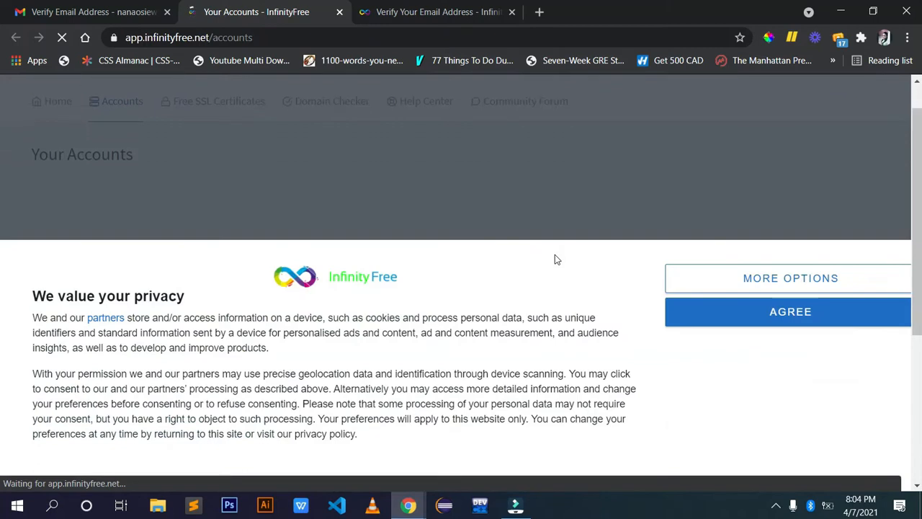
Accept the privacy consent on the Your Accounts page and look over the empty accounts list.
scroll(554, 260, down, 3)
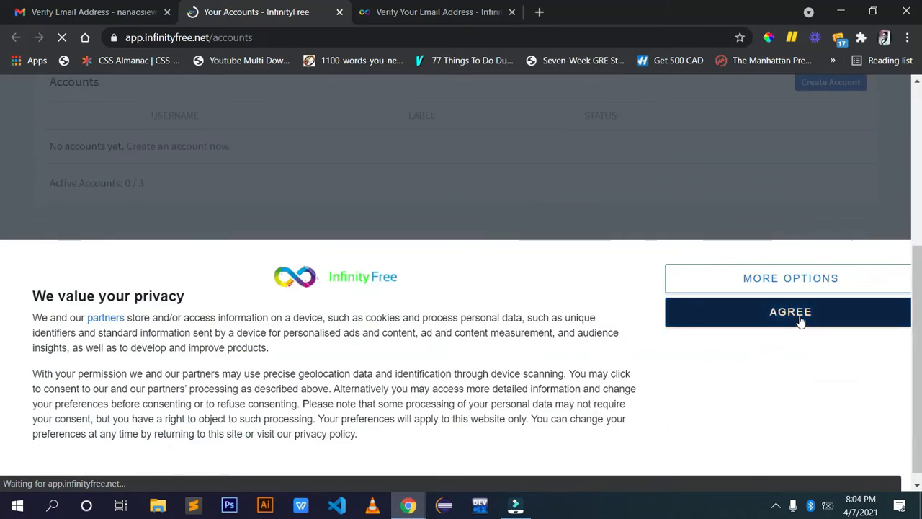
click(800, 317)
scroll(421, 282, up, 5)
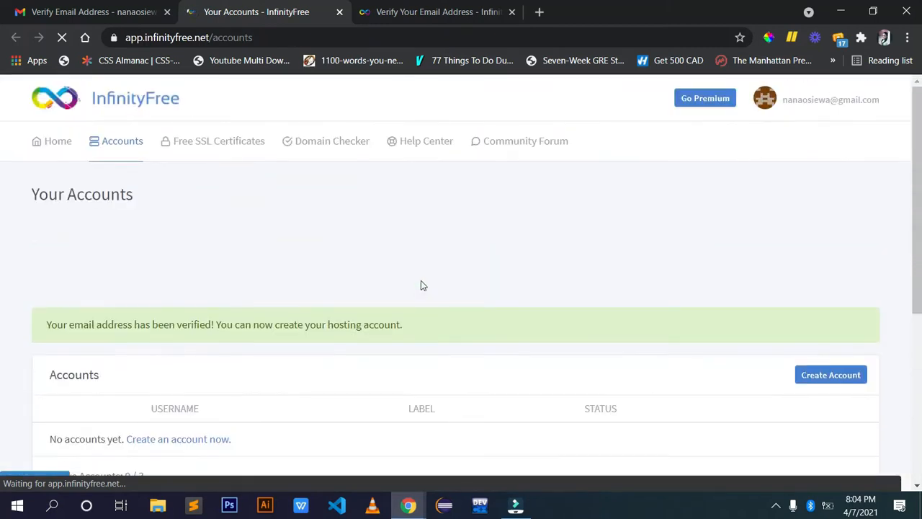
scroll(420, 281, down, 1)
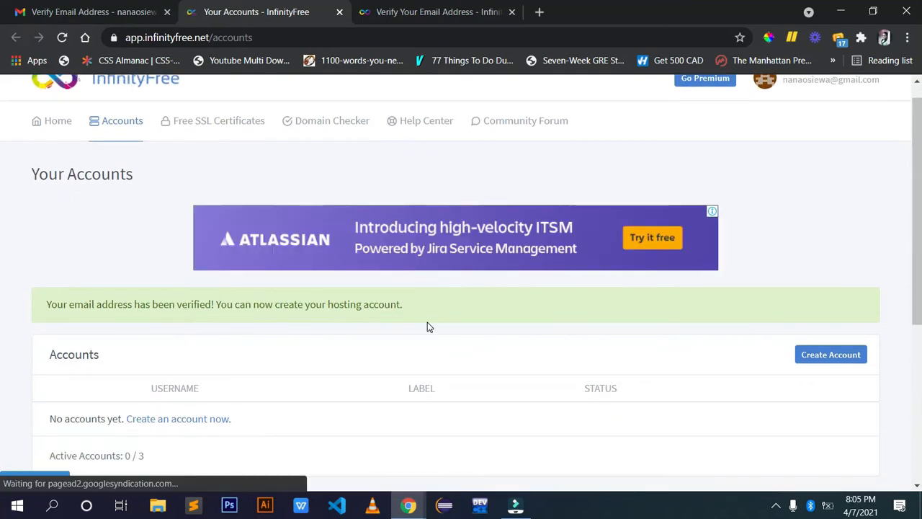
scroll(427, 322, down, 3)
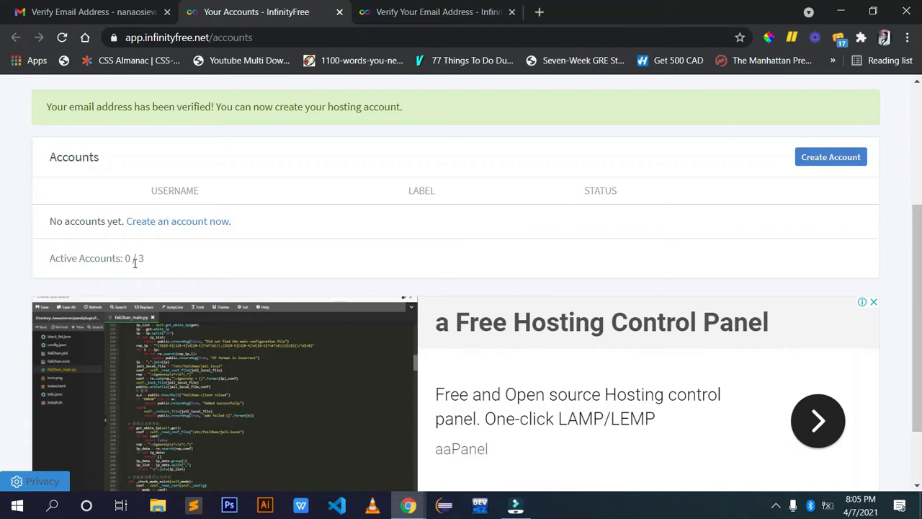
scroll(134, 263, down, 1)
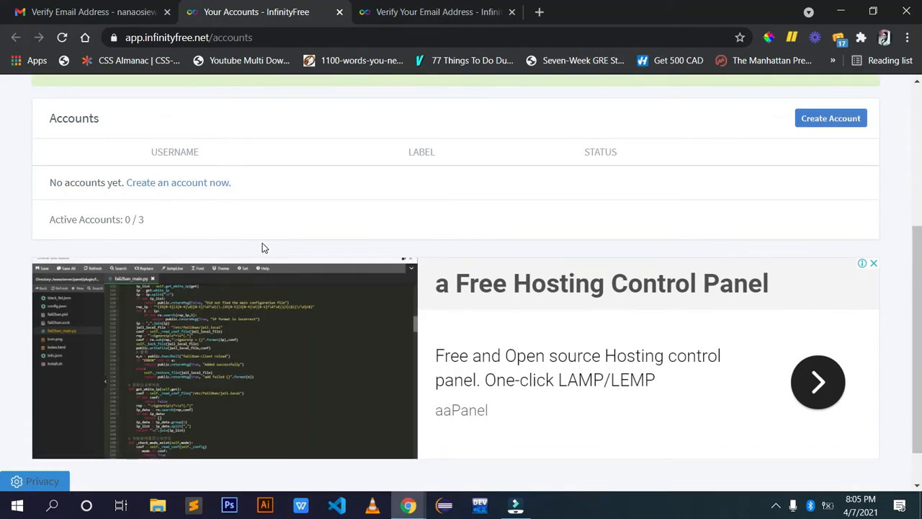
scroll(262, 243, up, 2)
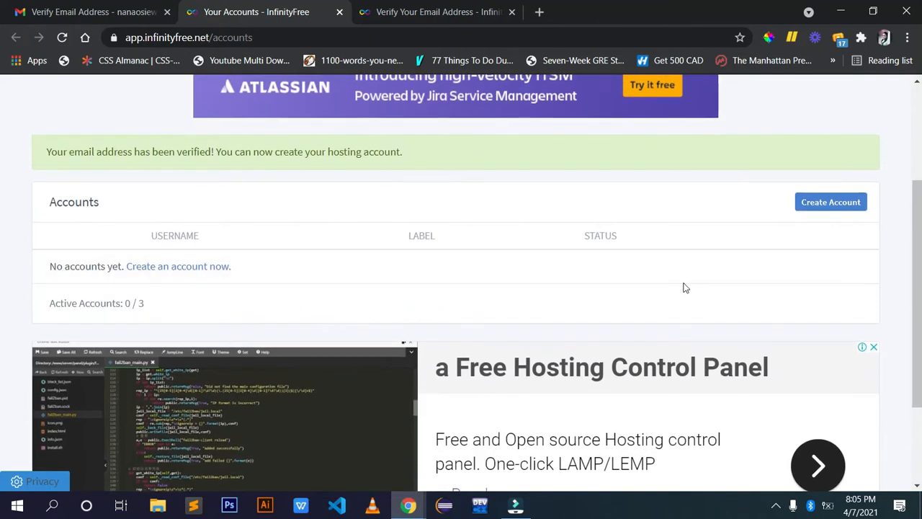
Start Create Account, going back past the vignette ad to reach the domain step.
click(831, 202)
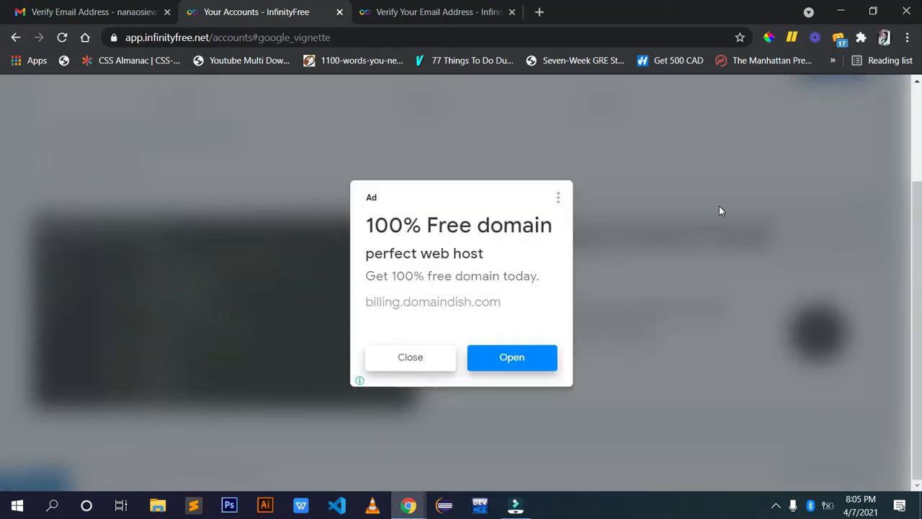
click(16, 39)
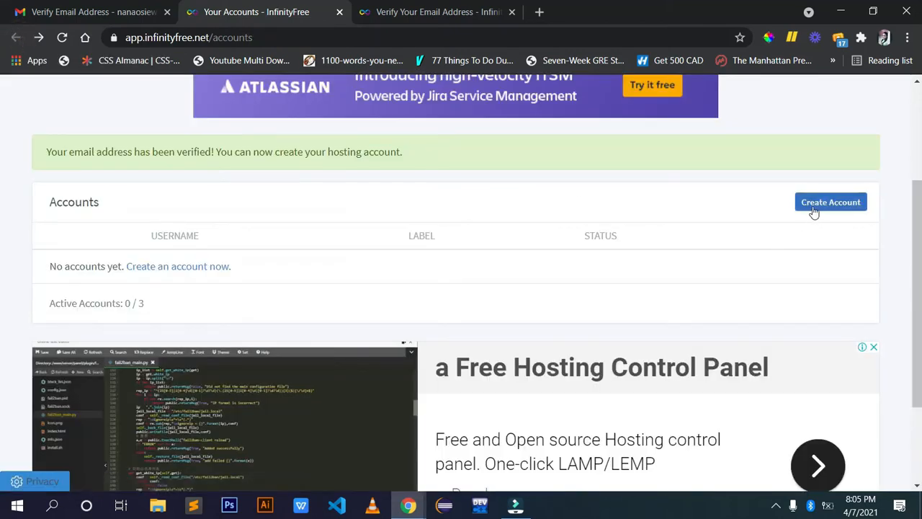
click(816, 207)
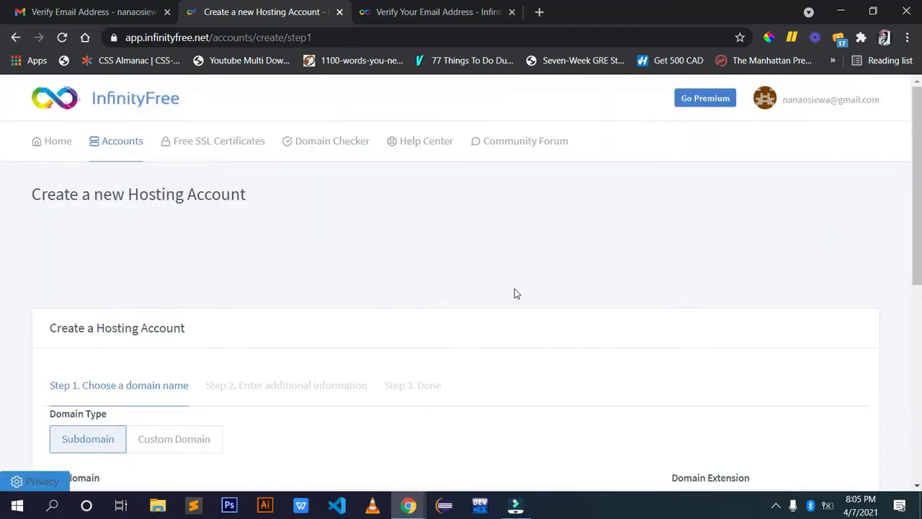
Enter 'assignmentsolutions' in the Subdomain field.
scroll(515, 288, down, 2)
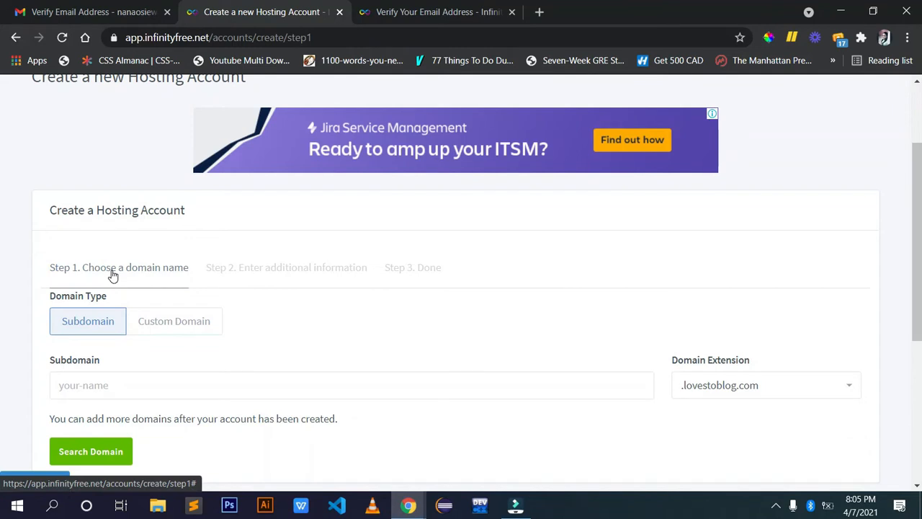
scroll(112, 275, down, 1)
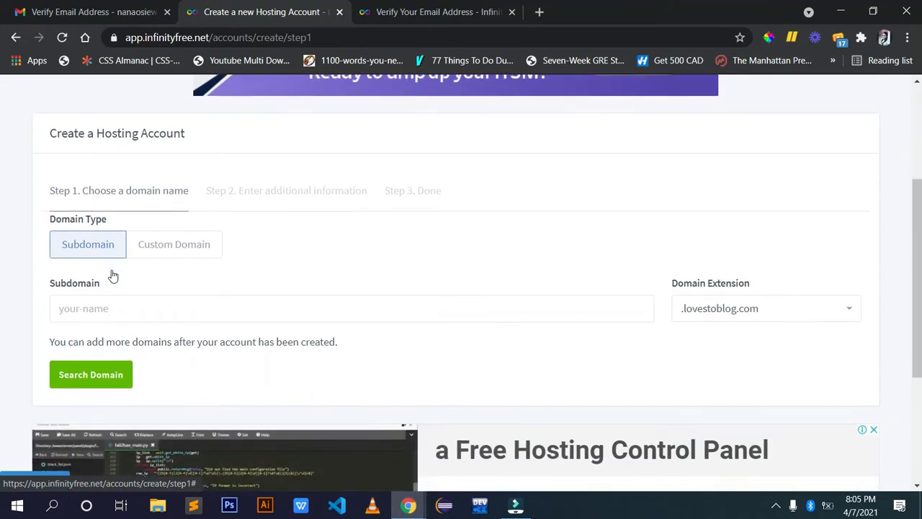
click(130, 274)
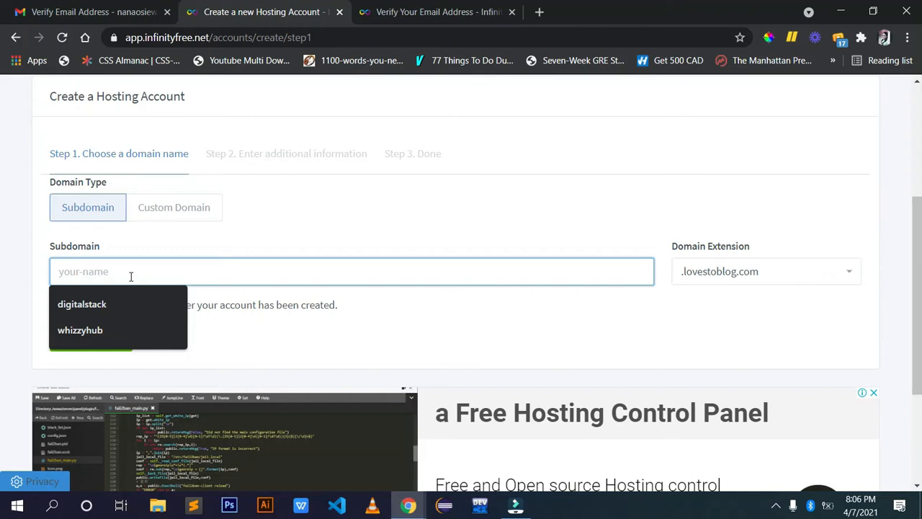
text(l)
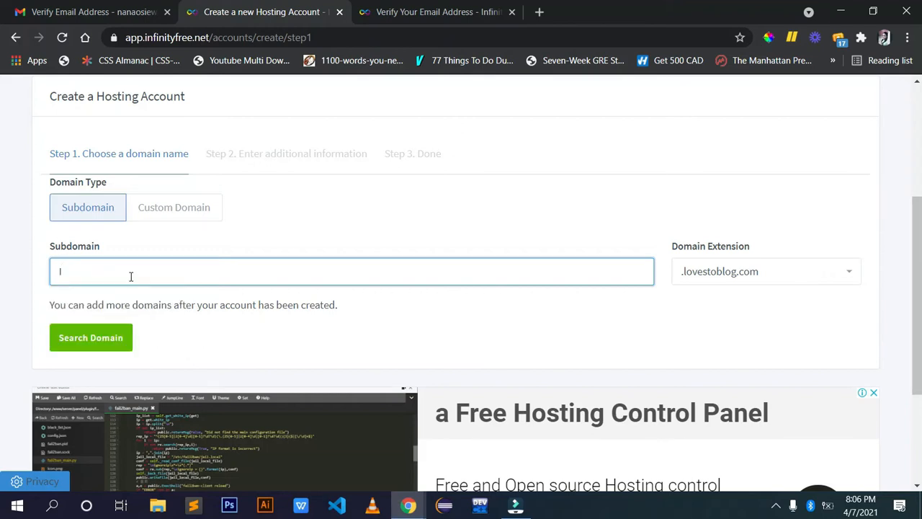
text(it)
text(s)
key(BackSpace)
key(BackSpace)
text(assignmentsolutions)
Select the .great-site.net domain extension and search for domain availability.
click(850, 277)
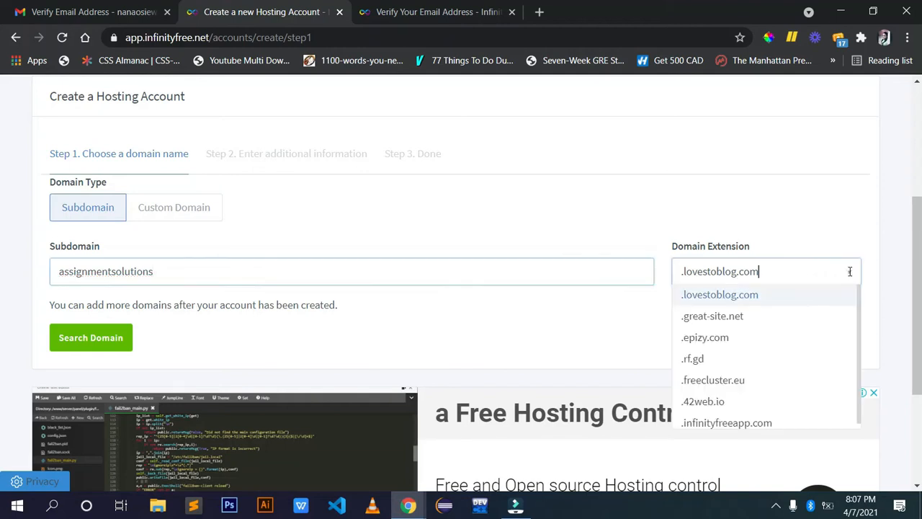
click(758, 317)
scroll(757, 317, down, 1)
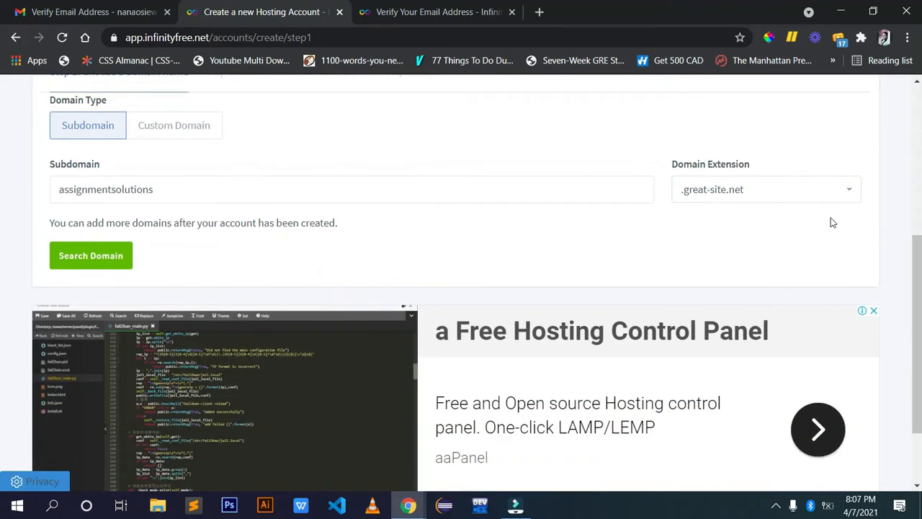
click(849, 195)
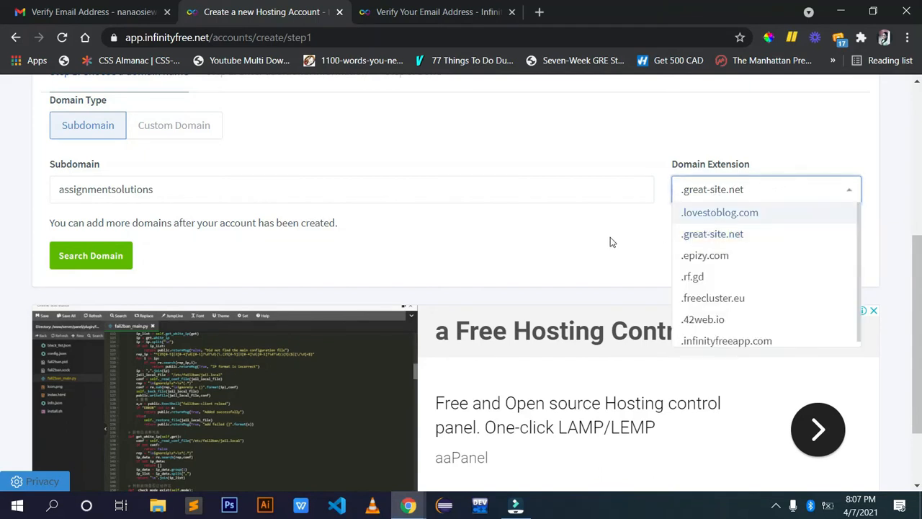
click(747, 193)
click(747, 192)
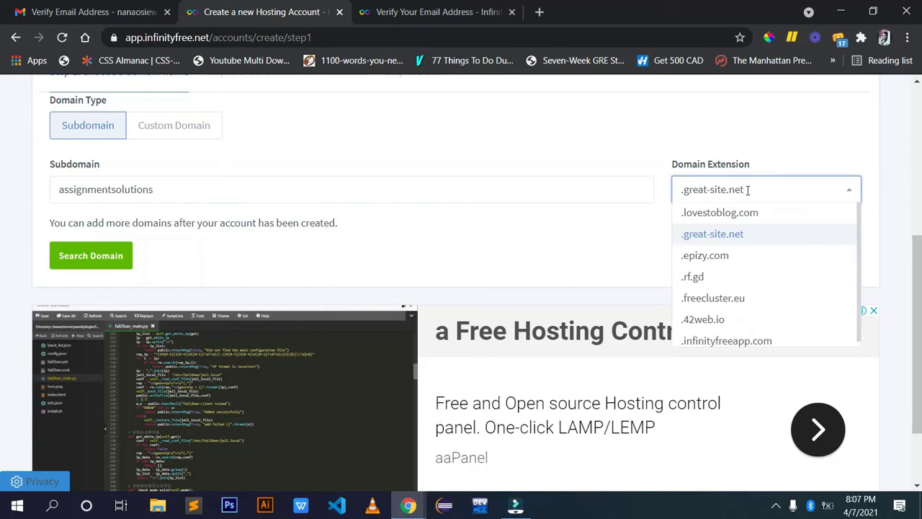
click(583, 208)
scroll(584, 210, down, 1)
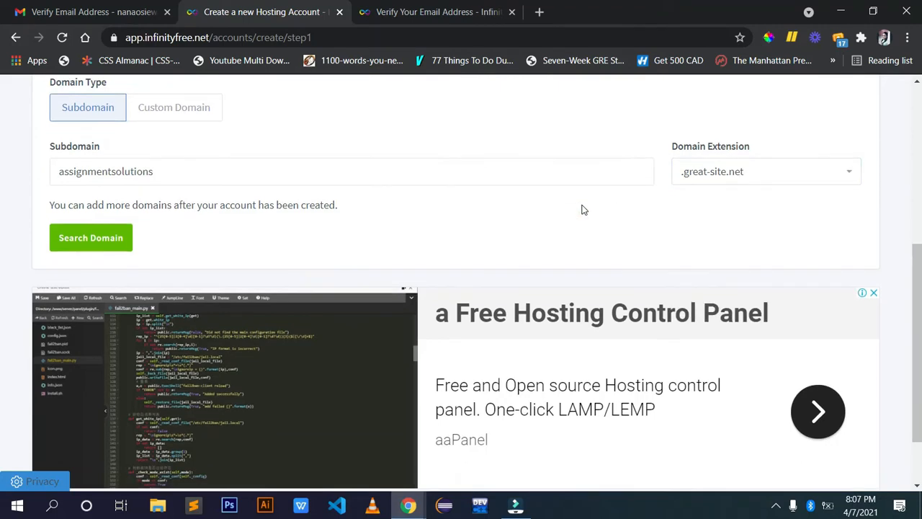
scroll(583, 209, down, 1)
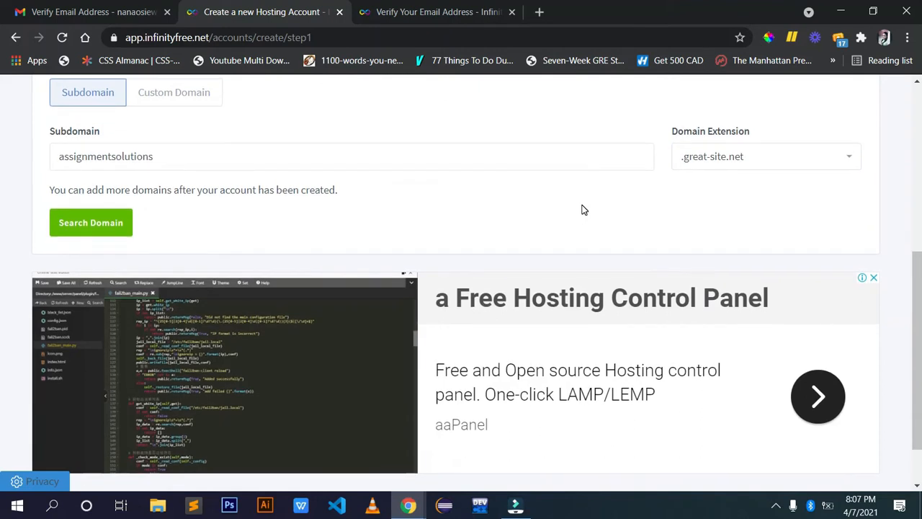
click(92, 230)
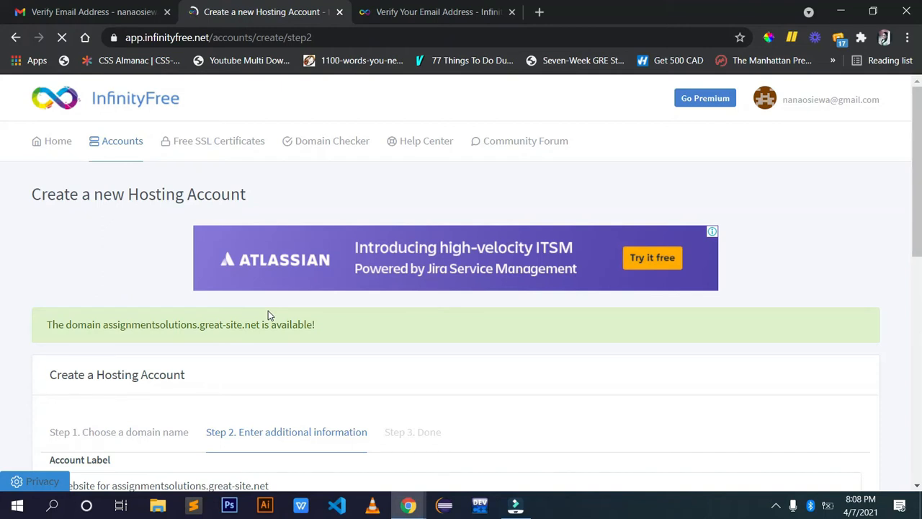
Tick 'I'm not a robot' on the step 2 form and create the assignmentsolutions.great-site.net account.
scroll(268, 315, down, 1)
scroll(268, 315, down, 1)
scroll(437, 301, down, 1)
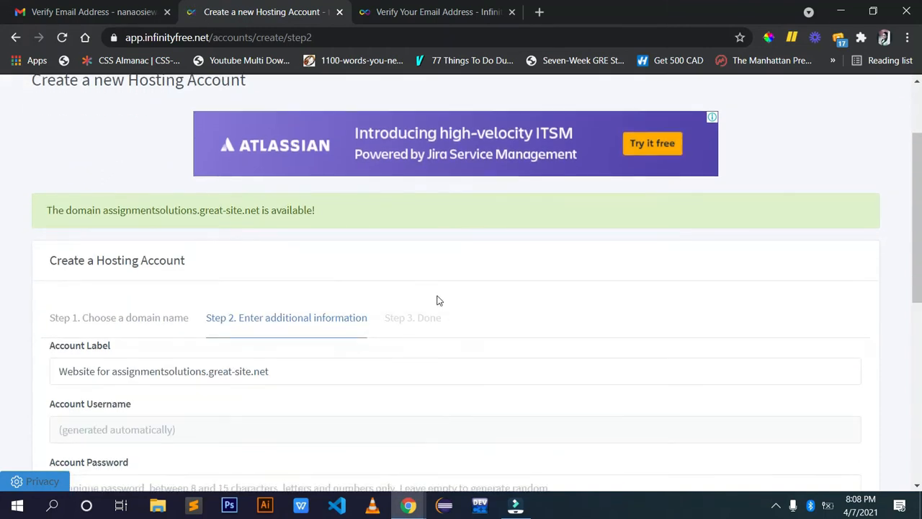
scroll(436, 301, down, 1)
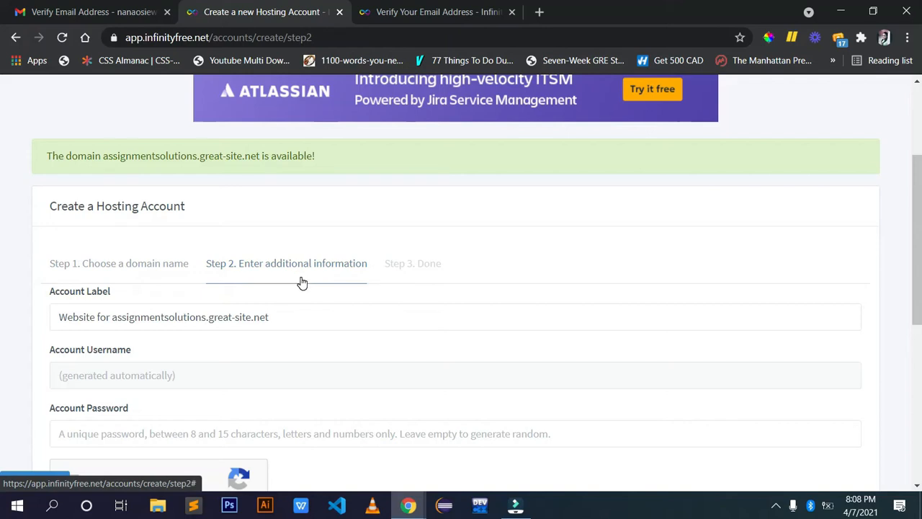
scroll(302, 282, down, 1)
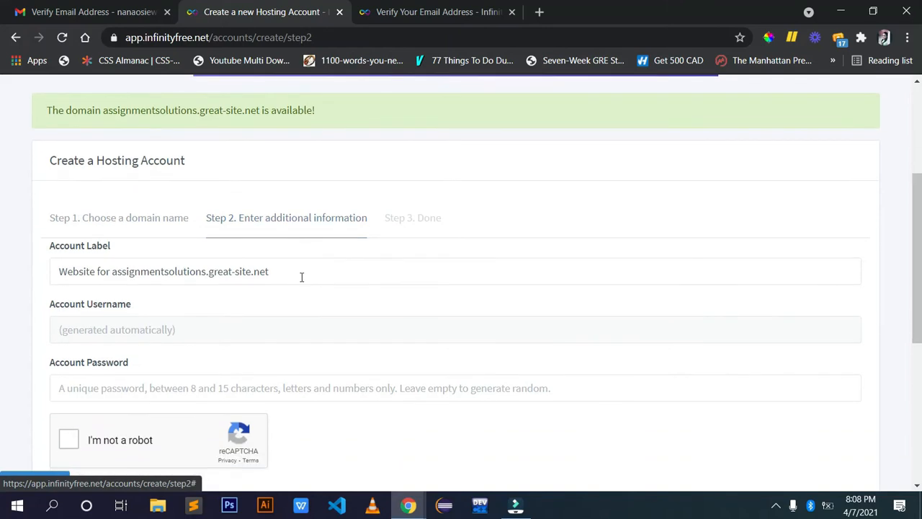
scroll(302, 277, down, 1)
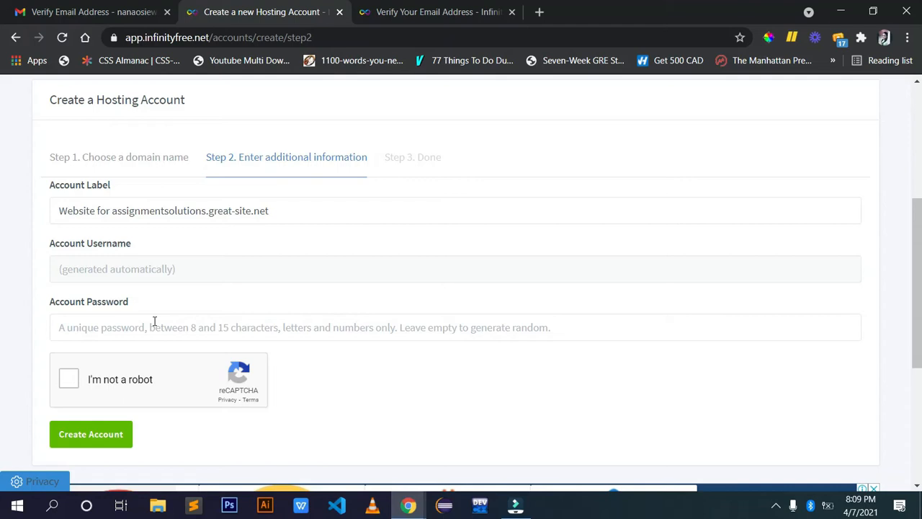
scroll(155, 322, down, 2)
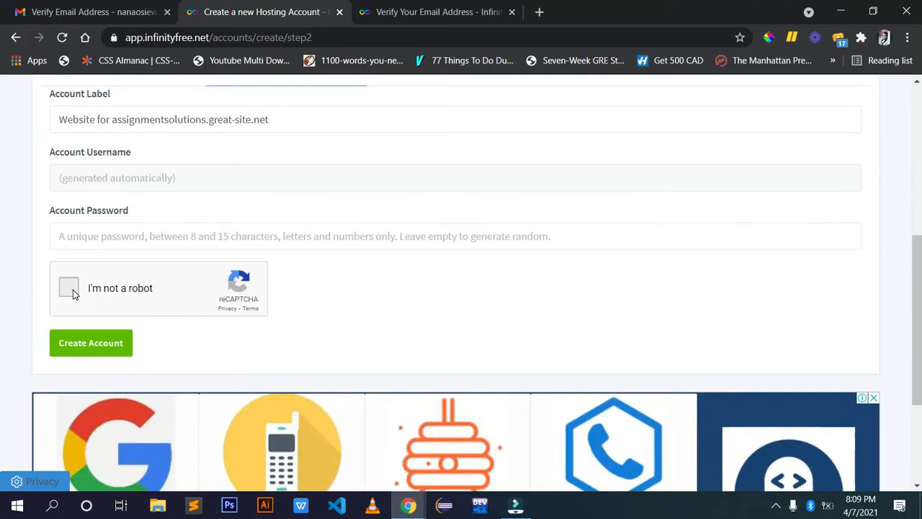
click(70, 288)
click(101, 345)
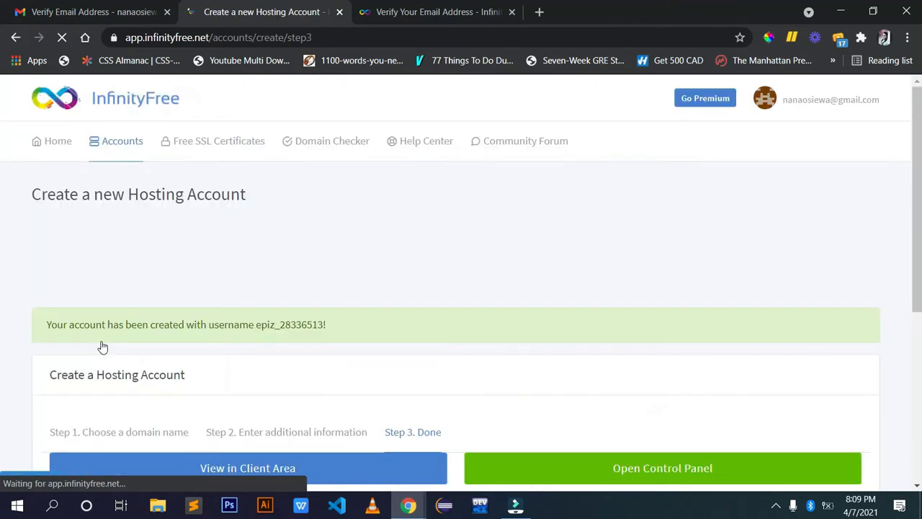
Review the Step 3 Done page and open the new account with View in Client Area.
scroll(159, 337, down, 1)
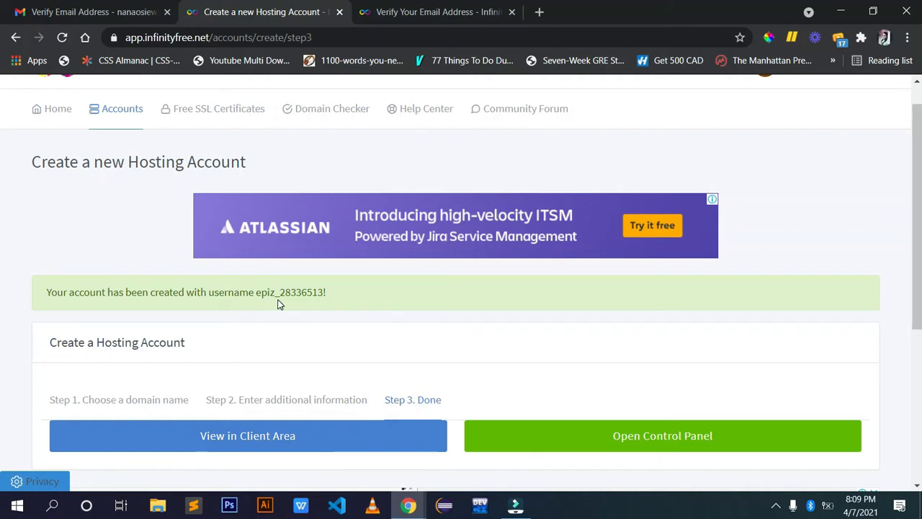
scroll(344, 305, down, 1)
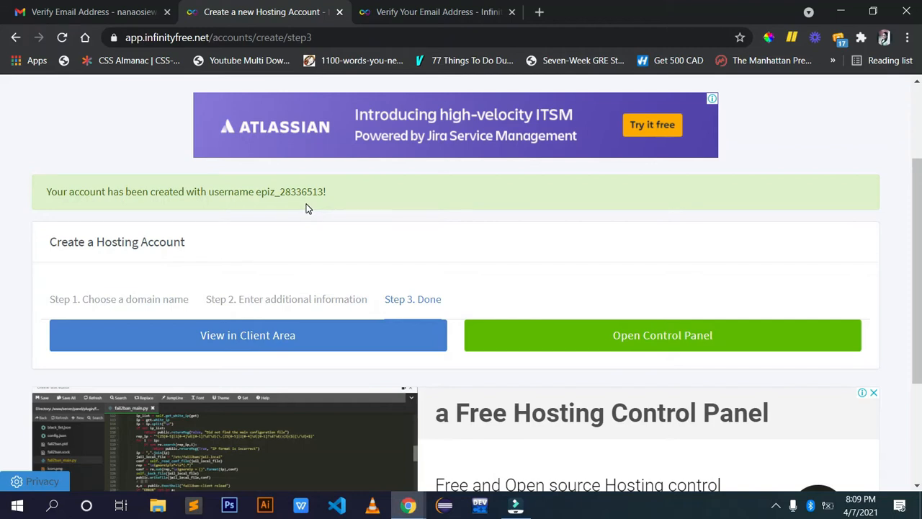
scroll(305, 208, down, 2)
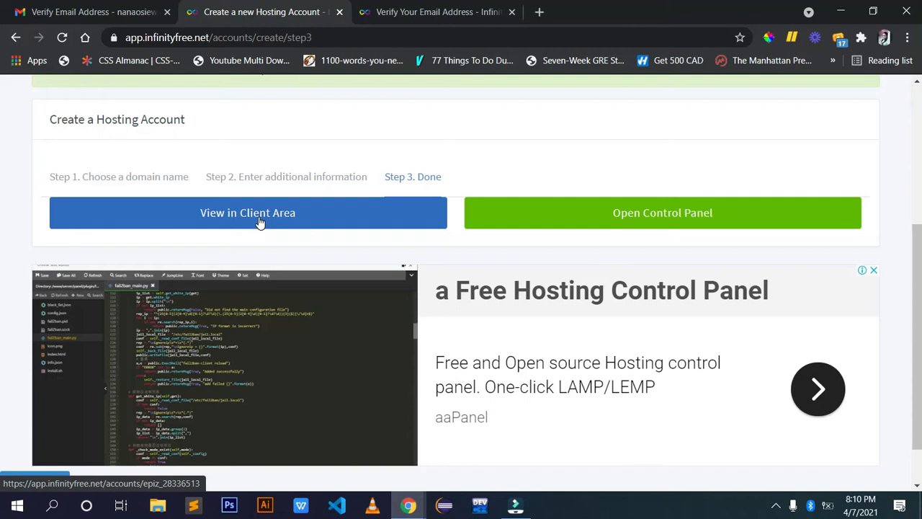
scroll(187, 228, down, 1)
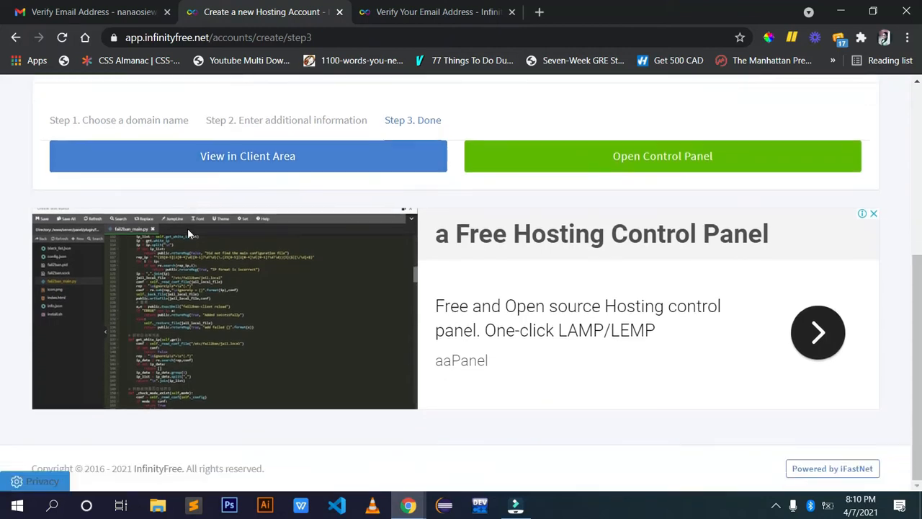
click(278, 159)
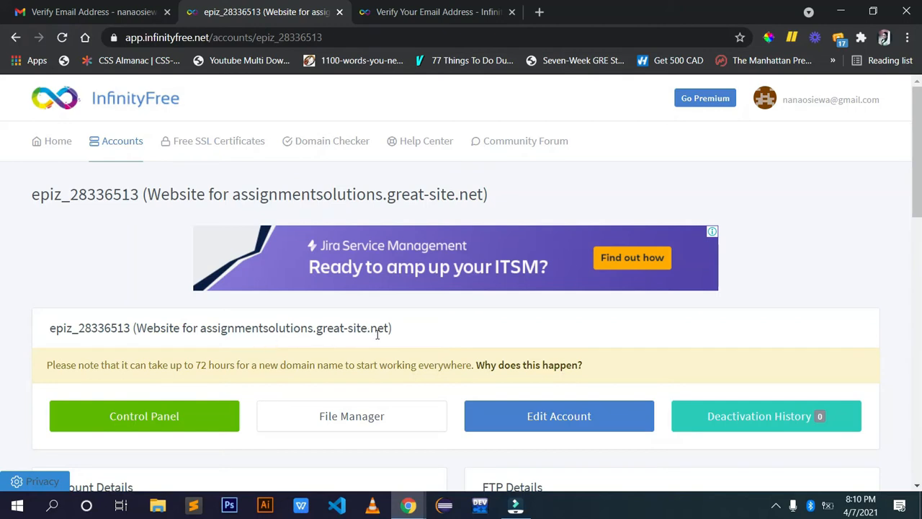
Scroll through the Account Details and FTP Details panels for assignmentsolutions.great-site.net.
scroll(377, 333, down, 1)
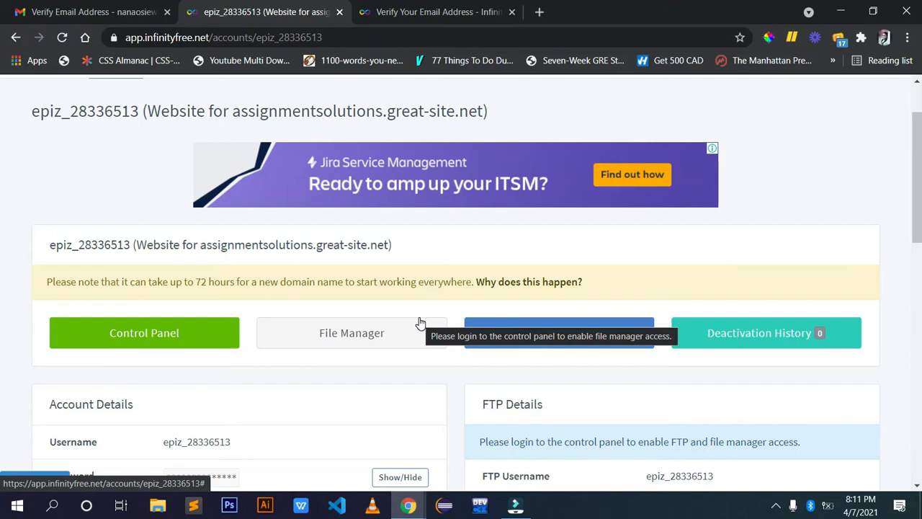
scroll(421, 321, down, 3)
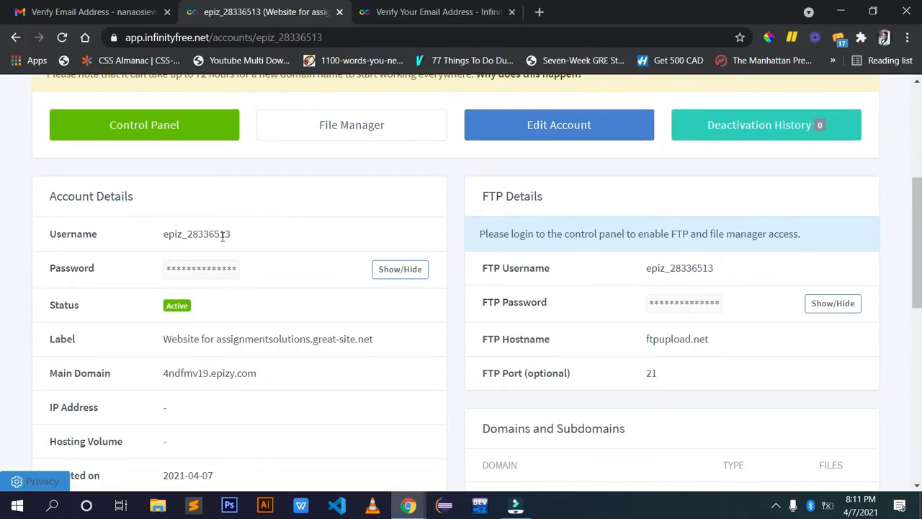
click(408, 275)
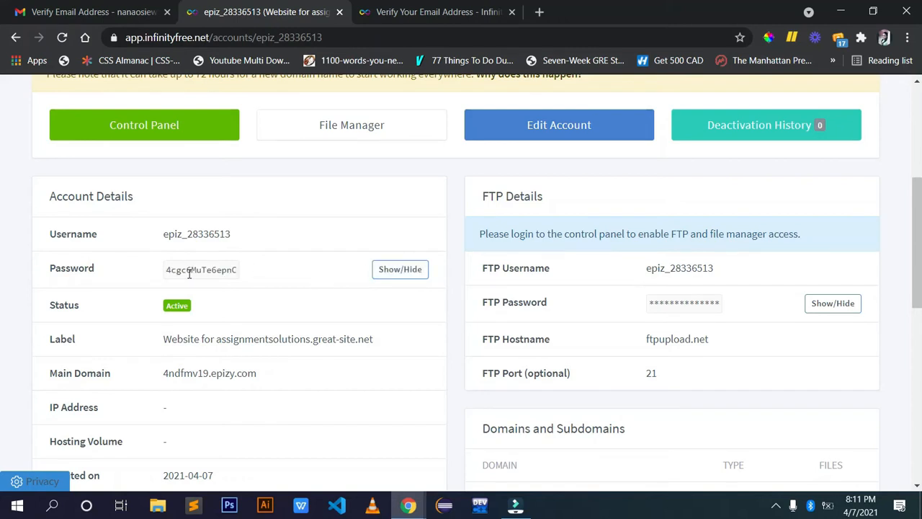
click(395, 271)
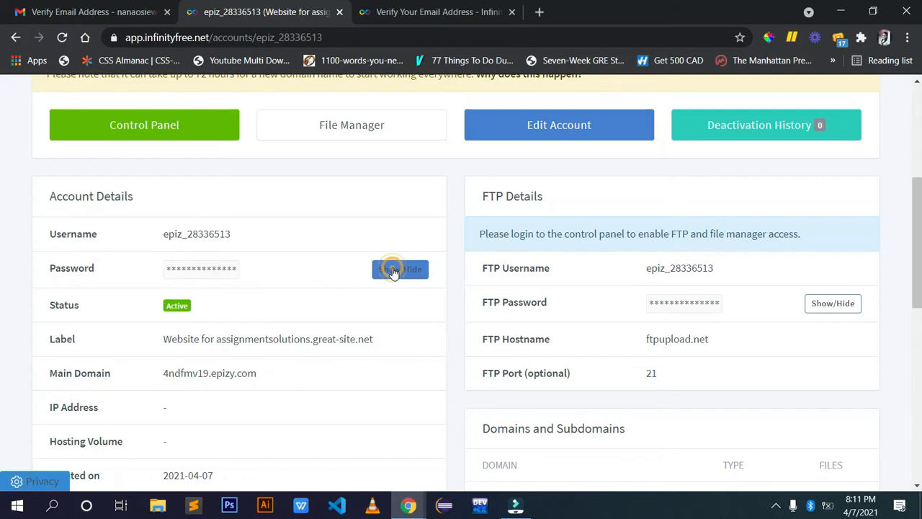
scroll(313, 304, down, 2)
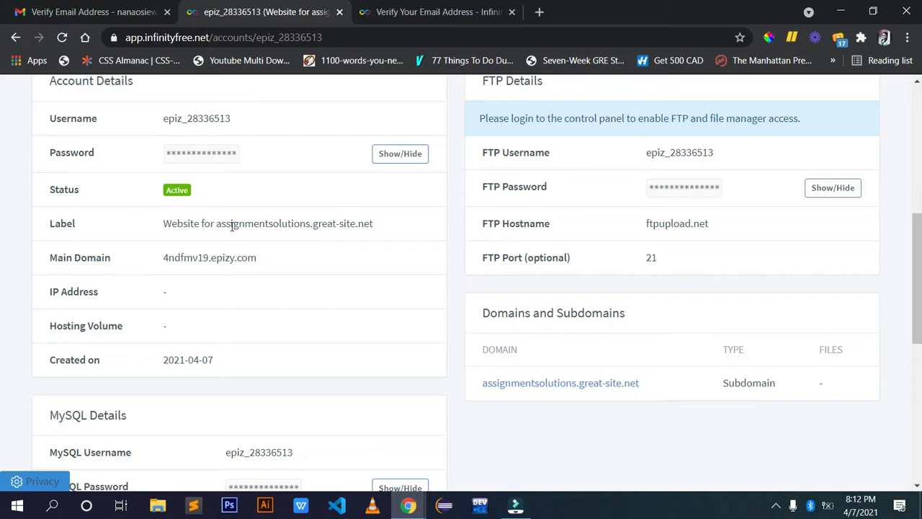
scroll(353, 238, up, 2)
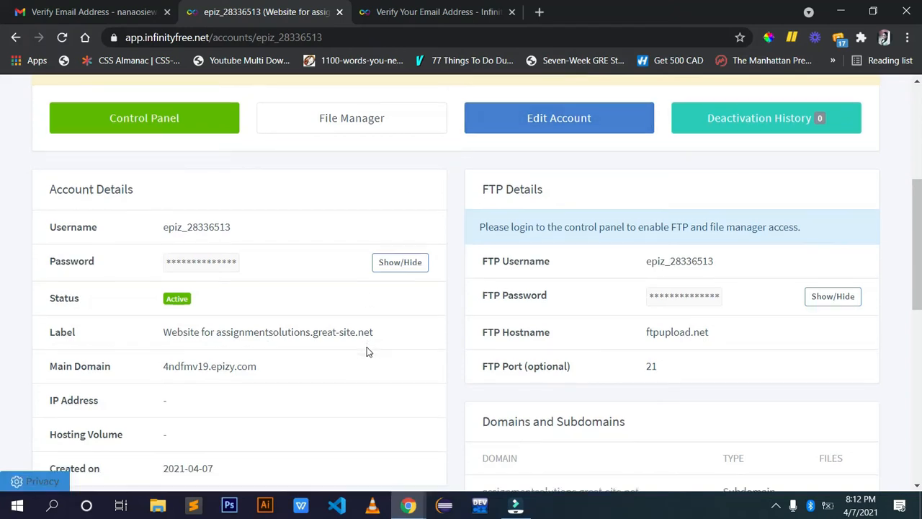
scroll(366, 350, down, 1)
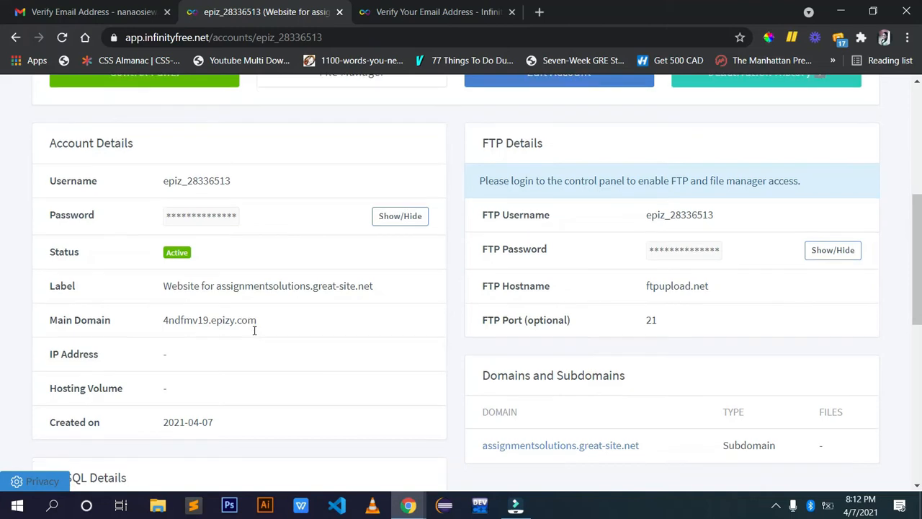
scroll(254, 329, down, 2)
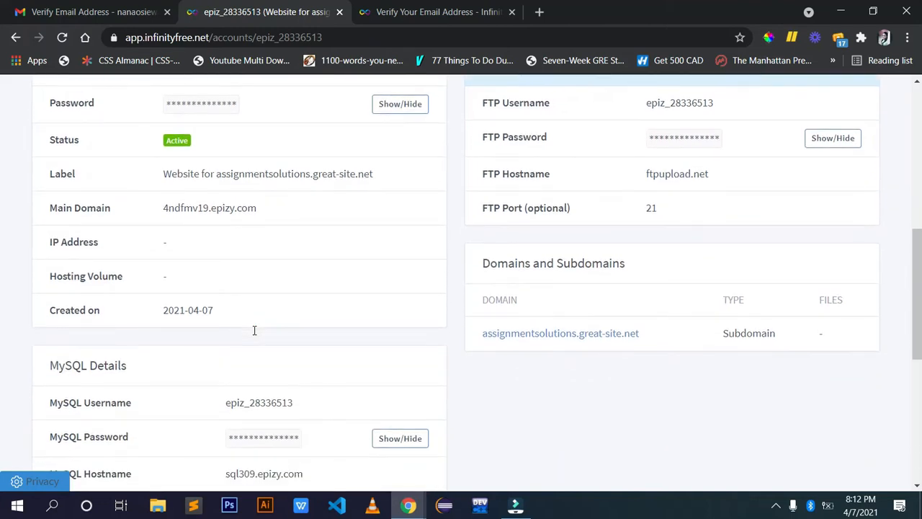
scroll(253, 335, down, 1)
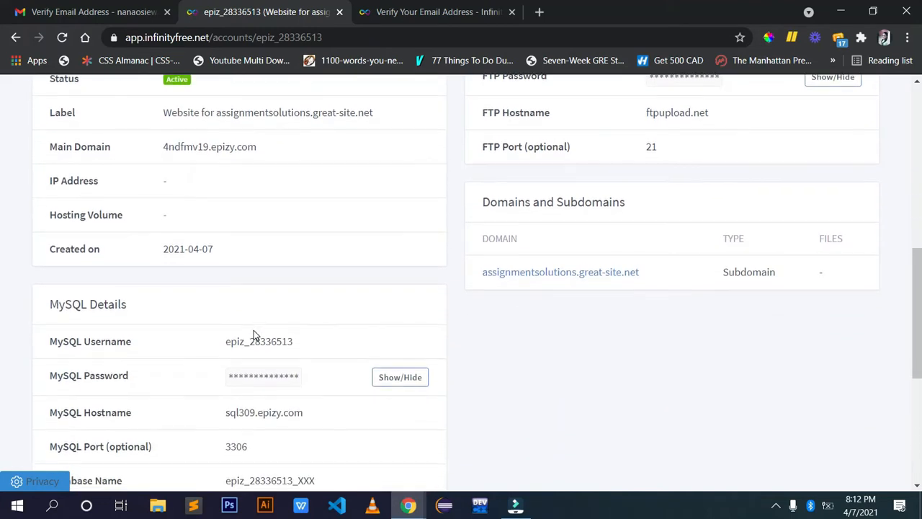
scroll(254, 331, down, 2)
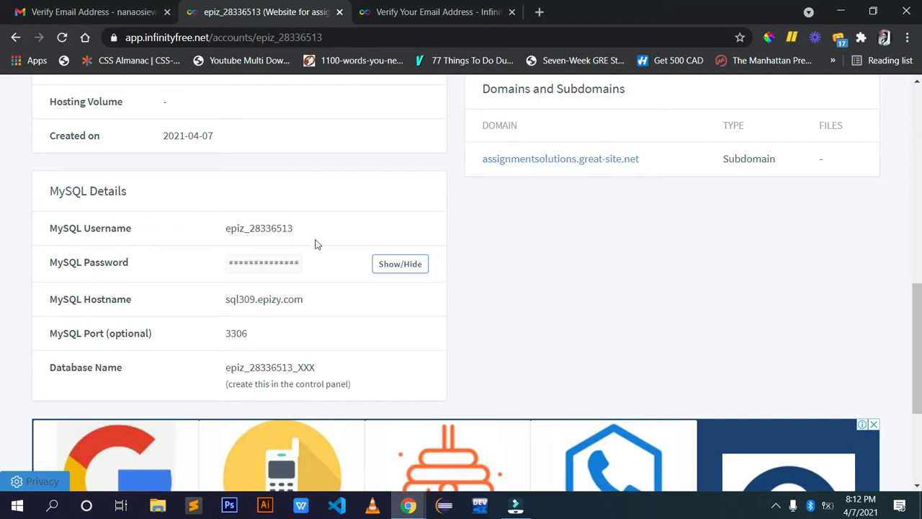
scroll(179, 311, down, 1)
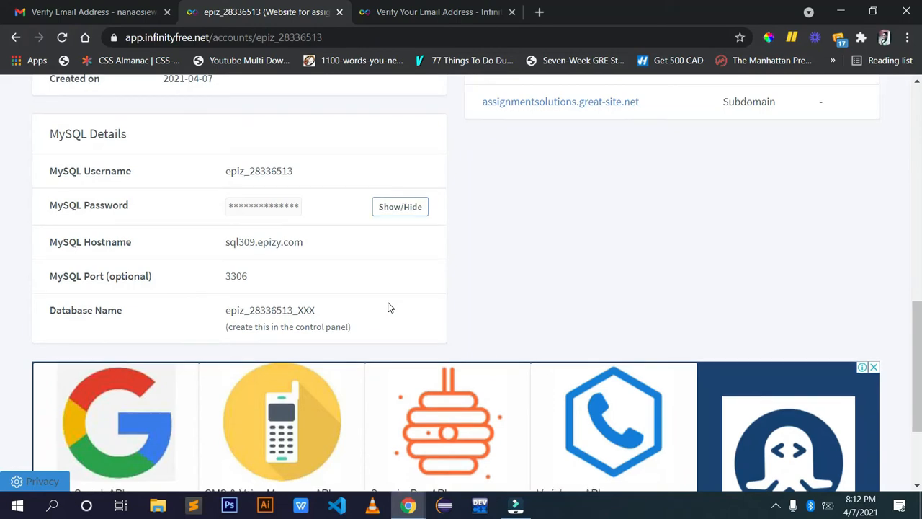
scroll(388, 308, up, 6)
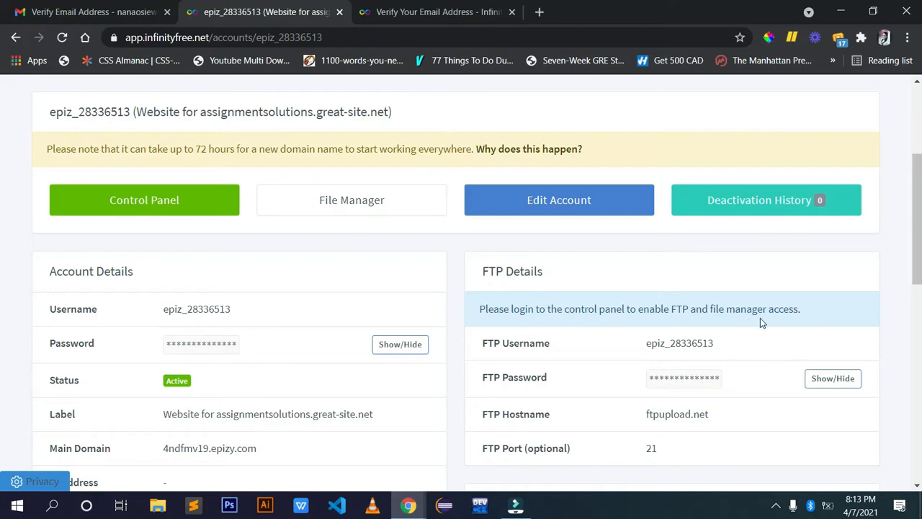
scroll(770, 321, down, 2)
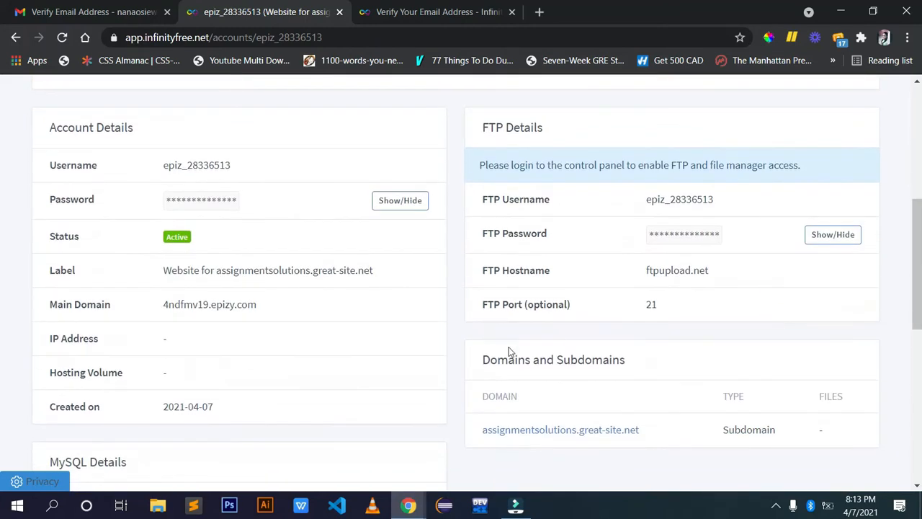
scroll(616, 339, down, 1)
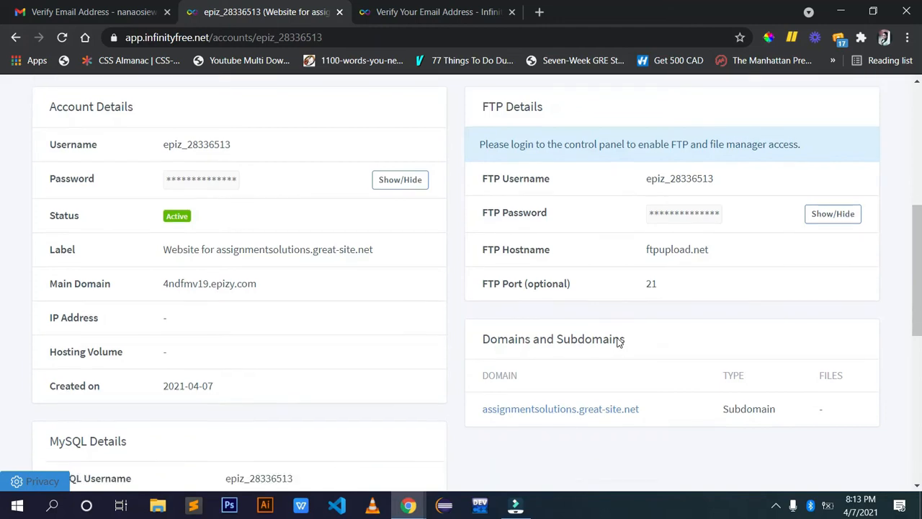
scroll(617, 343, up, 2)
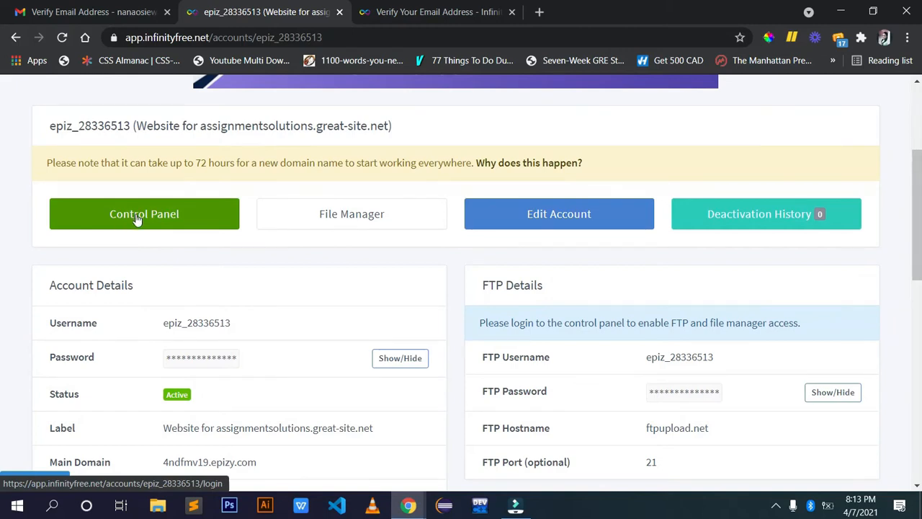
Launch the Control Panel and scroll its Important Notice page down to the I Approve button.
click(139, 219)
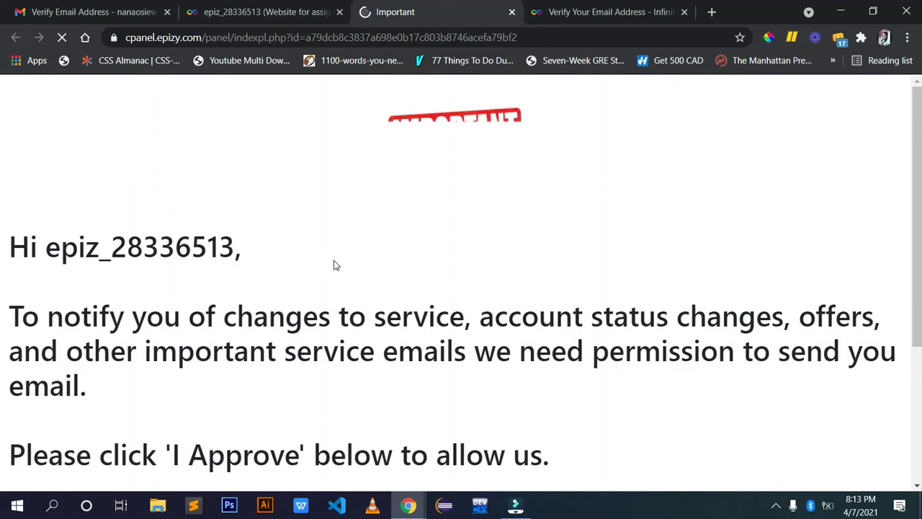
scroll(334, 265, down, 1)
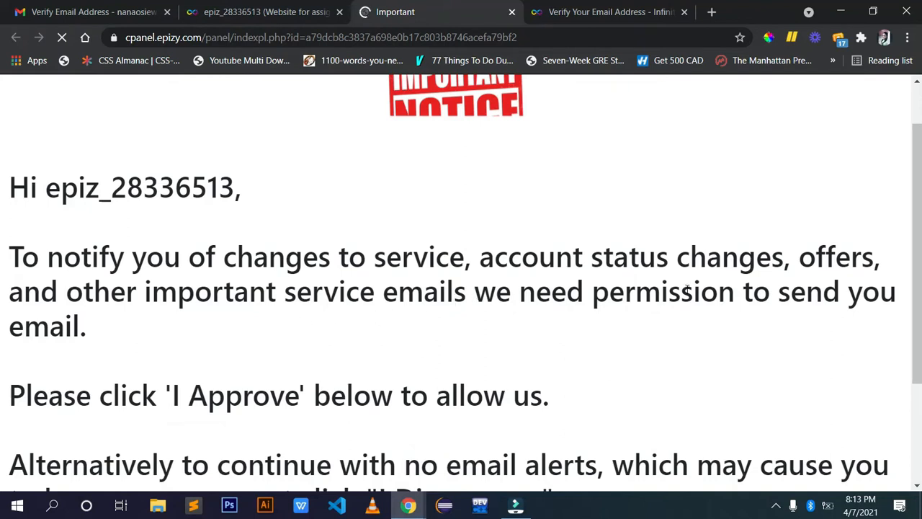
scroll(72, 402, down, 2)
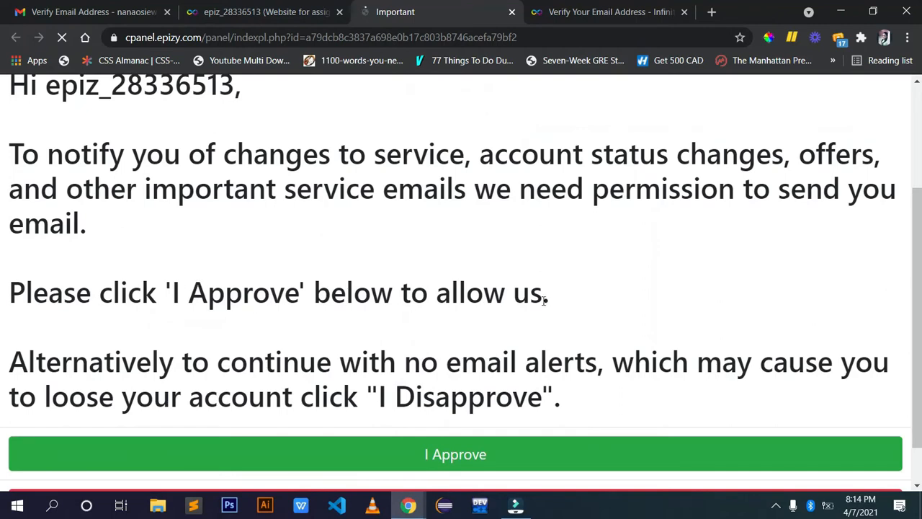
scroll(559, 304, down, 1)
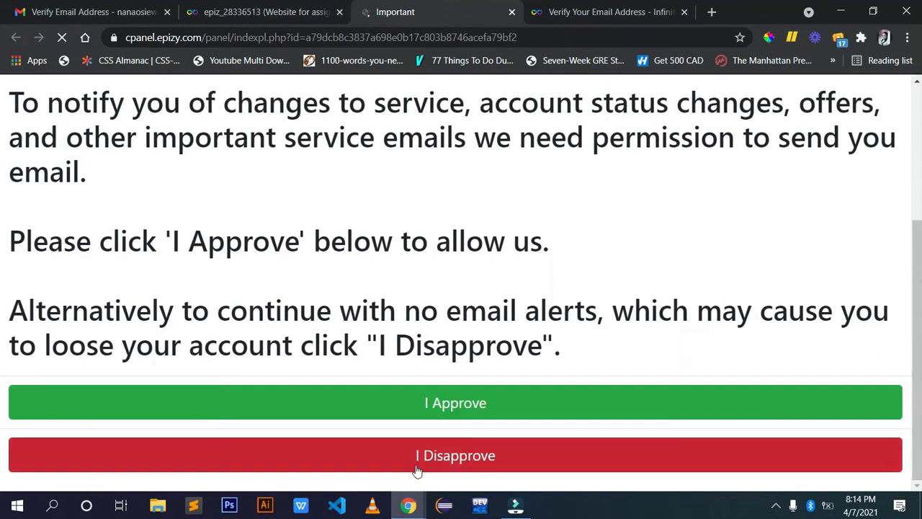
Approve service emails on the Important Notice page to reach the cPanel home.
click(468, 407)
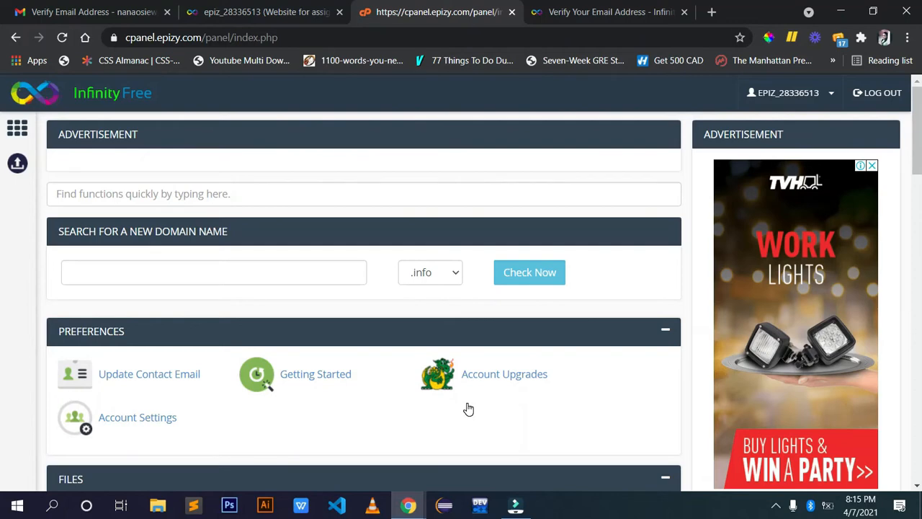
scroll(468, 410, down, 1)
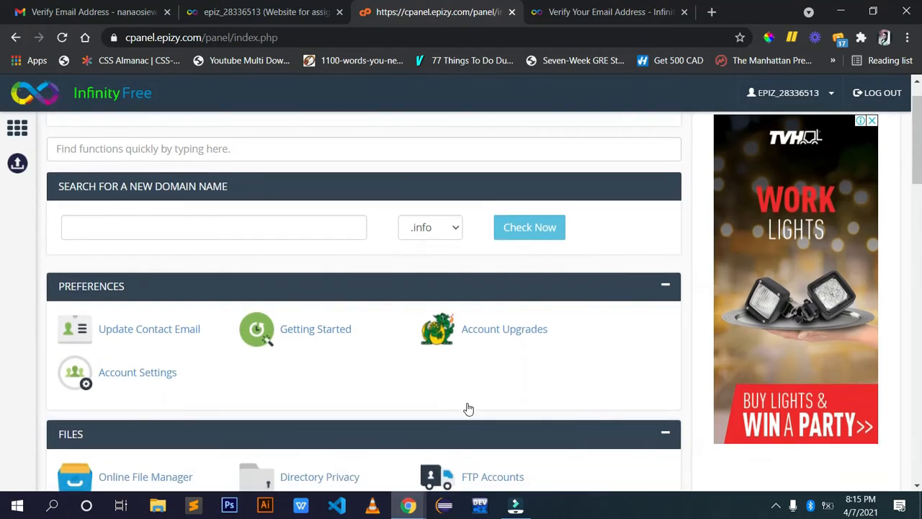
scroll(468, 410, up, 1)
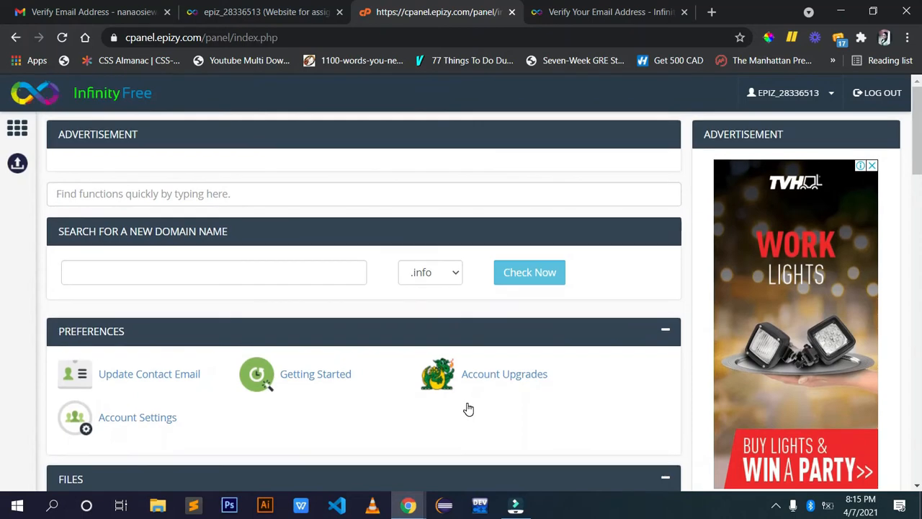
scroll(324, 331, down, 3)
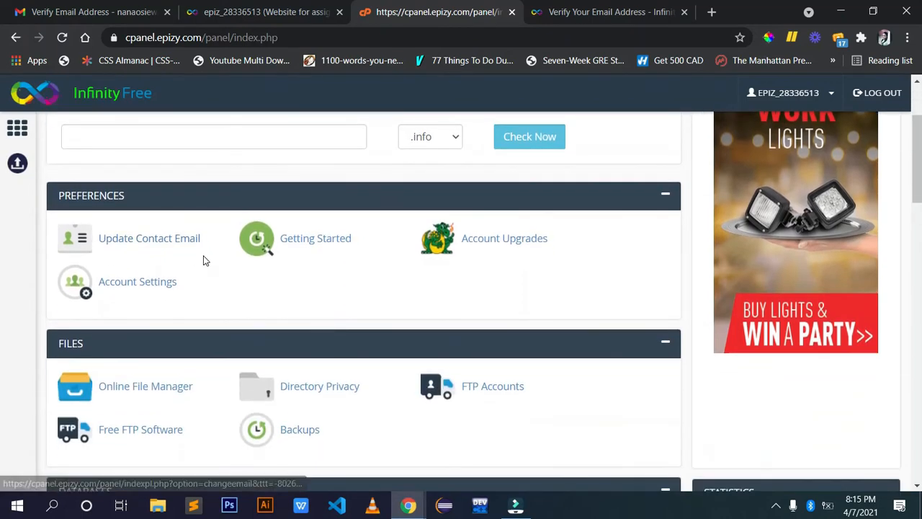
scroll(204, 261, down, 1)
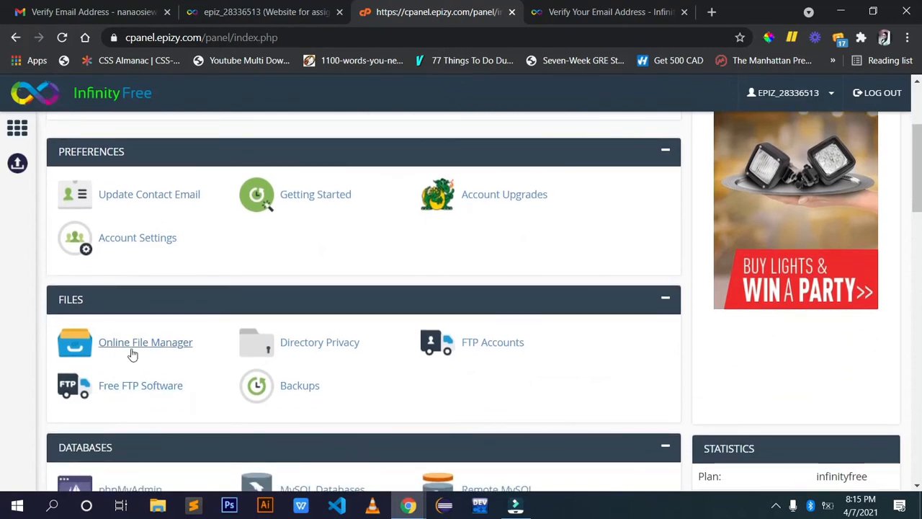
scroll(205, 363, down, 2)
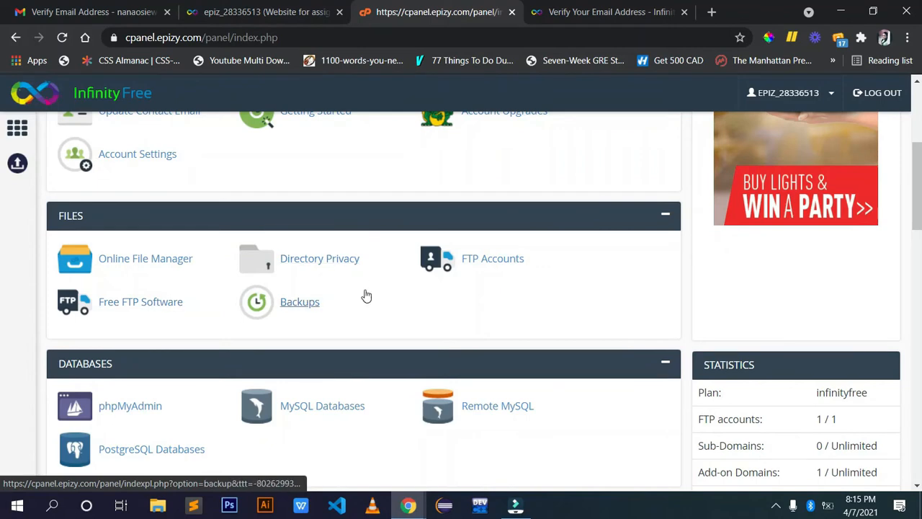
scroll(366, 296, down, 1)
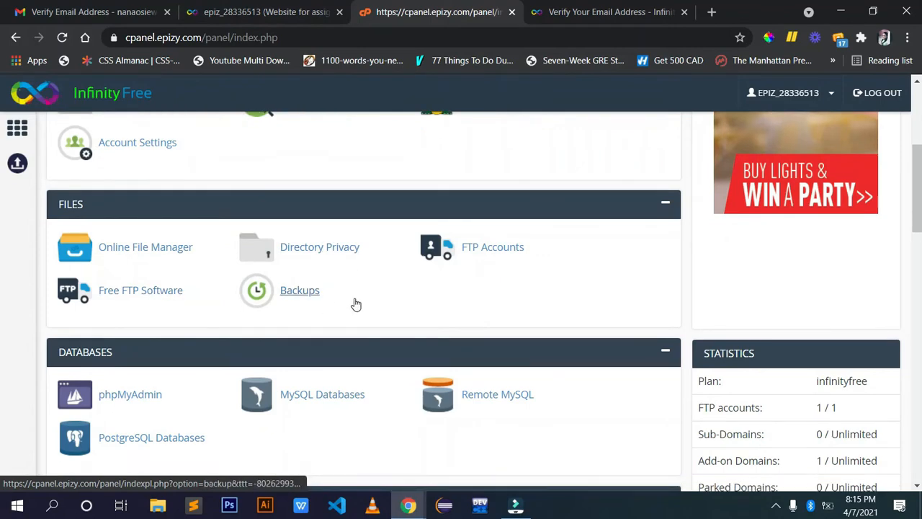
scroll(356, 304, down, 1)
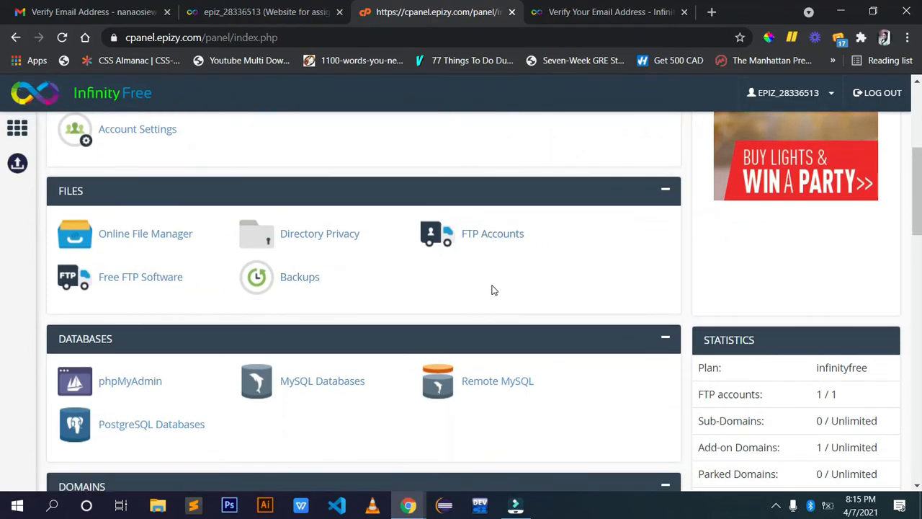
scroll(493, 290, down, 2)
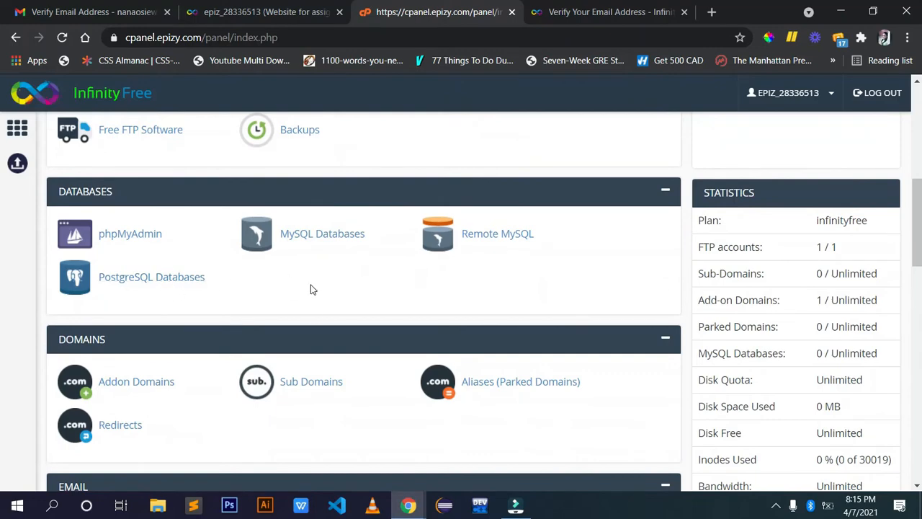
scroll(311, 290, down, 1)
scroll(368, 361, down, 1)
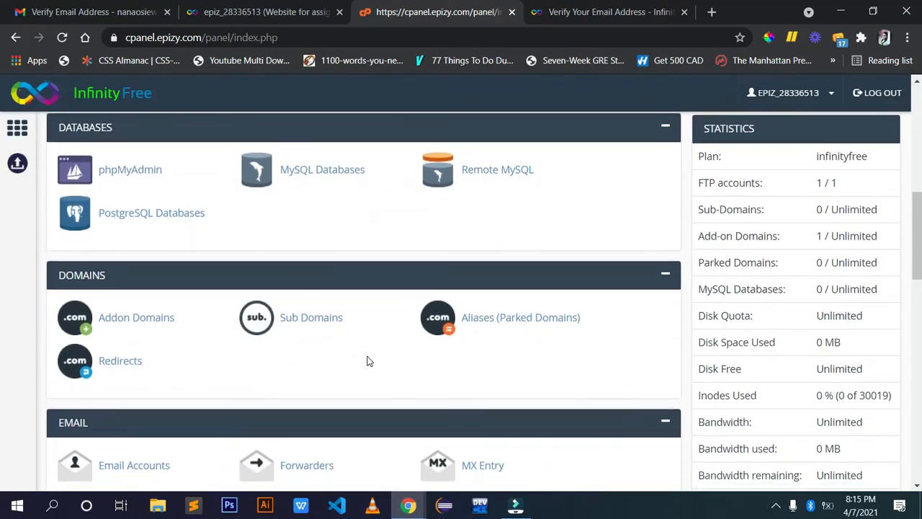
scroll(368, 360, up, 4)
scroll(368, 360, down, 4)
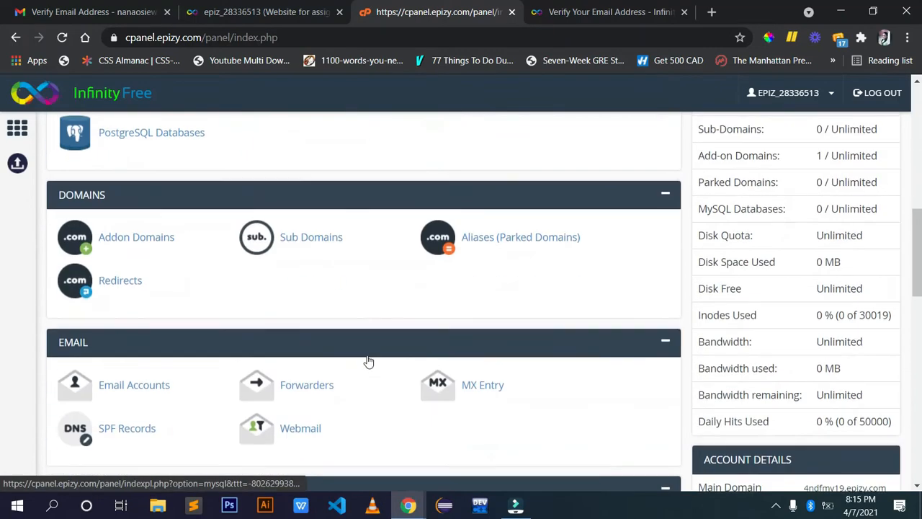
scroll(368, 362, up, 2)
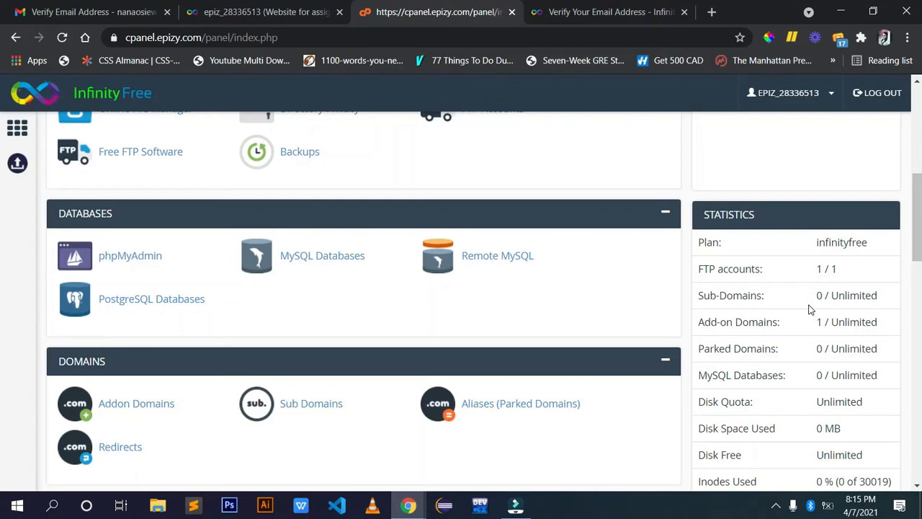
scroll(866, 319, down, 2)
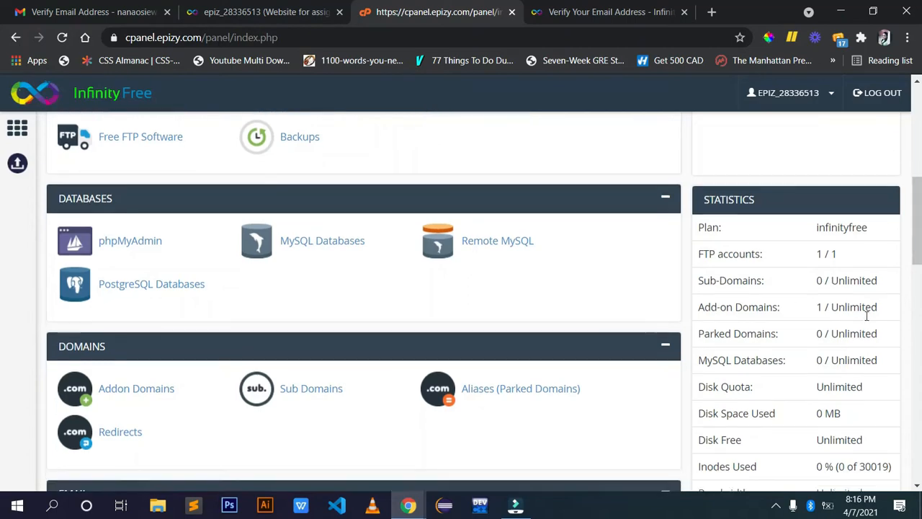
scroll(824, 201, up, 1)
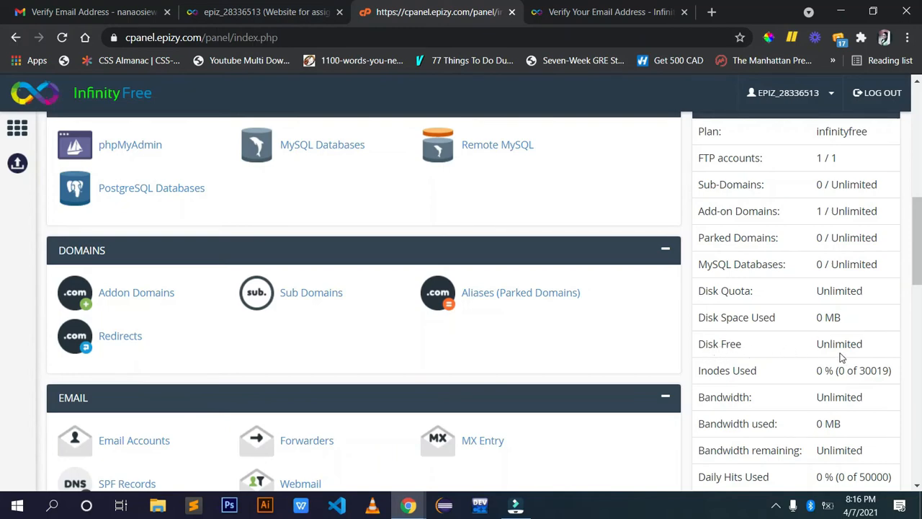
scroll(819, 351, down, 1)
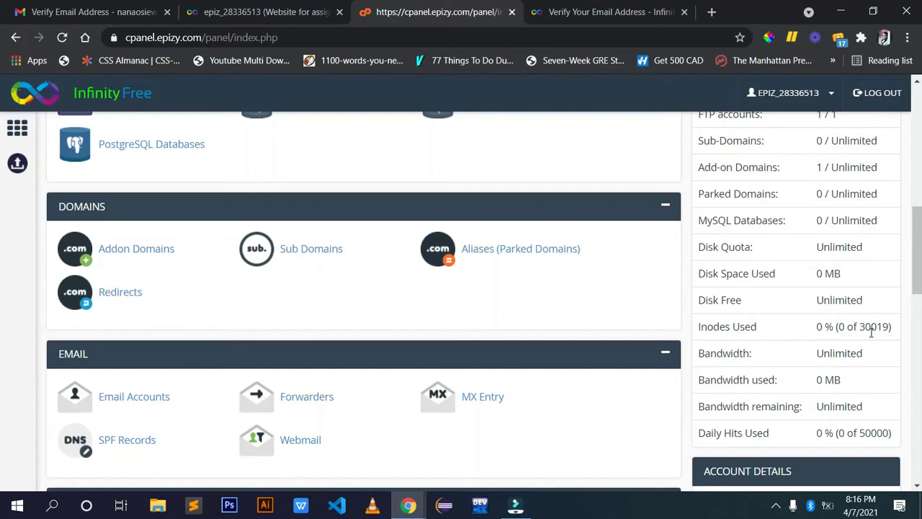
scroll(870, 331, down, 1)
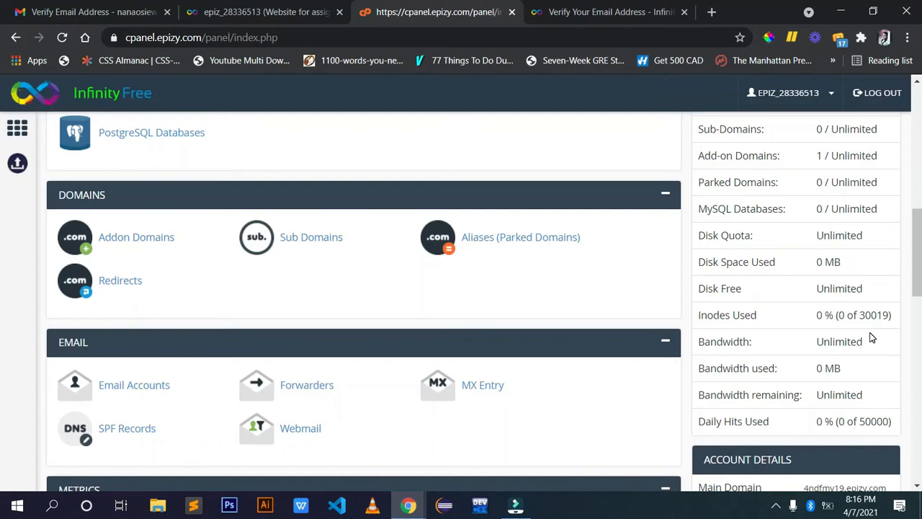
scroll(870, 338, down, 2)
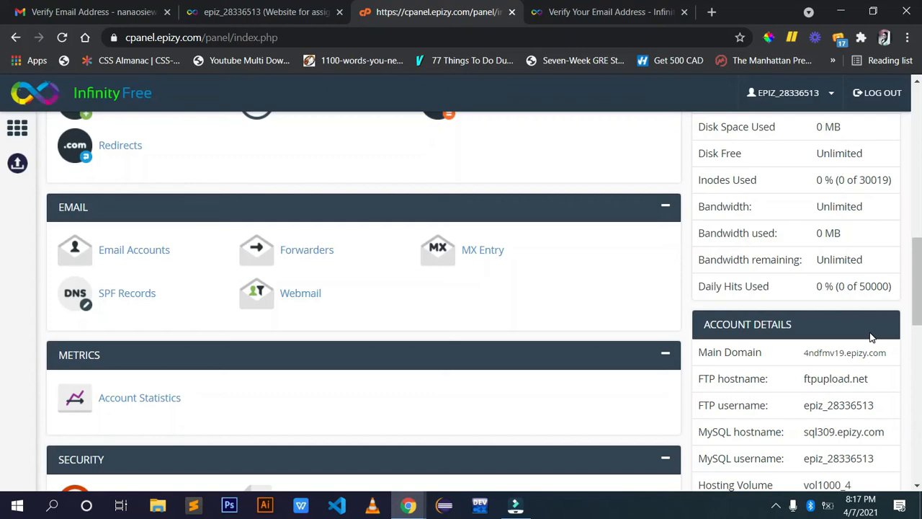
scroll(870, 337, down, 1)
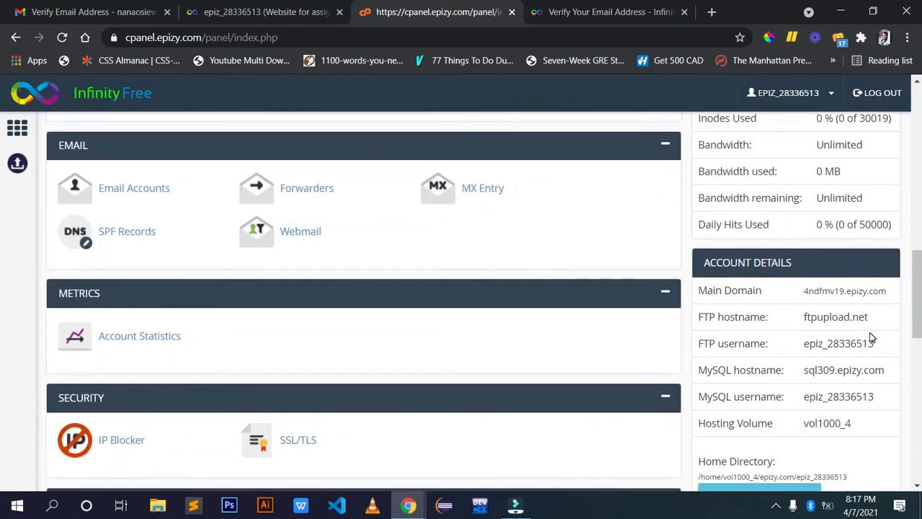
scroll(870, 337, down, 1)
scroll(872, 337, down, 1)
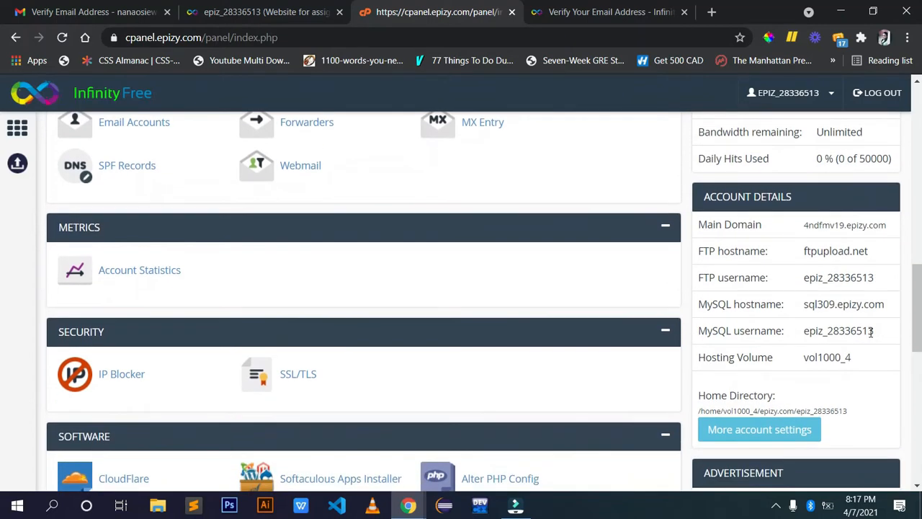
scroll(871, 333, down, 1)
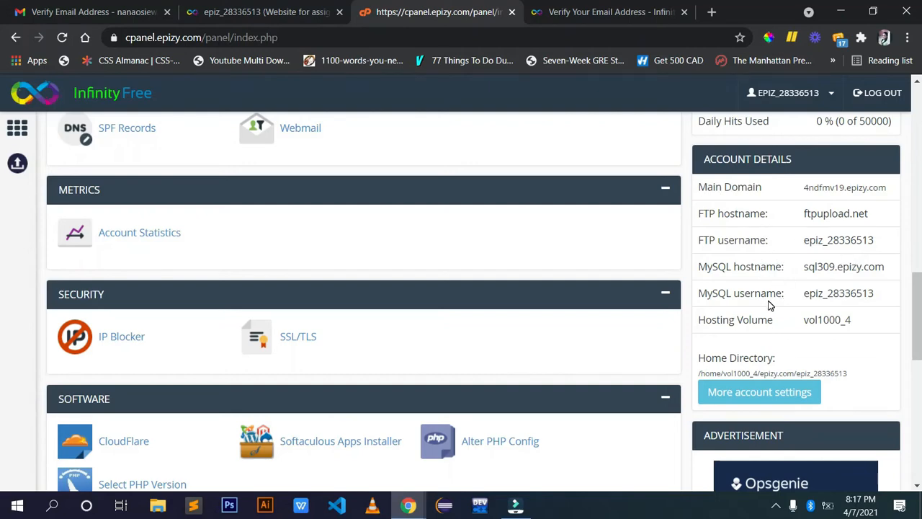
scroll(769, 304, down, 1)
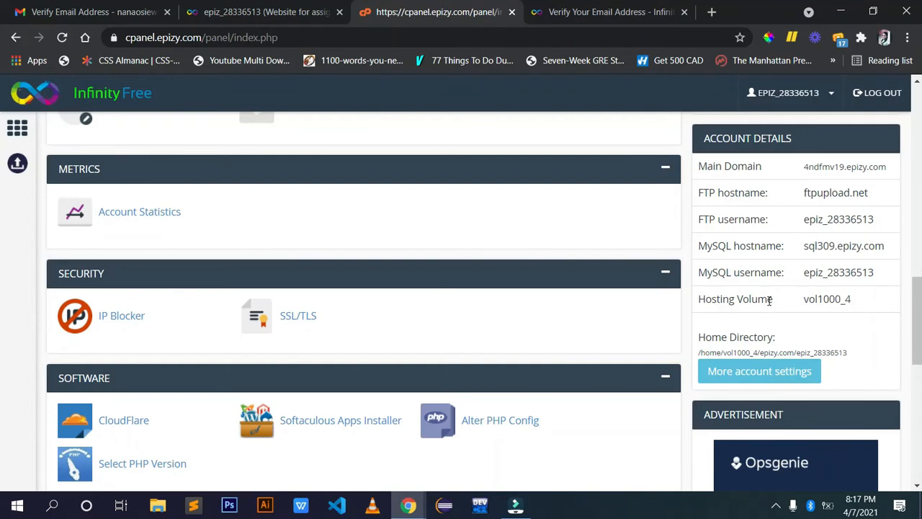
scroll(586, 353, down, 1)
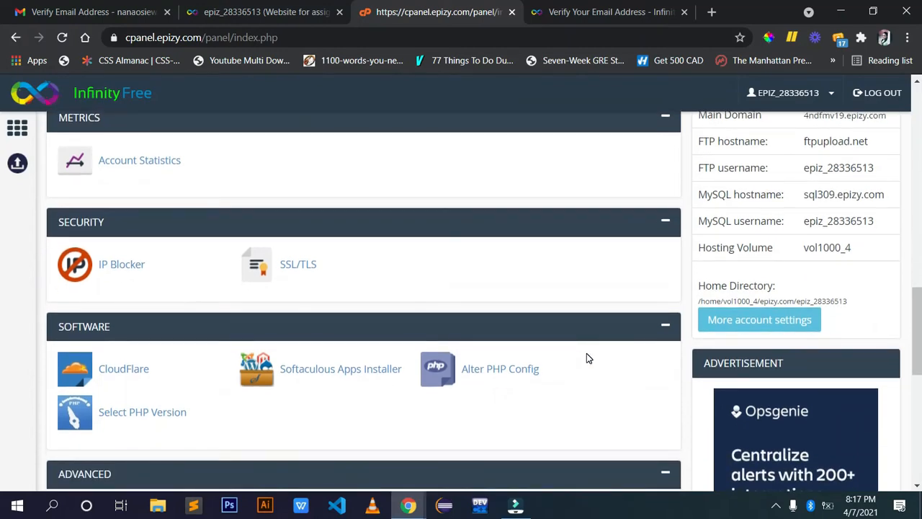
scroll(587, 358, up, 6)
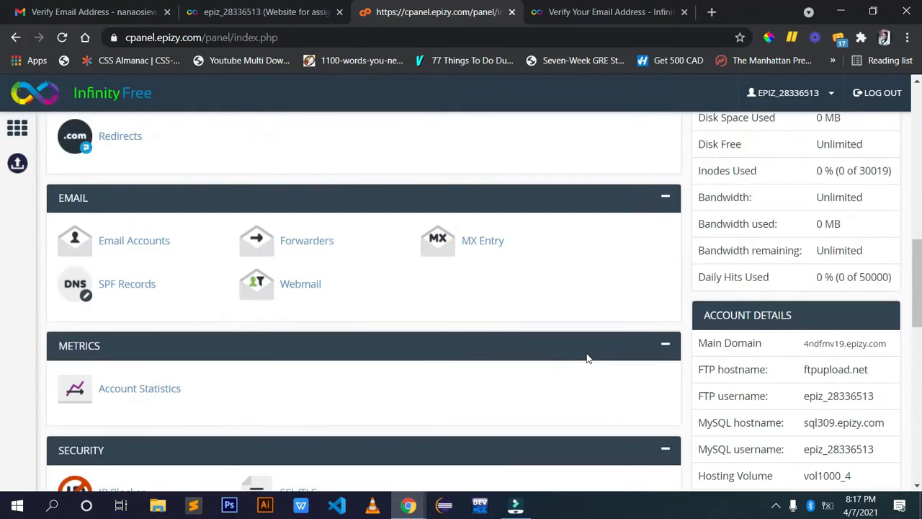
scroll(586, 358, down, 2)
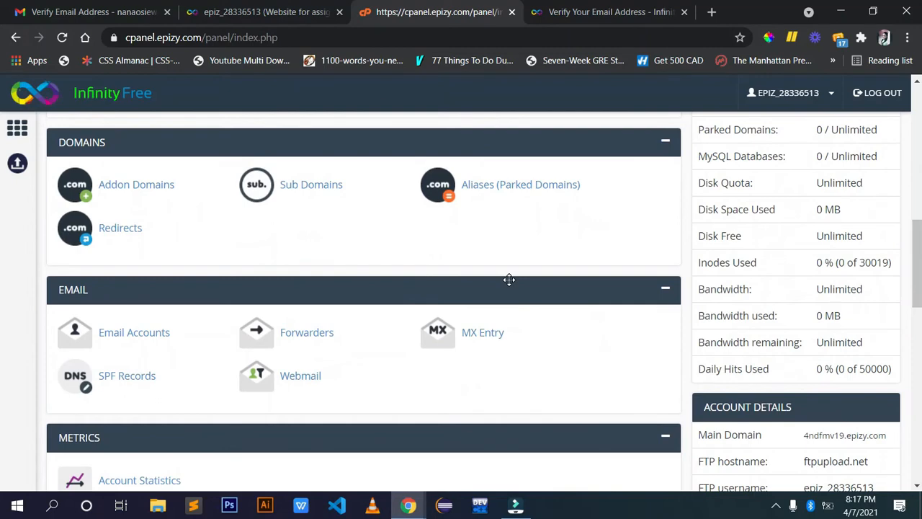
scroll(508, 280, down, 3)
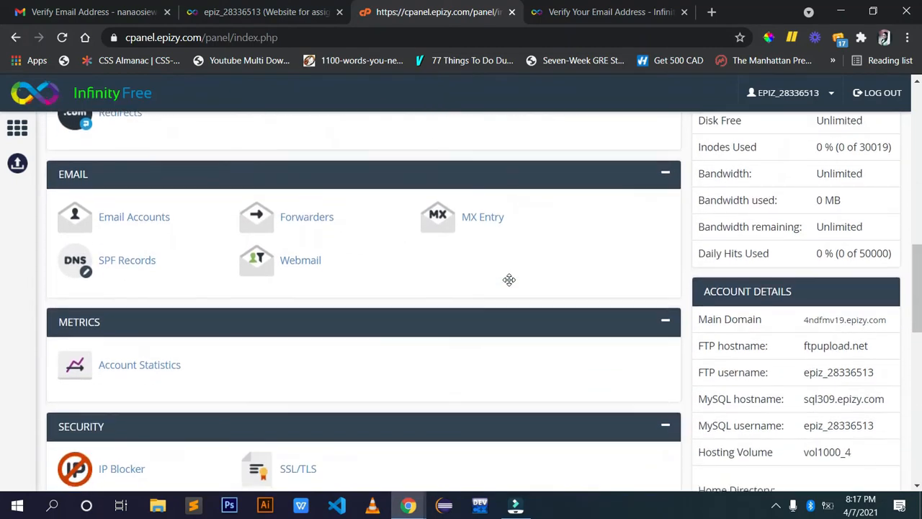
scroll(211, 213, down, 1)
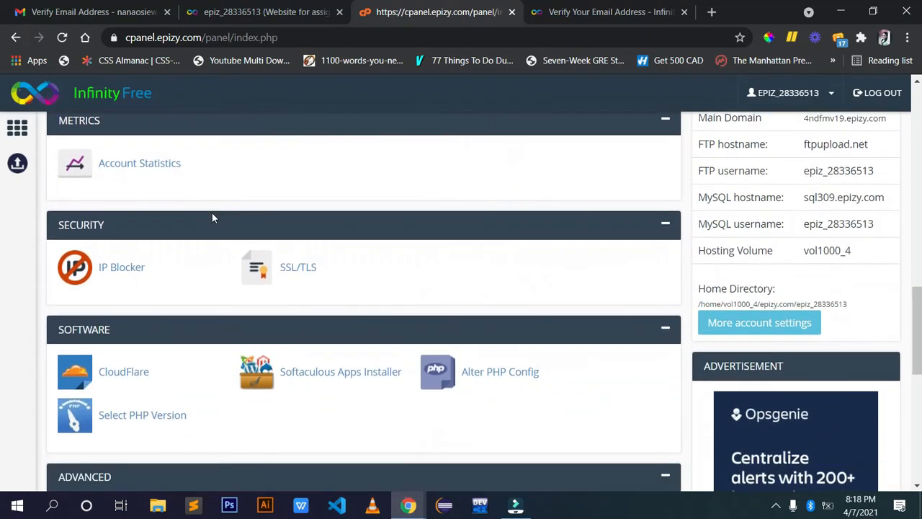
scroll(389, 224, down, 1)
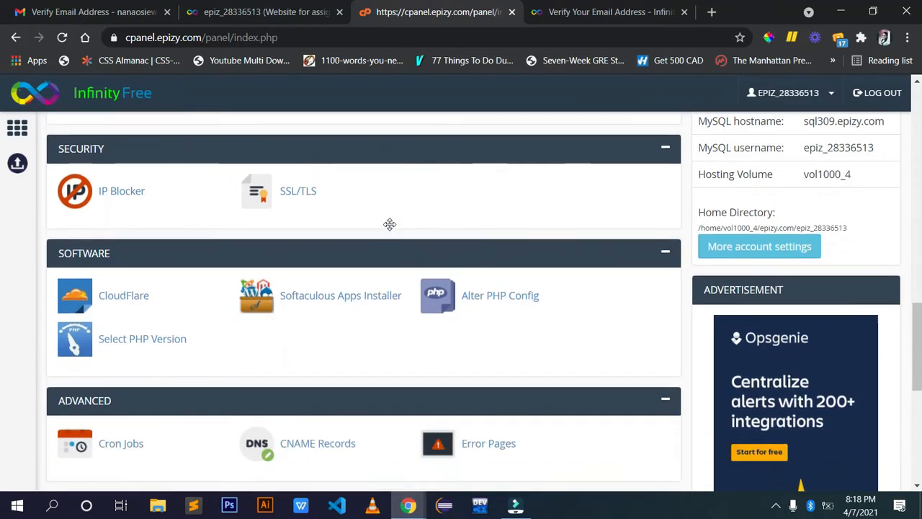
scroll(389, 224, down, 1)
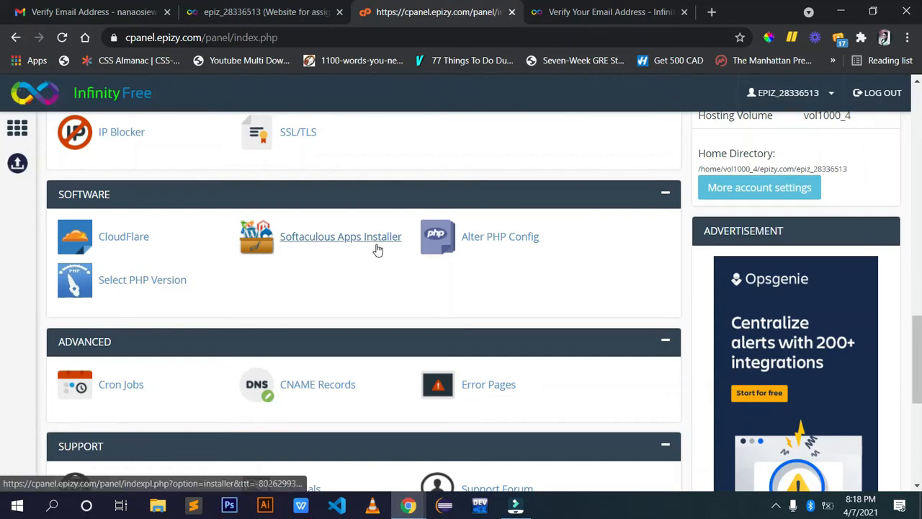
Launch Softaculous Apps Installer from cPanel's Software section.
click(325, 243)
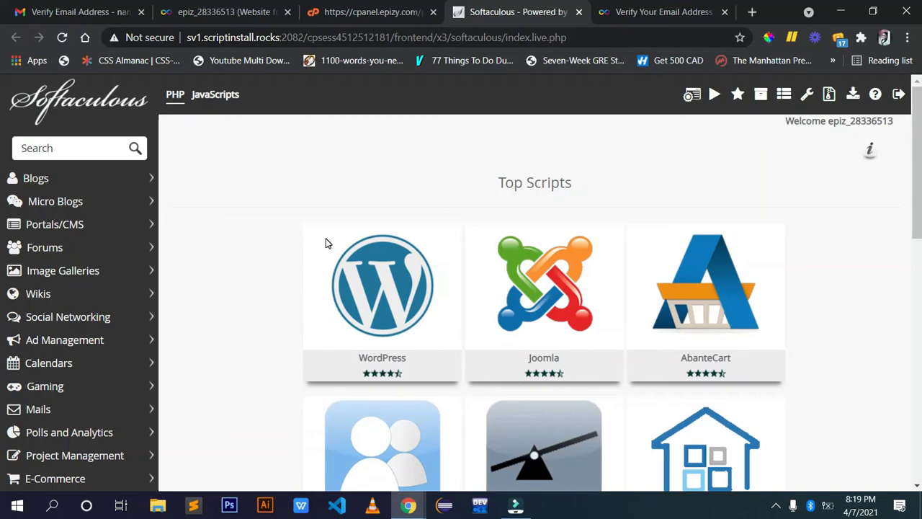
Open the WordPress install page from its card under Top Scripts.
mouse_move(419, 280)
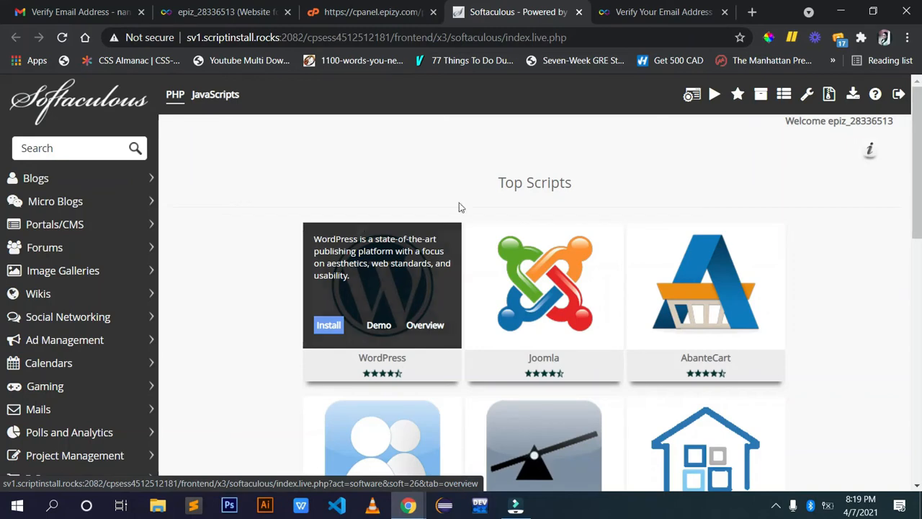
mouse_move(481, 306)
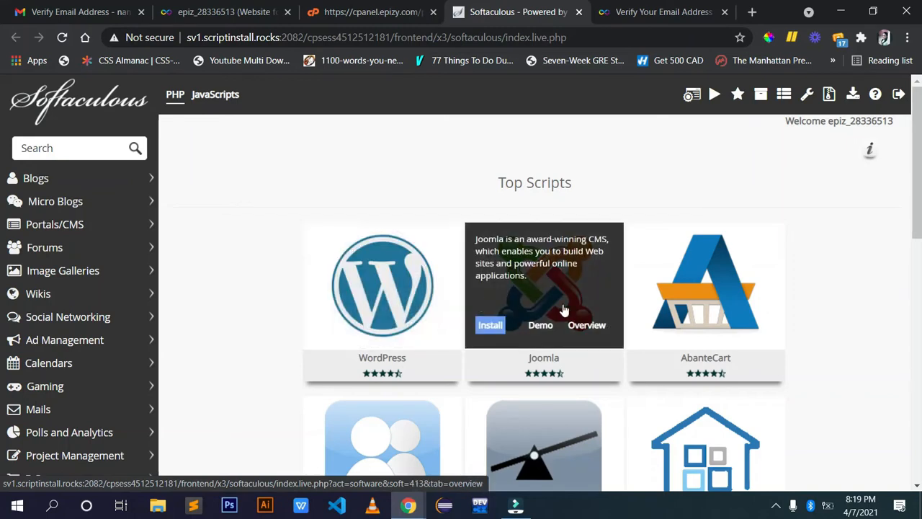
scroll(695, 319, down, 1)
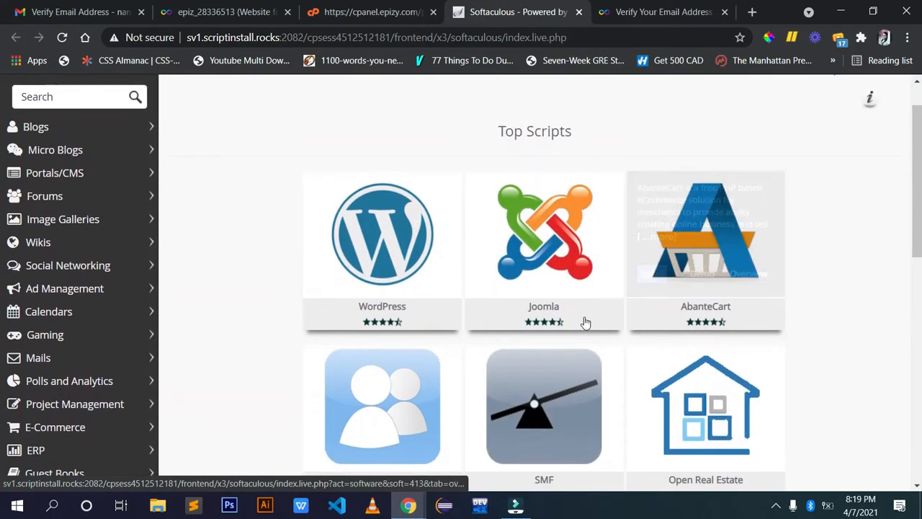
mouse_move(627, 174)
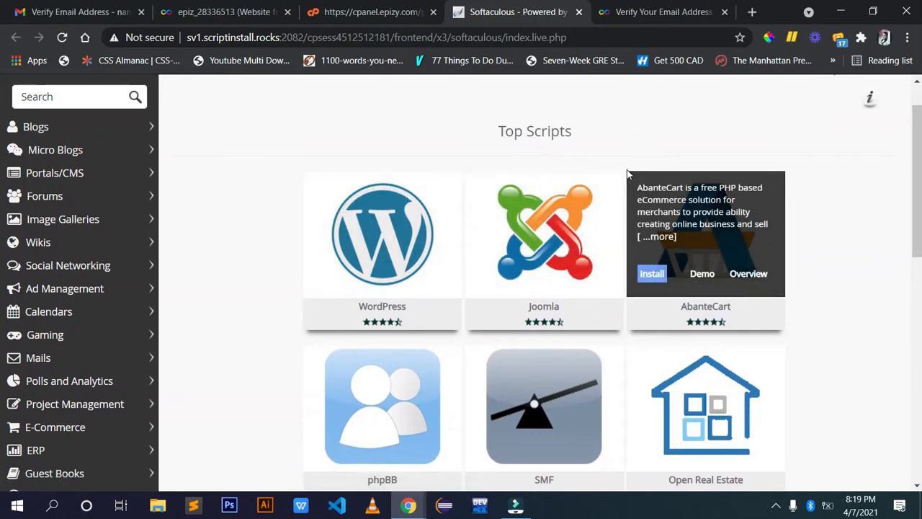
mouse_move(499, 360)
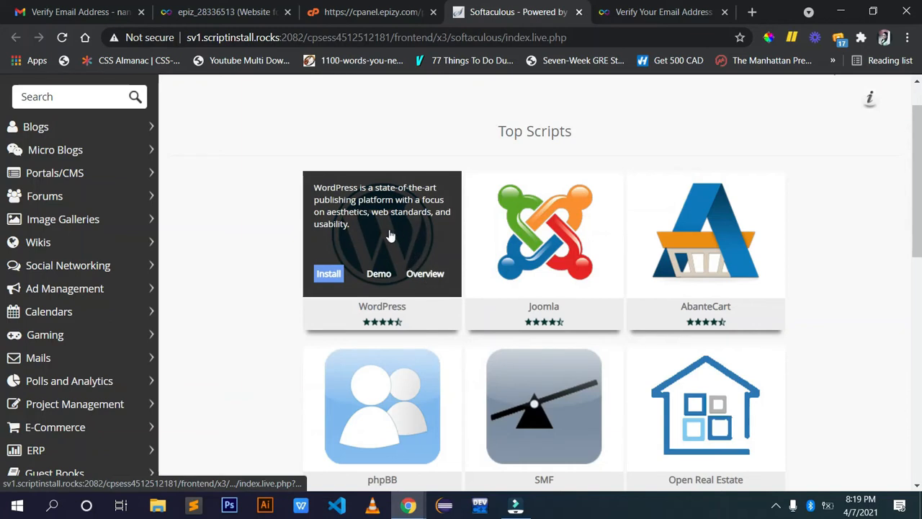
click(328, 275)
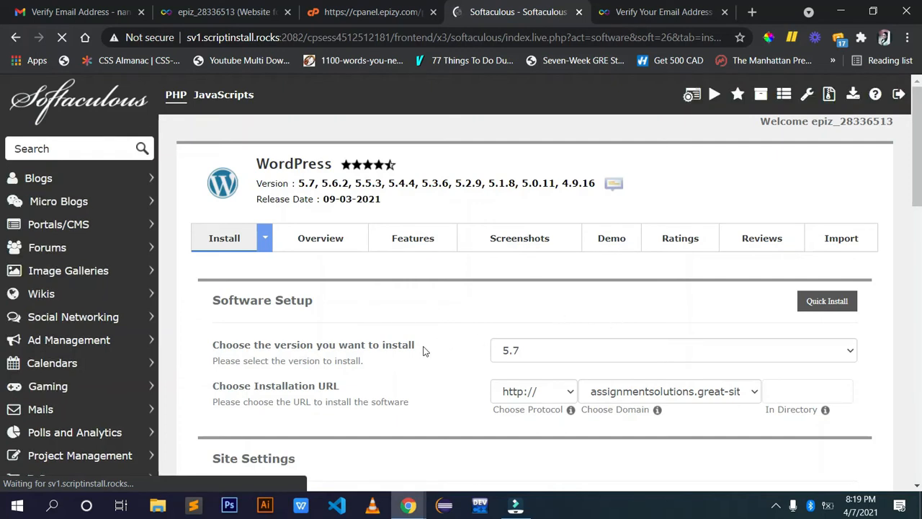
Keep WordPress version 5.7 and open the Choose Protocol dropdown.
click(856, 356)
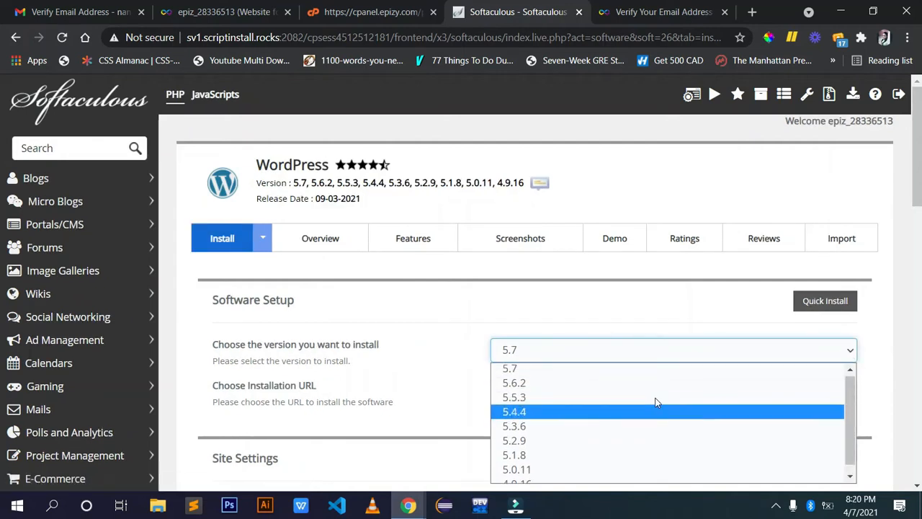
click(537, 366)
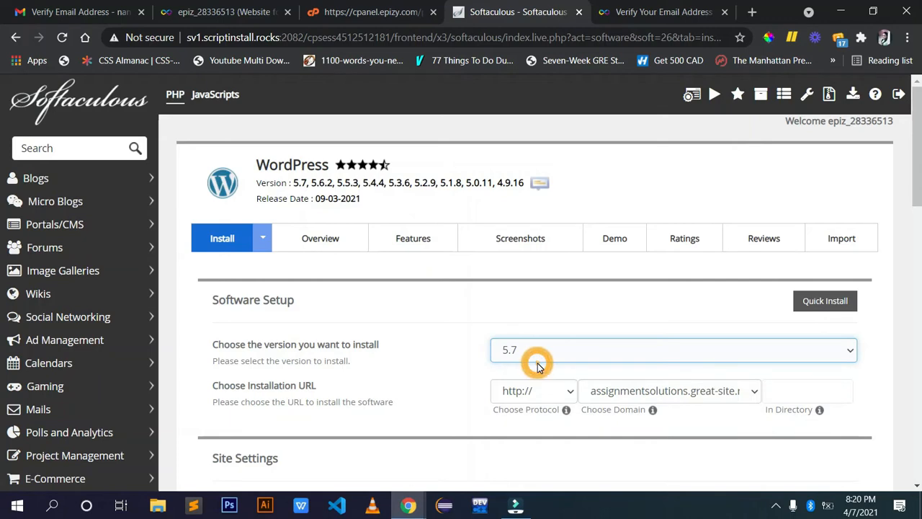
scroll(537, 366, down, 2)
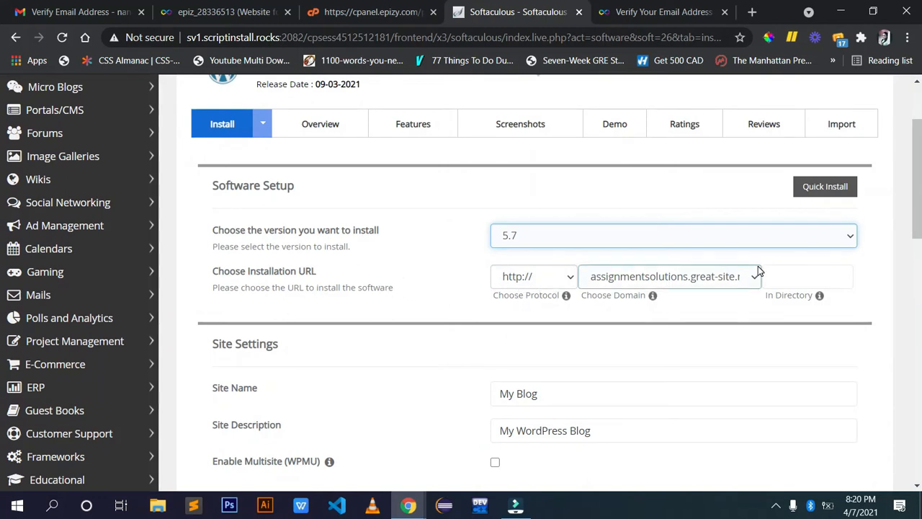
click(573, 276)
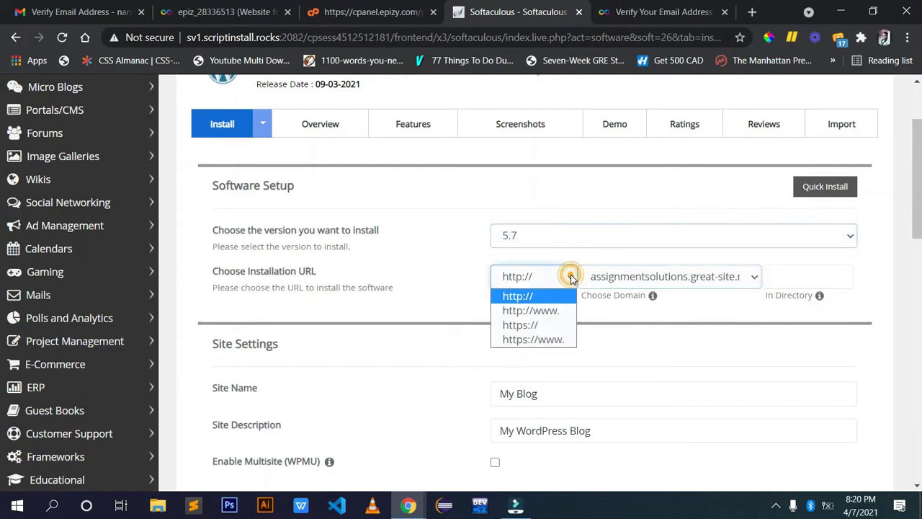
click(554, 325)
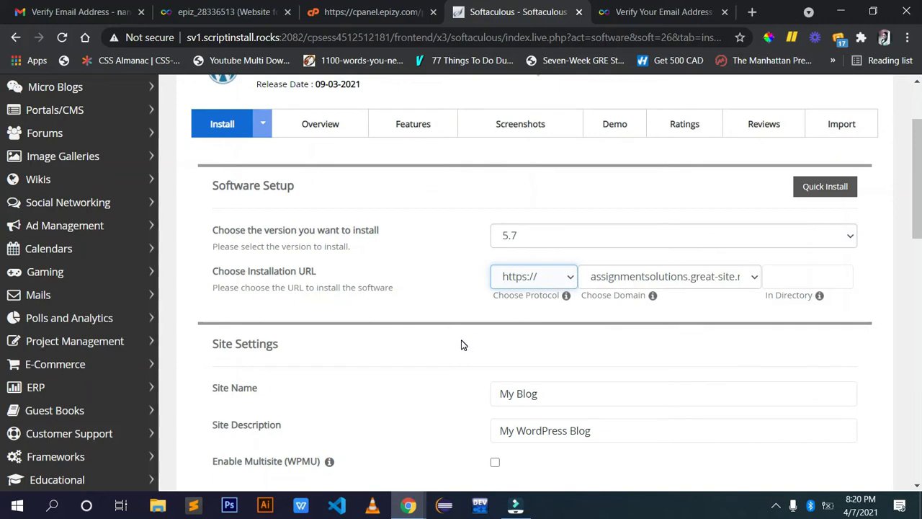
scroll(462, 343, down, 1)
drag(462, 343, 572, 221)
click(572, 218)
click(530, 237)
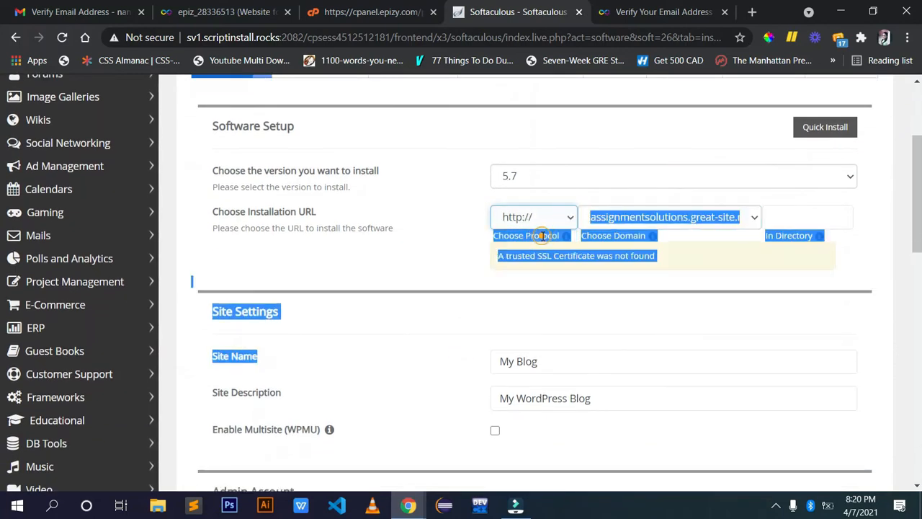
click(478, 249)
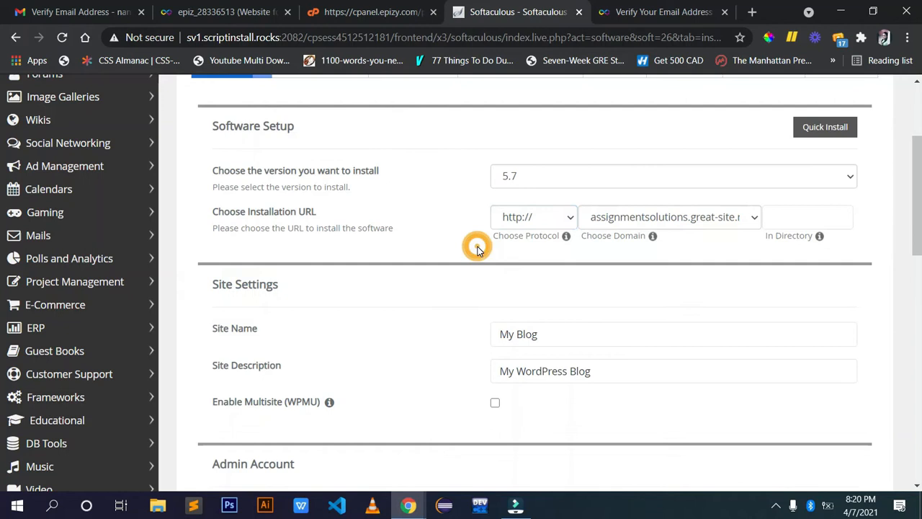
click(569, 221)
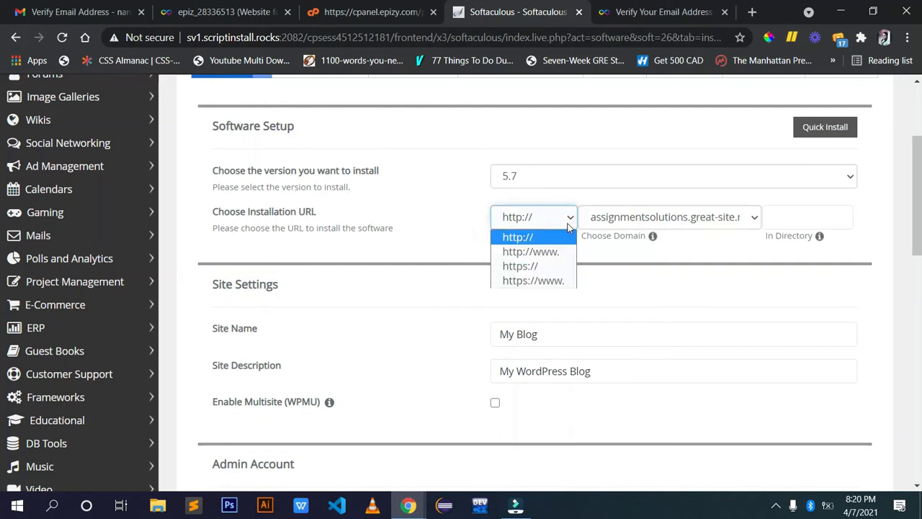
click(529, 270)
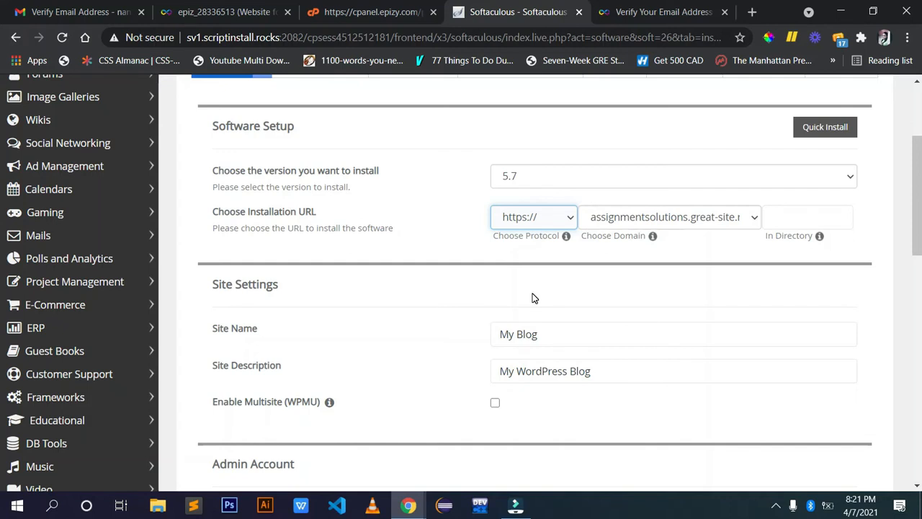
scroll(533, 297, down, 1)
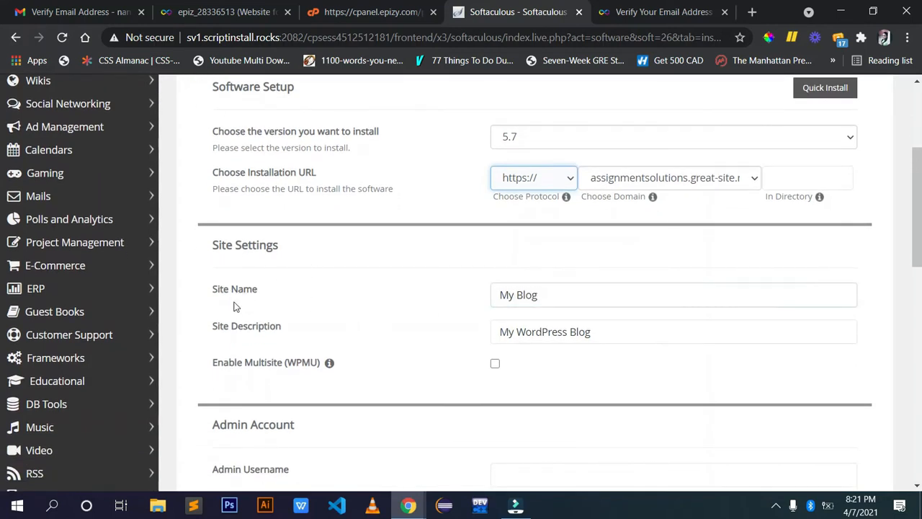
click(589, 291)
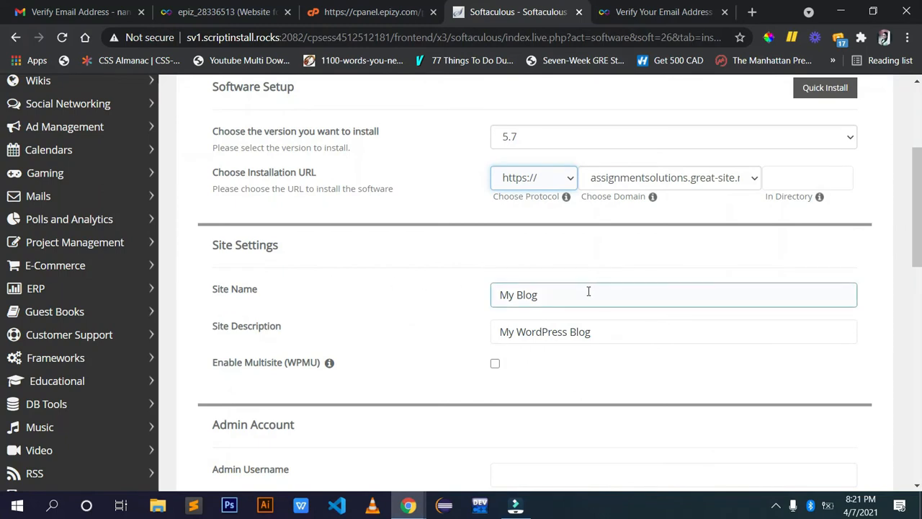
click(553, 296)
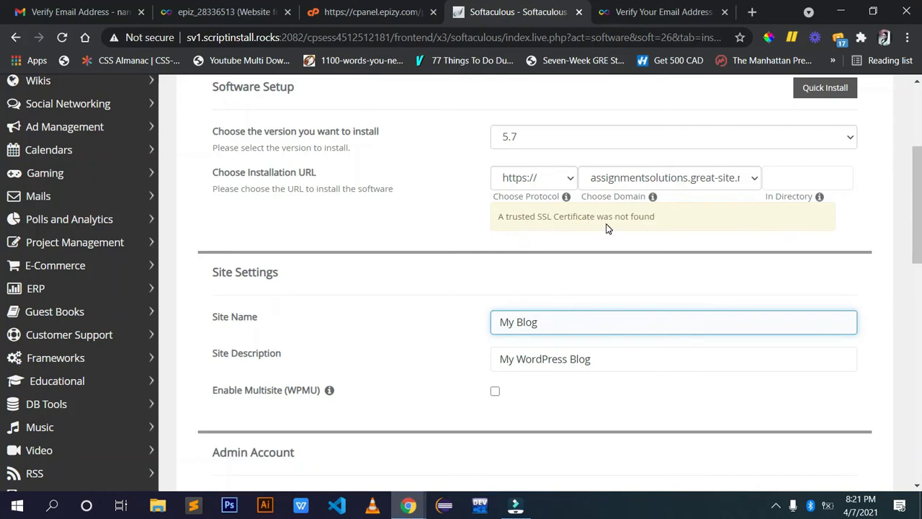
click(569, 180)
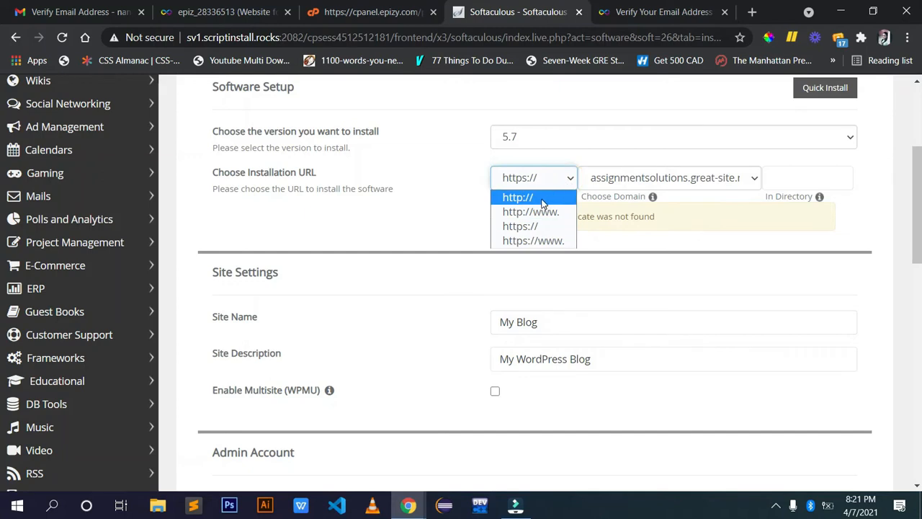
click(537, 197)
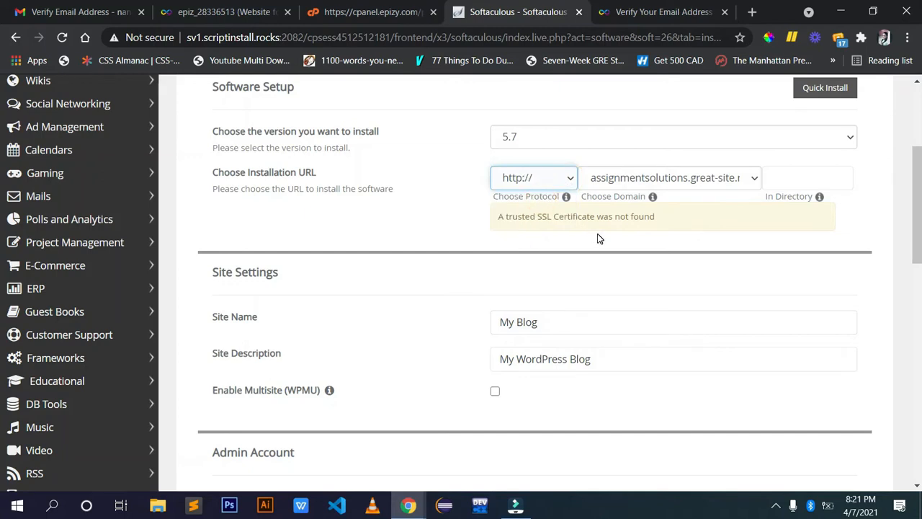
click(542, 323)
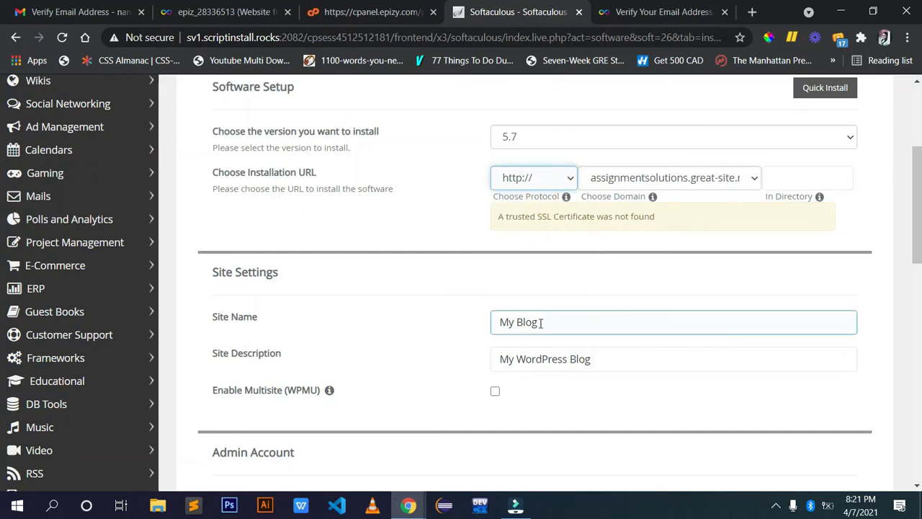
key(BackSpace)
key(BackSpace)
key(BackSpace)
key(BackSpace)
key(BackSpace)
key(BackSpace)
key(BackSpace)
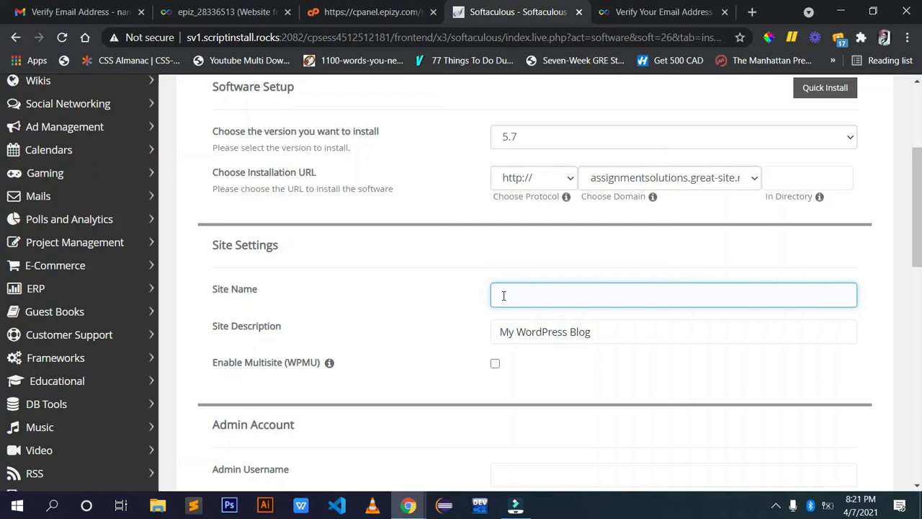
text(Assignment Solutions)
scroll(685, 333, down, 1)
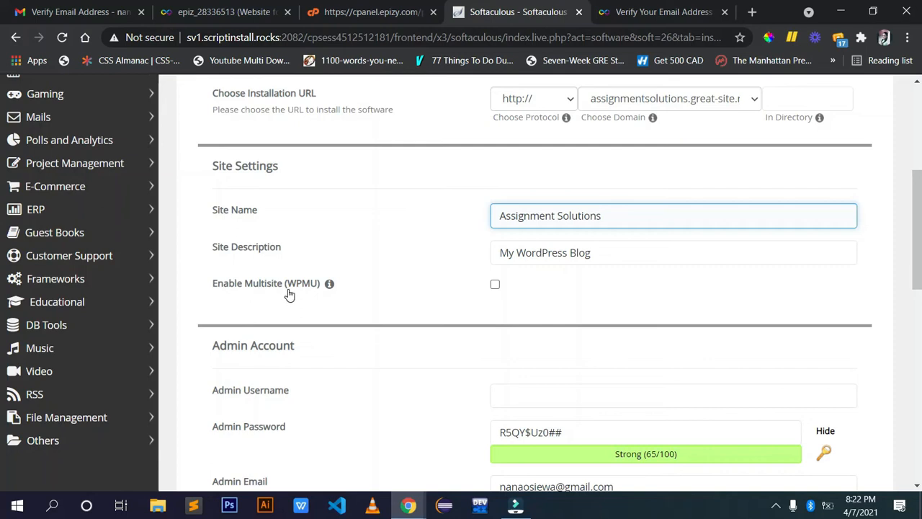
scroll(373, 296, down, 1)
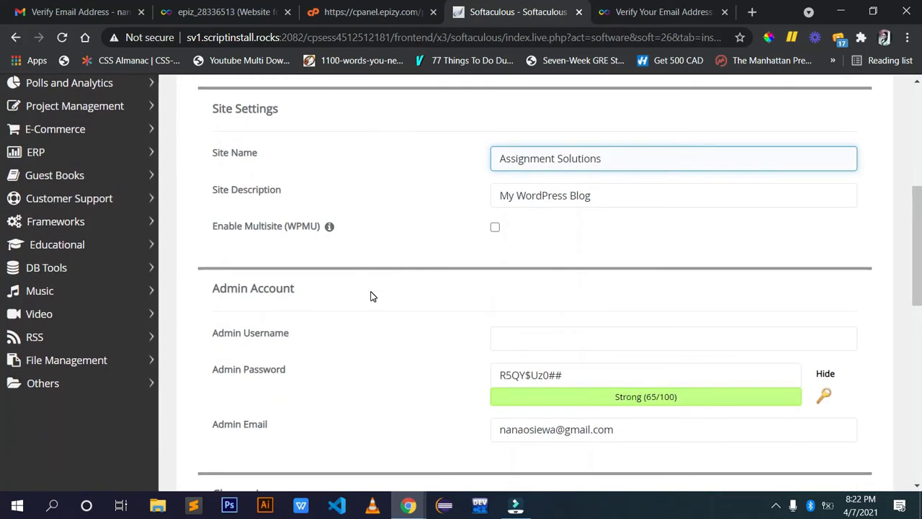
scroll(373, 296, down, 1)
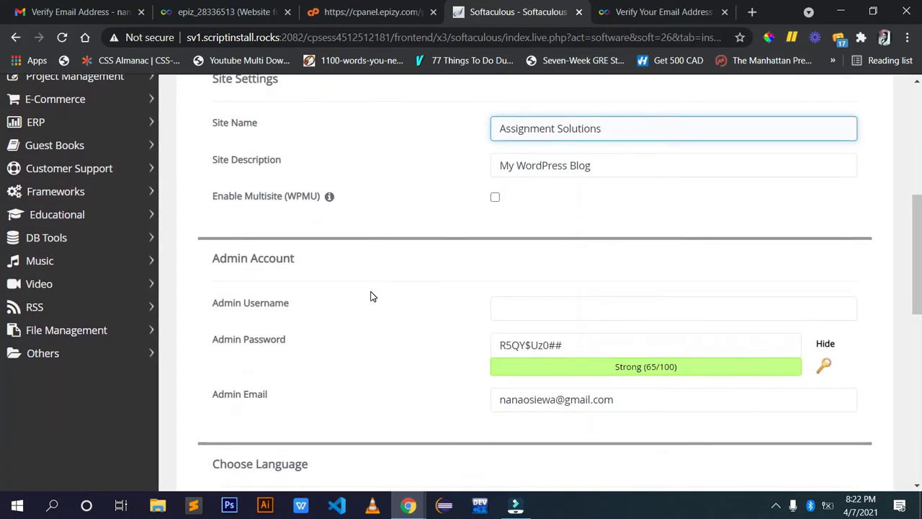
scroll(389, 294, down, 1)
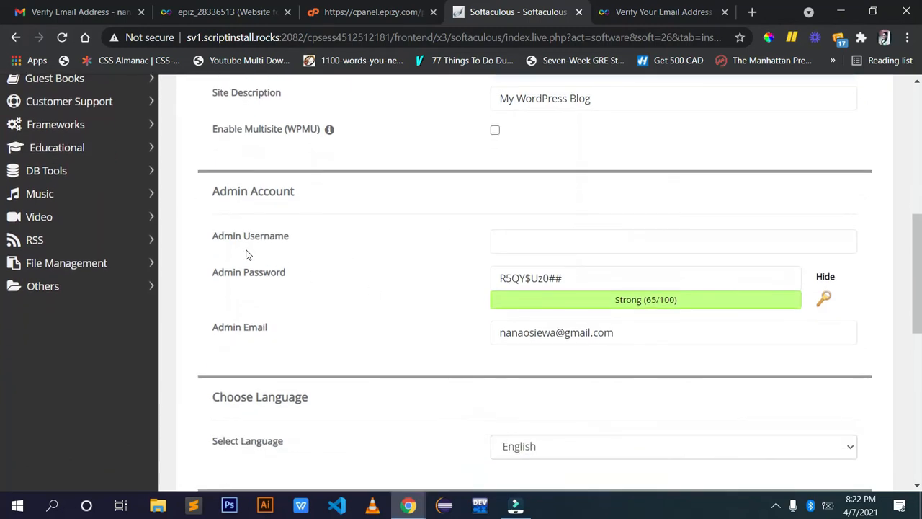
Set the admin username to admin.
click(539, 238)
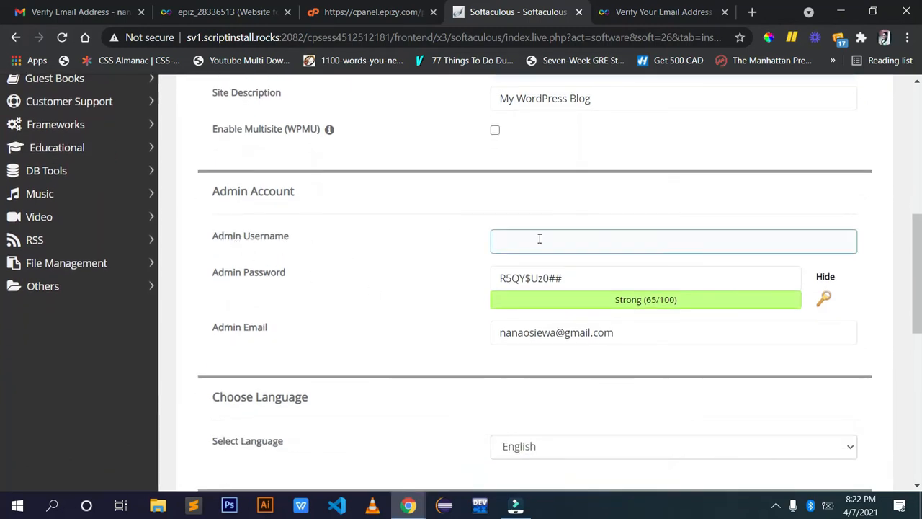
click(528, 239)
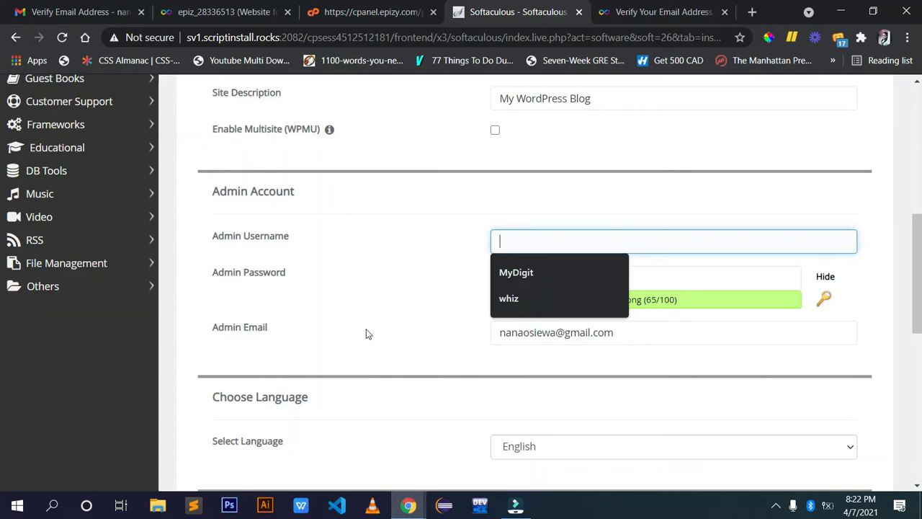
scroll(396, 310, down, 1)
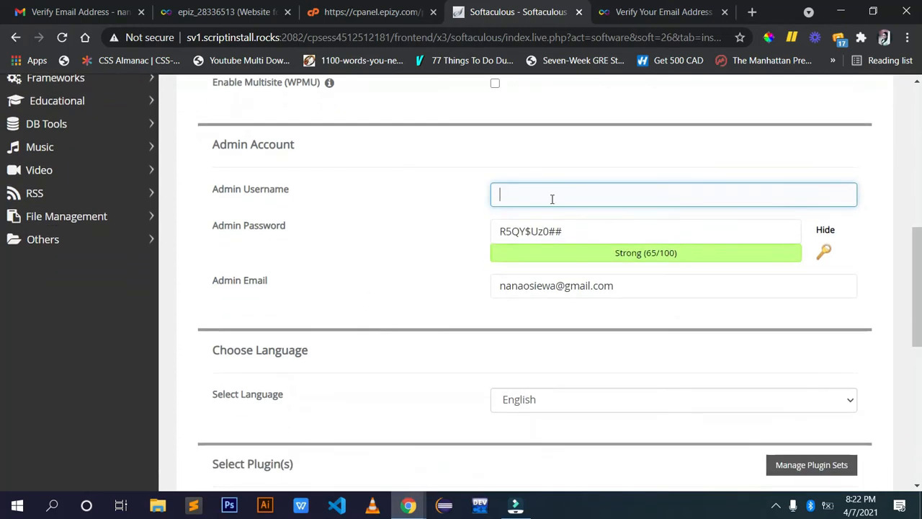
text(admin)
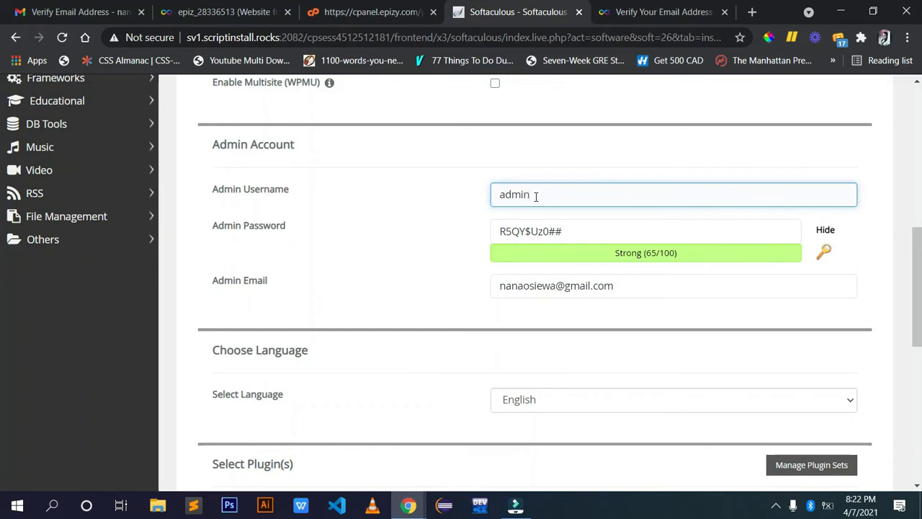
Replace the generated admin password with a stronger one of your own.
click(569, 230)
key(BackSpace)
key(BackSpace)
key(BackSpace)
key(BackSpace)
key(BackSpace)
key(BackSpace)
key(BackSpace)
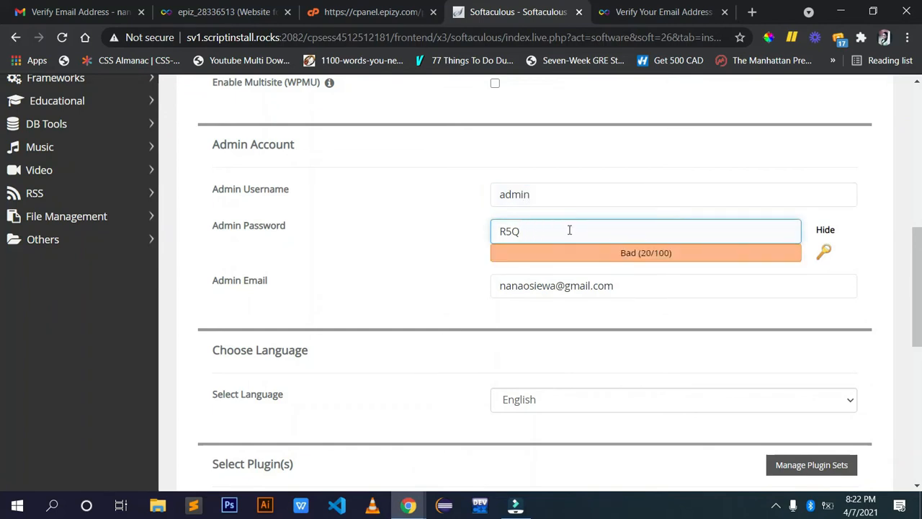
key(BackSpace)
key(BackSpace)
key(BackSpace)
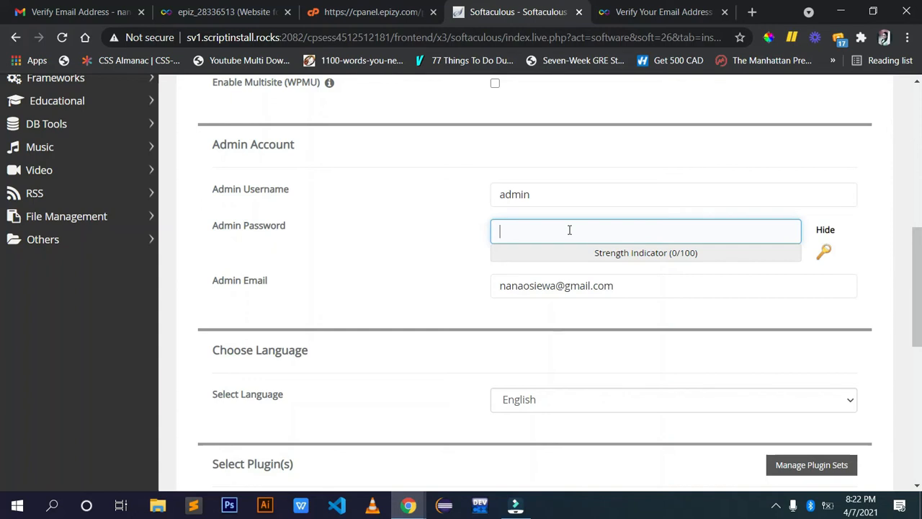
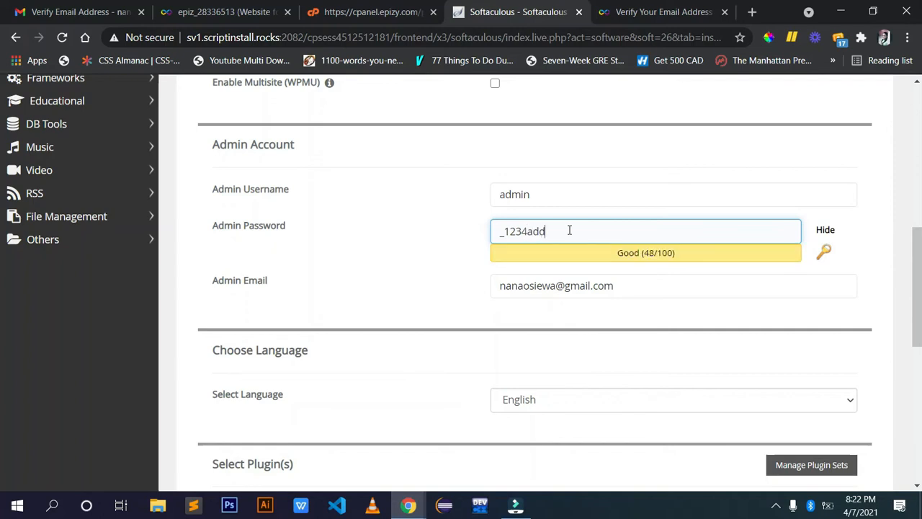
scroll(690, 302, down, 1)
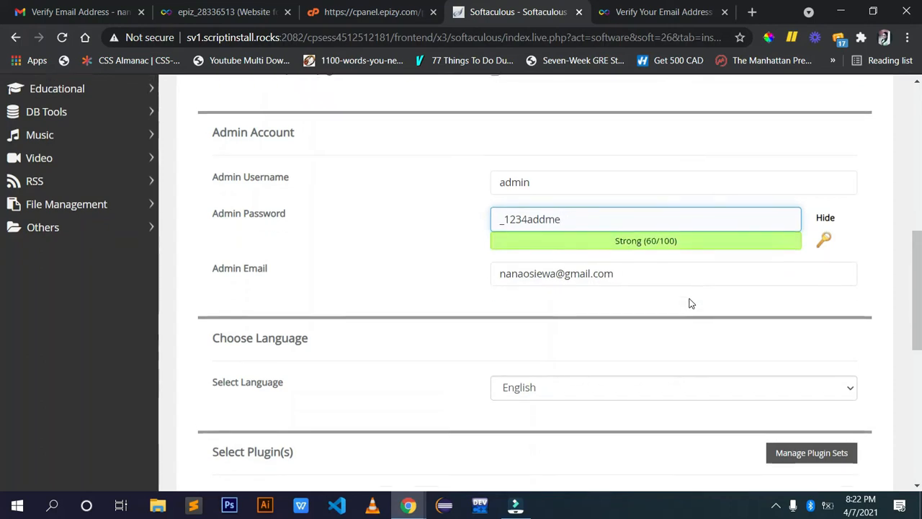
click(498, 244)
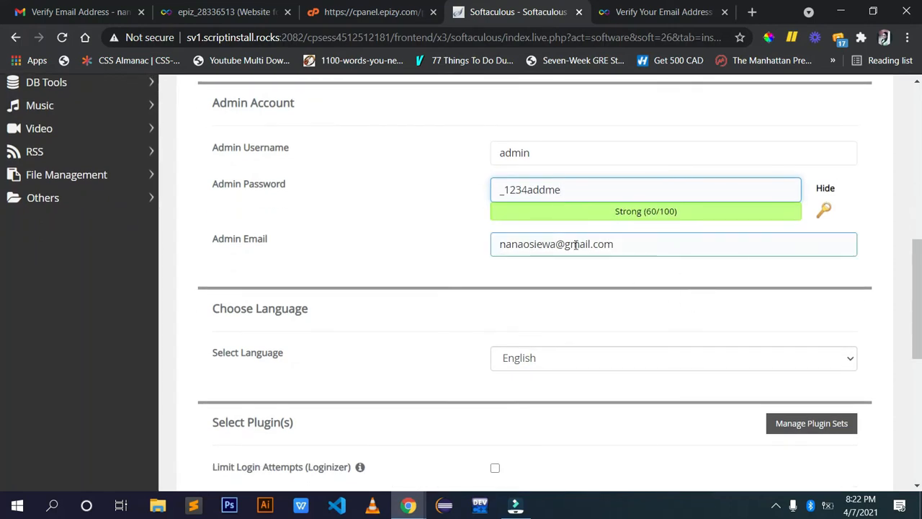
scroll(526, 261, down, 3)
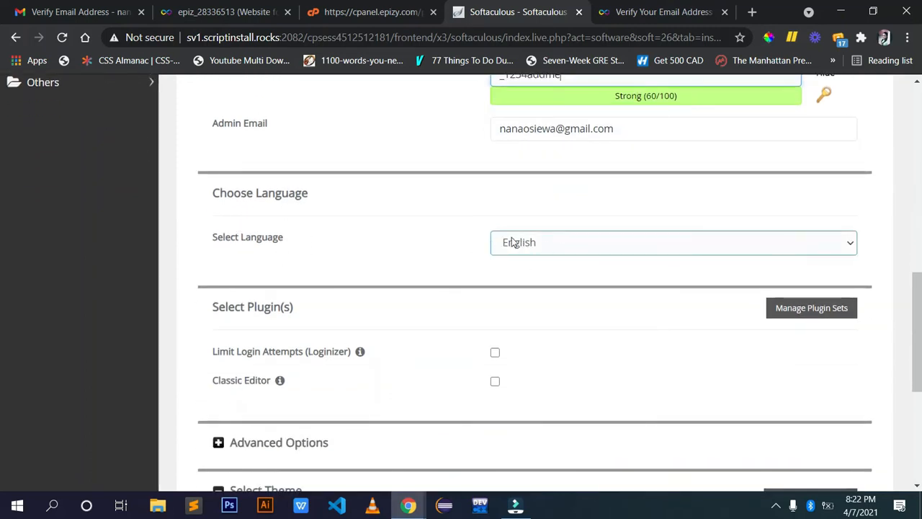
click(852, 247)
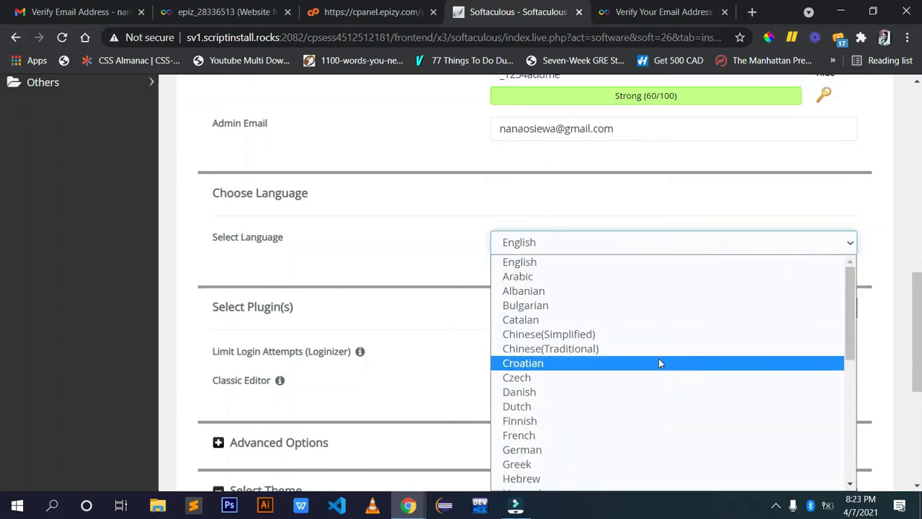
scroll(580, 436, down, 8)
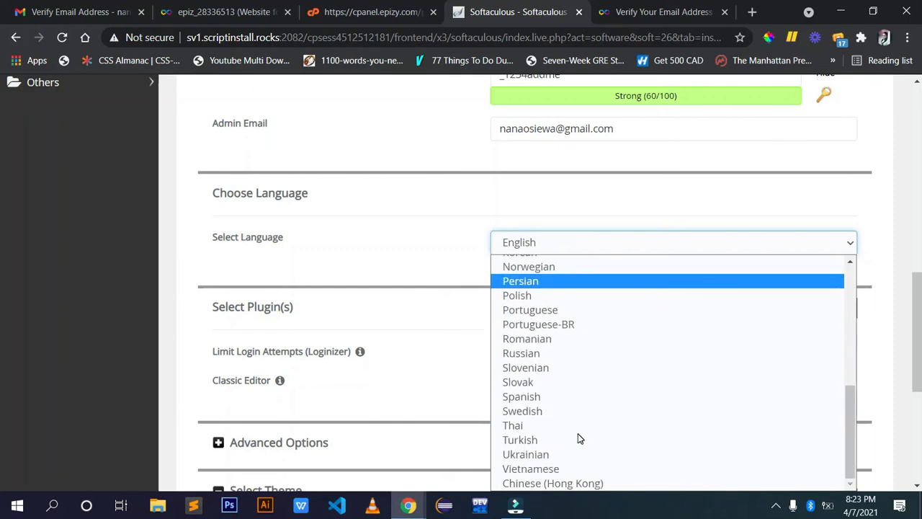
scroll(580, 436, up, 8)
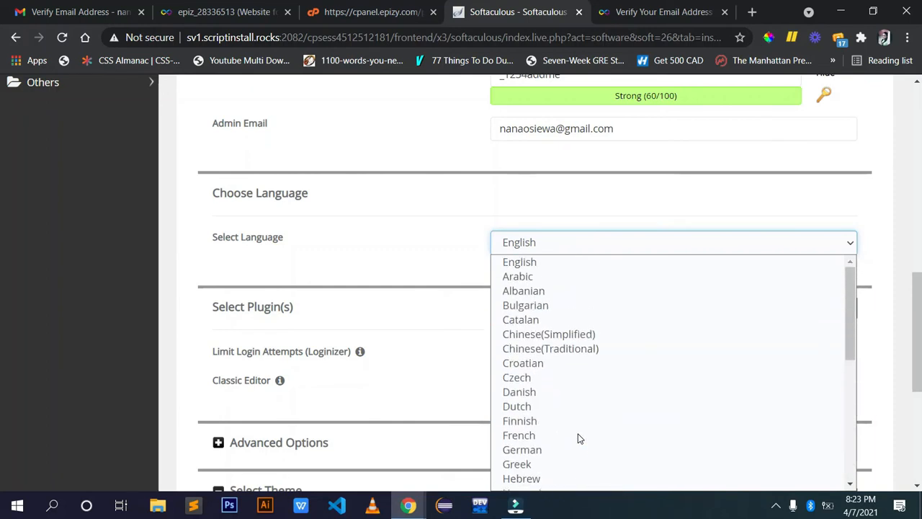
click(538, 263)
scroll(537, 266, down, 1)
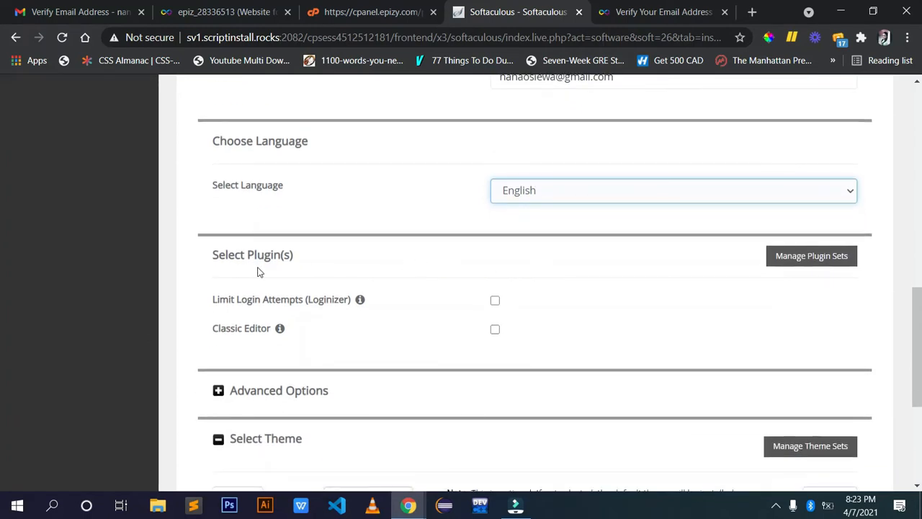
scroll(383, 287, down, 1)
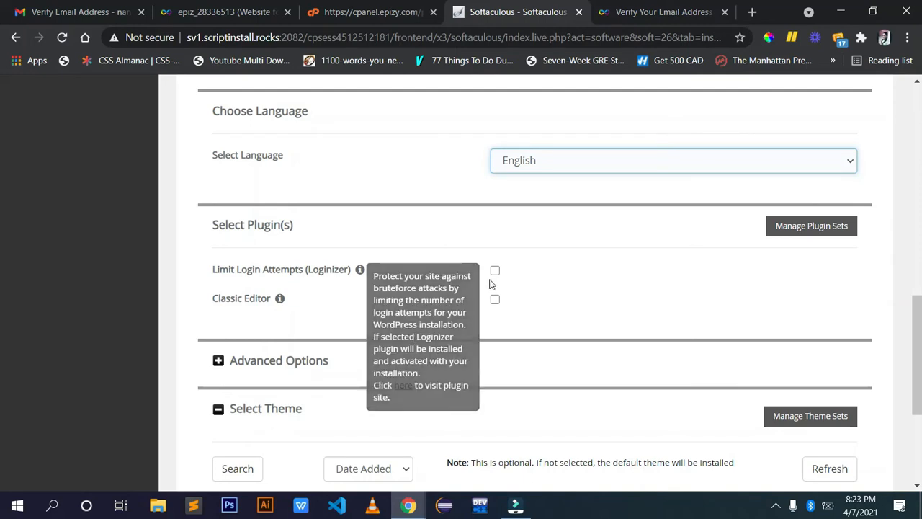
Tick Limit Login Attempts (Loginizer) and Classic Editor under Select Plugin(s).
mouse_move(361, 275)
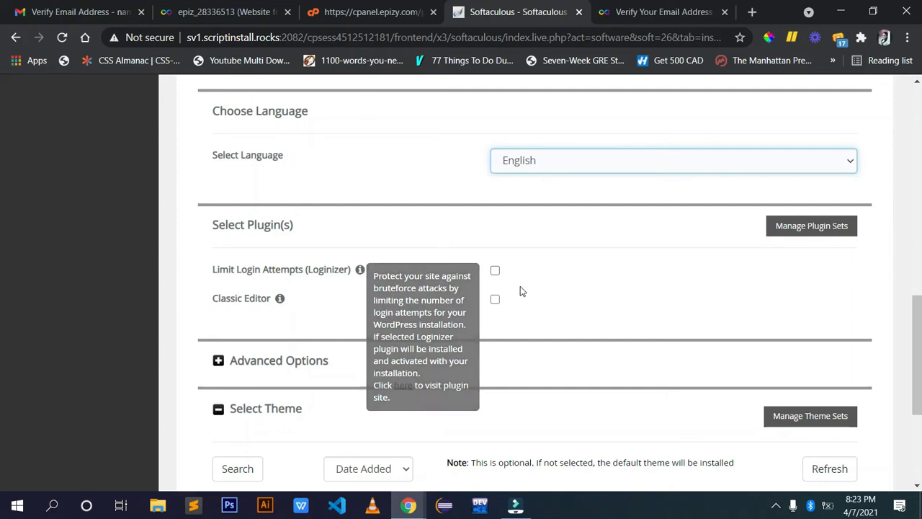
click(495, 271)
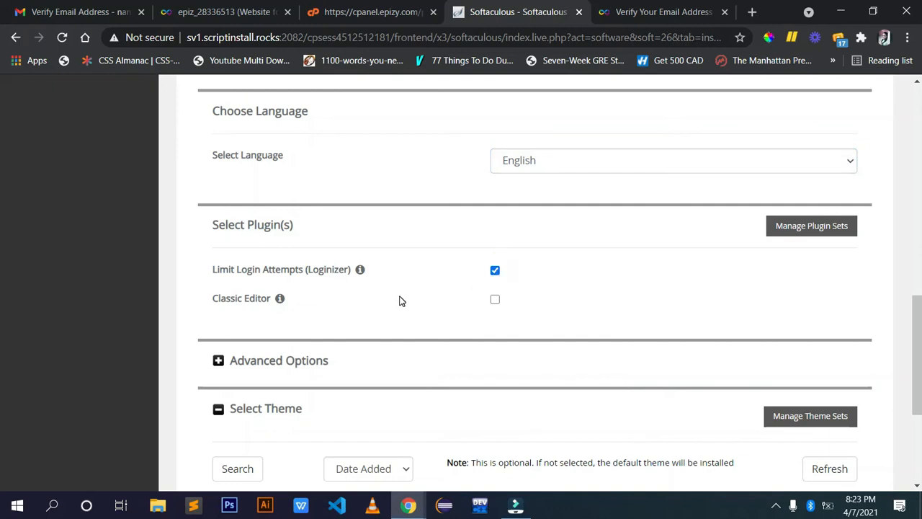
mouse_move(280, 300)
click(494, 300)
scroll(569, 295, down, 2)
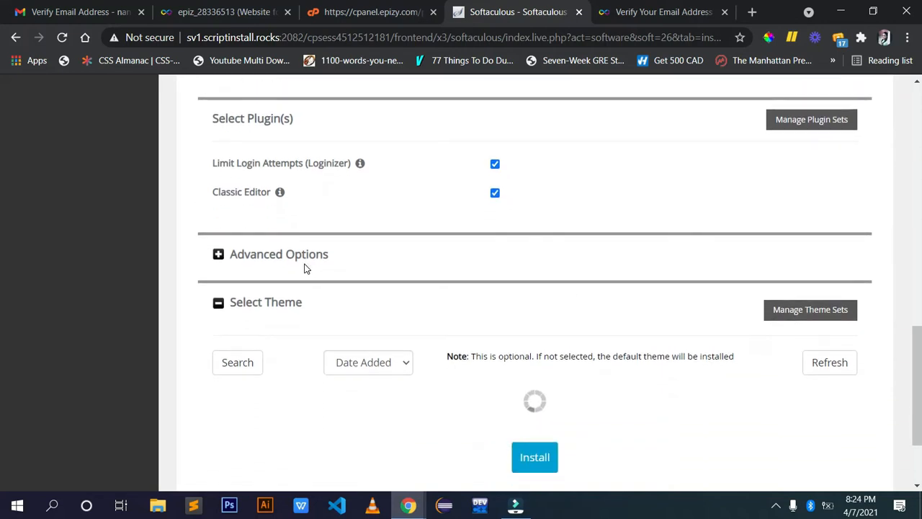
In Advanced Options, change the database name from wp88 to assign.
click(284, 257)
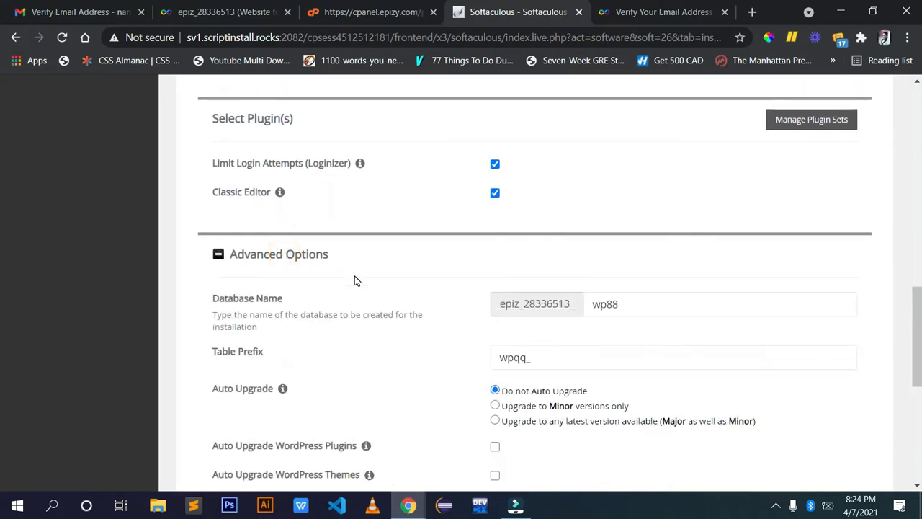
scroll(354, 281, down, 1)
scroll(355, 278, down, 1)
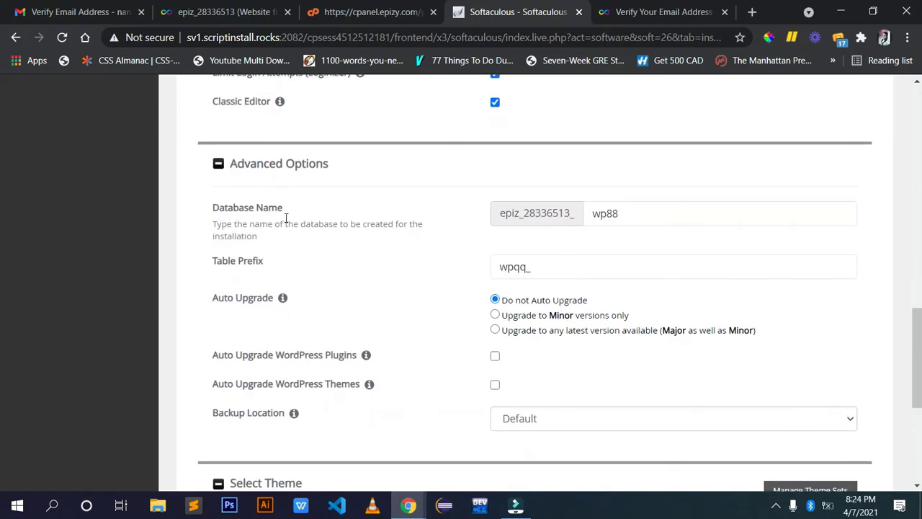
click(621, 213)
key(BackSpace)
key(BackSpace)
key(BackSpace)
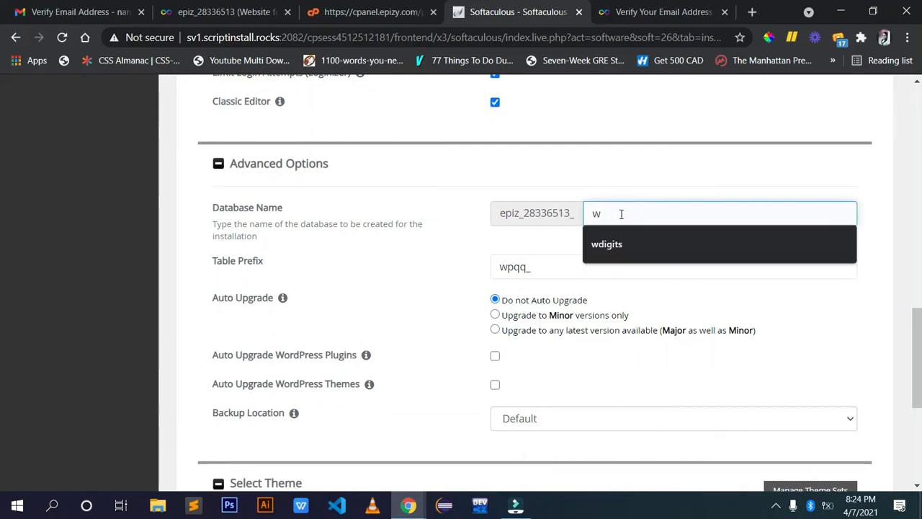
key(BackSpace)
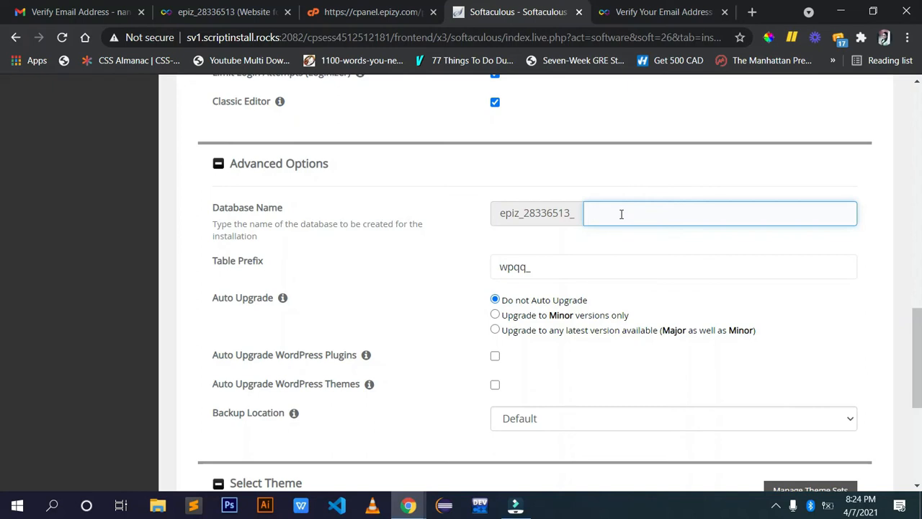
text(assign)
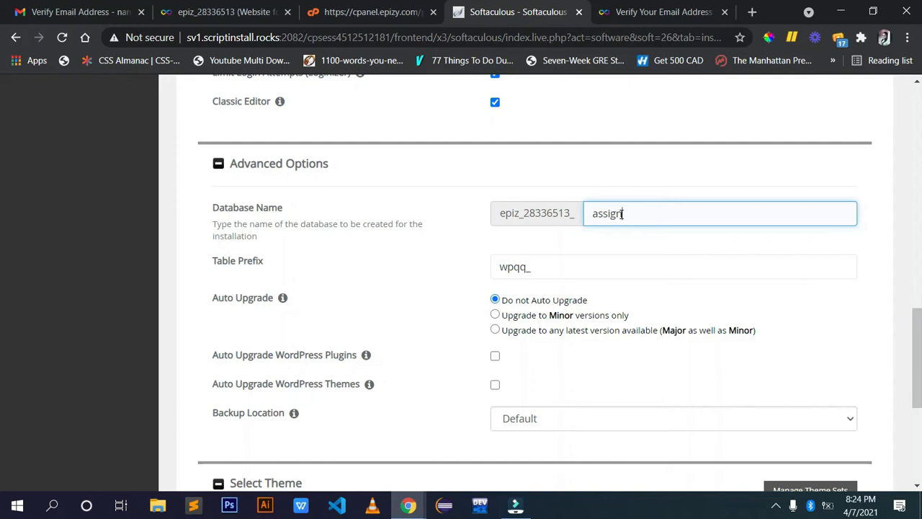
Replace the default table prefix wpqq_ with ass_.
click(528, 268)
key(BackSpace)
key(BackSpace)
key(BackSpace)
key(BackSpace)
key(BackSpace)
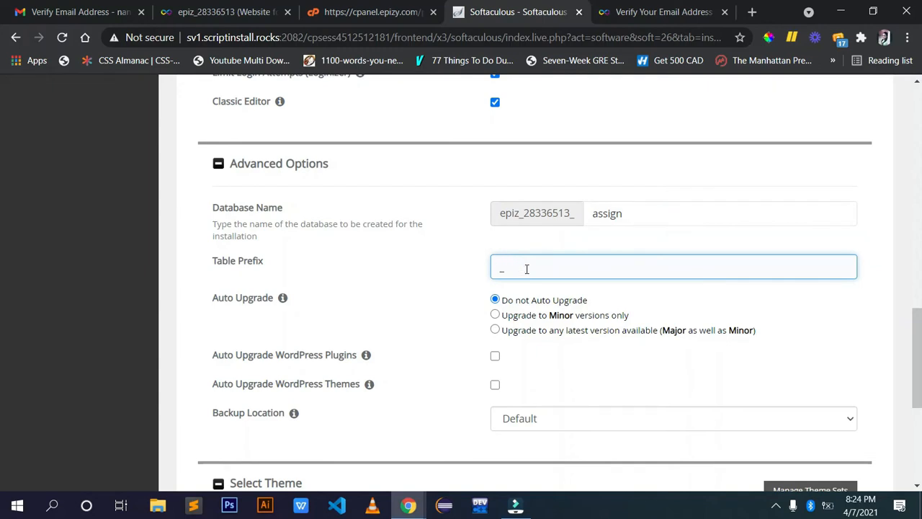
text(a)
key(BackSpace)
text(wpqq)
key(BackSpace)
key(BackSpace)
key(BackSpace)
key(BackSpace)
text(as_)
text(s)
scroll(527, 268, down, 2)
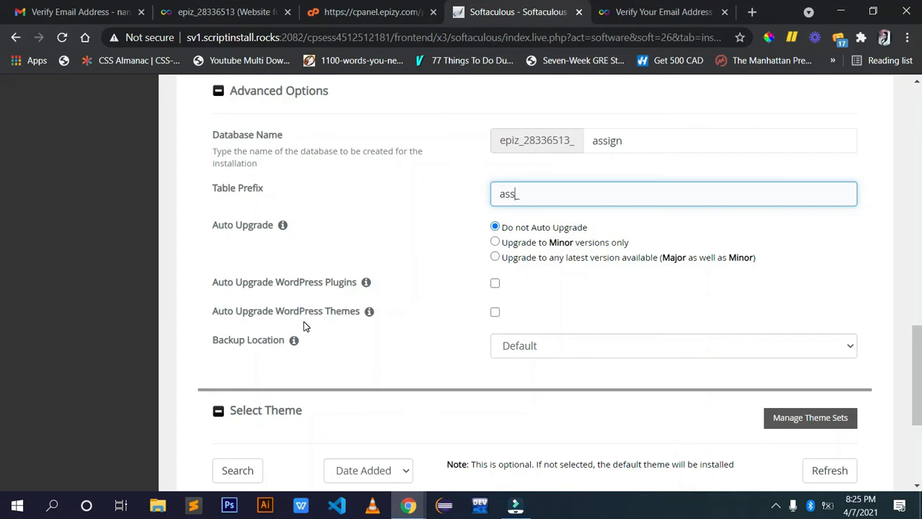
Leave Backup Location on Default and install WordPress on assignmentsolutions.great-site.net.
click(240, 347)
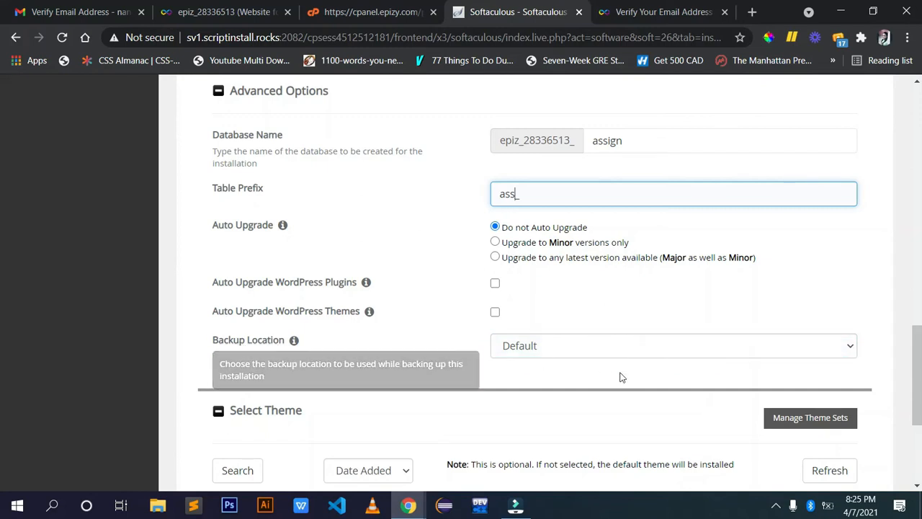
scroll(466, 348, down, 1)
scroll(466, 348, down, 1)
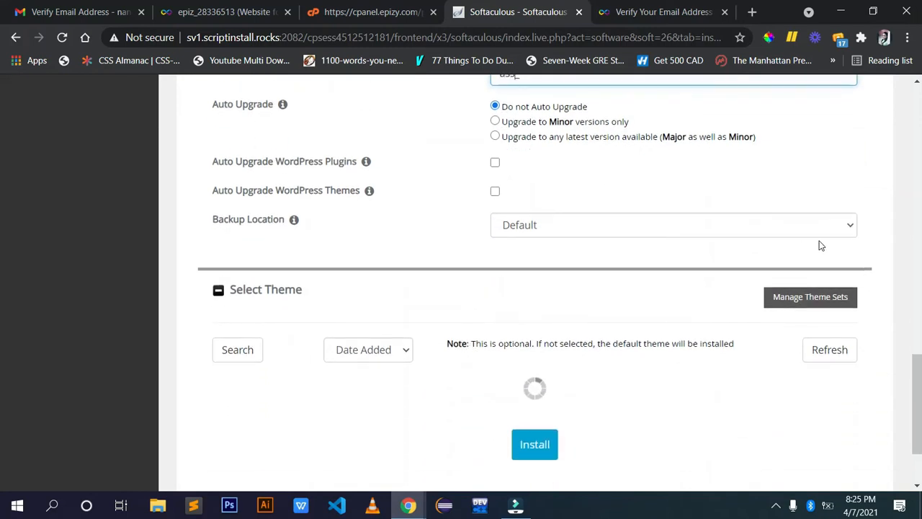
click(851, 228)
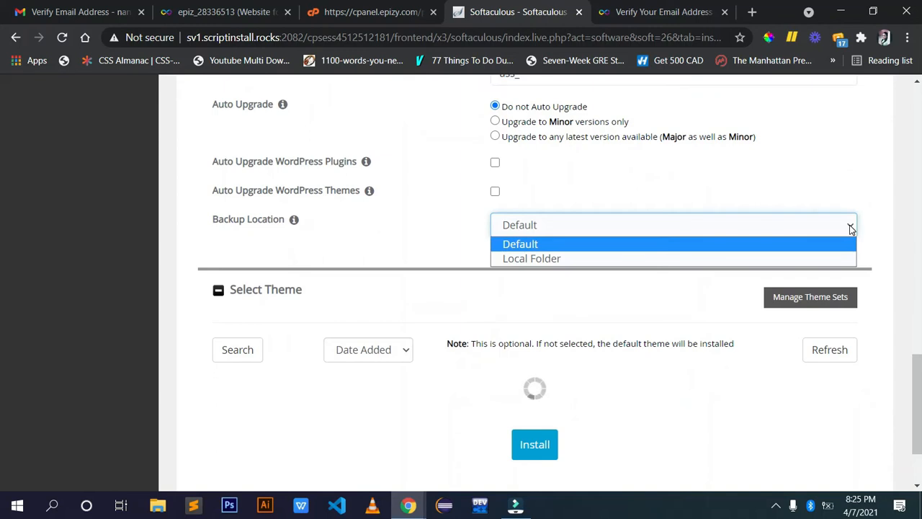
click(848, 227)
scroll(391, 290, down, 1)
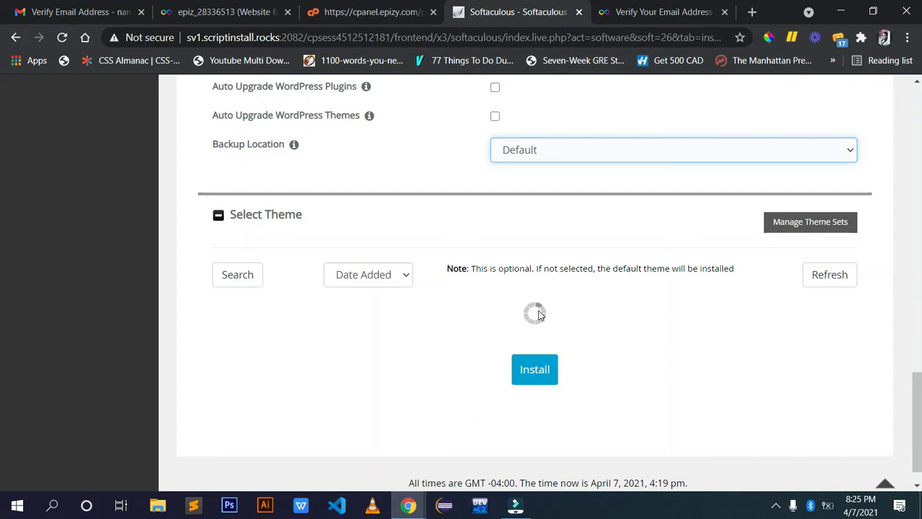
scroll(604, 338, down, 1)
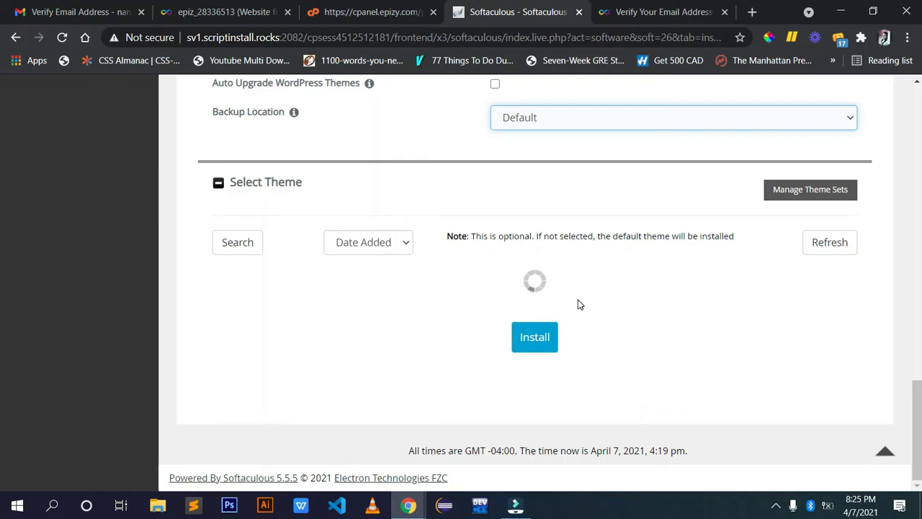
click(536, 338)
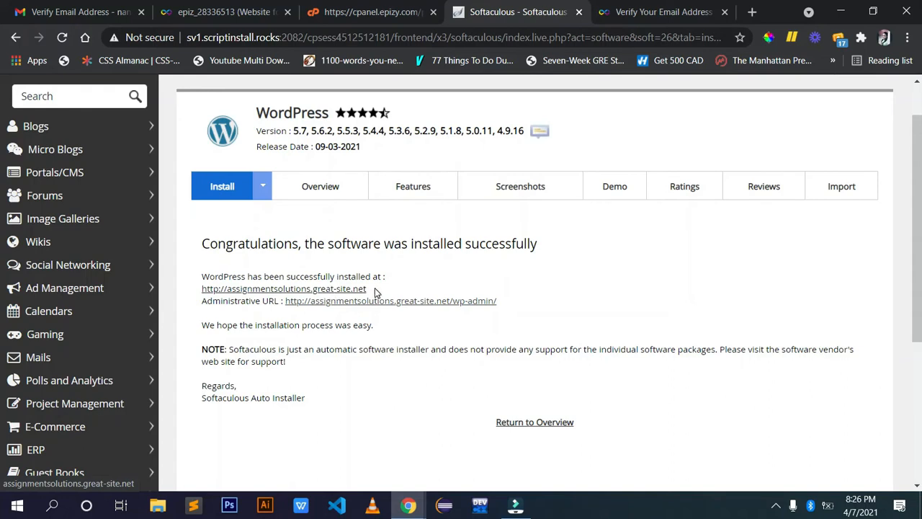
Open the new assignmentsolutions.great-site.net site from the success page link.
click(294, 290)
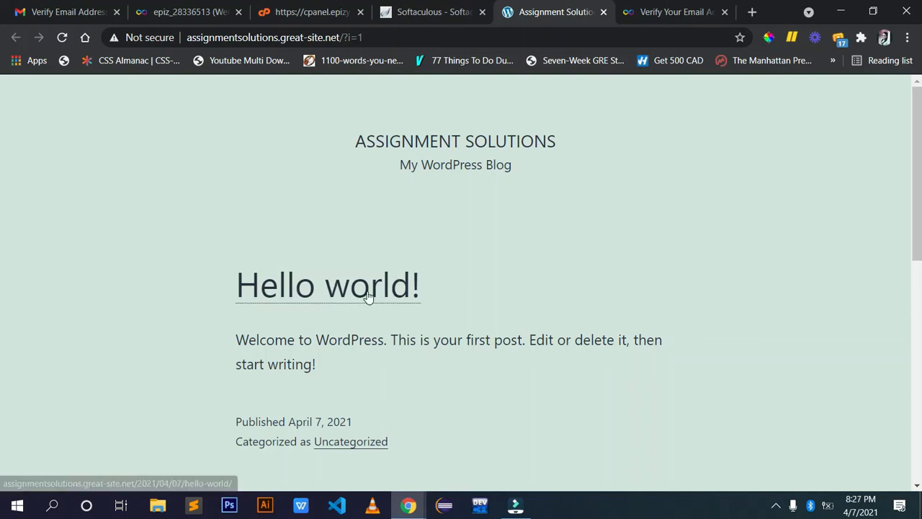
scroll(472, 297, down, 1)
scroll(472, 298, down, 5)
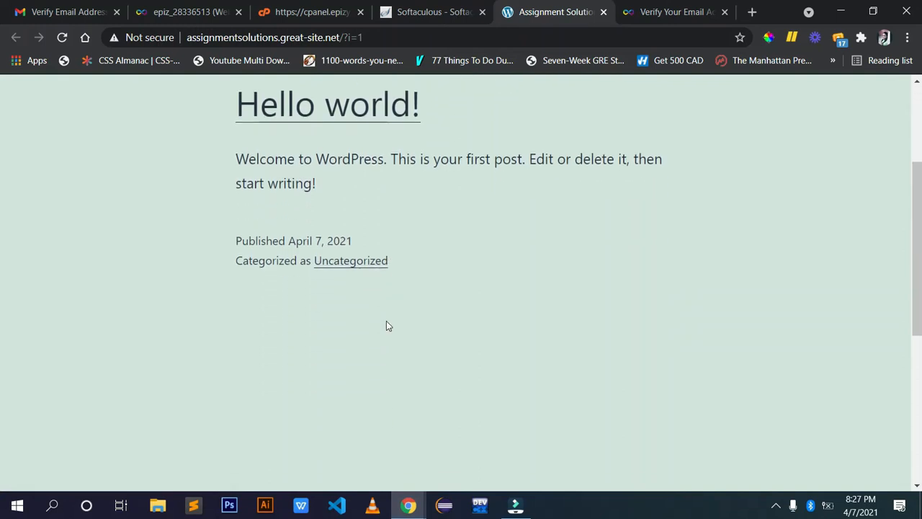
scroll(386, 325, down, 2)
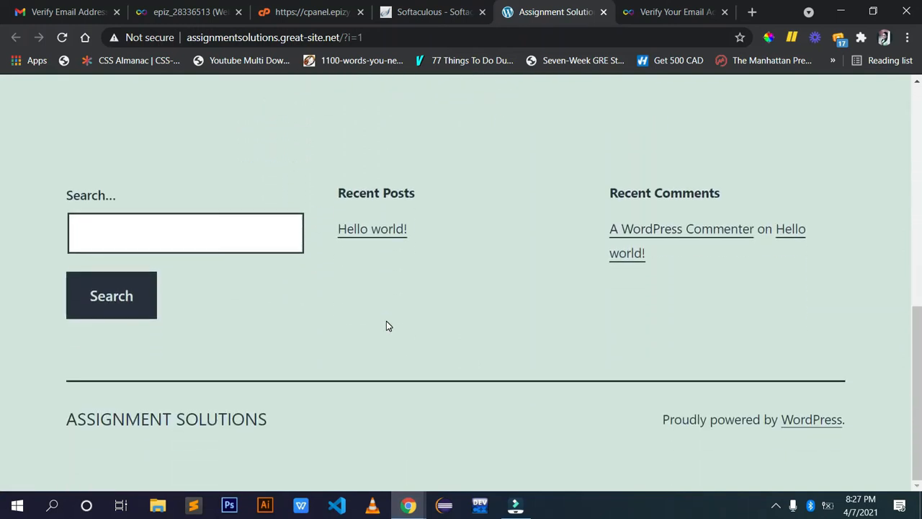
scroll(386, 325, up, 2)
scroll(386, 326, down, 2)
scroll(386, 326, up, 2)
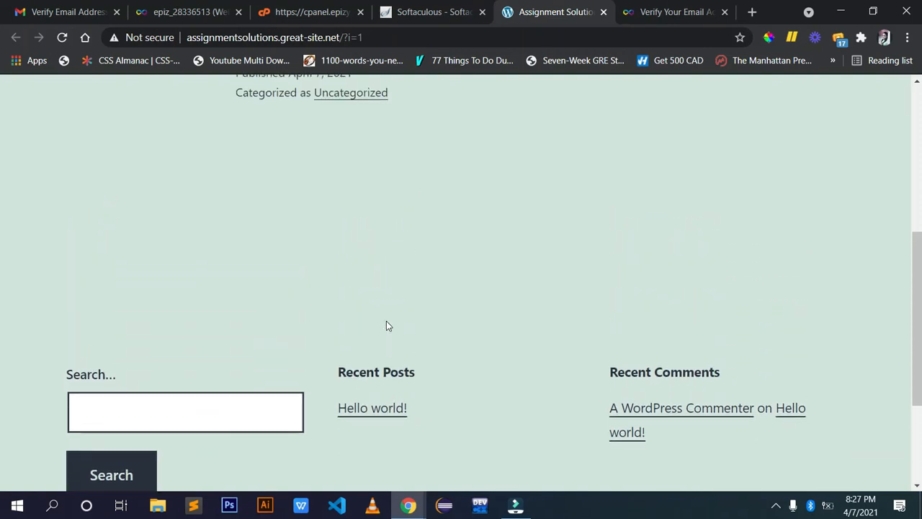
scroll(386, 325, up, 3)
scroll(386, 325, up, 1)
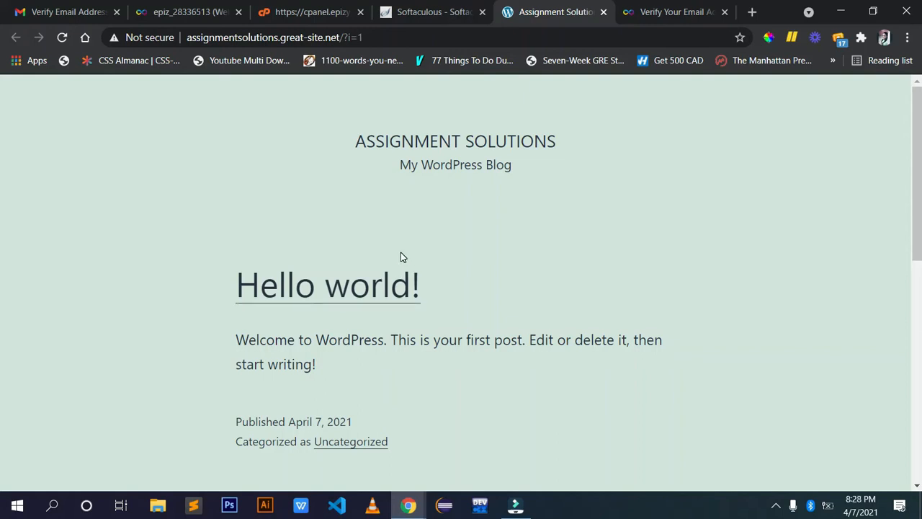
scroll(402, 257, down, 1)
scroll(402, 257, up, 1)
scroll(402, 257, down, 5)
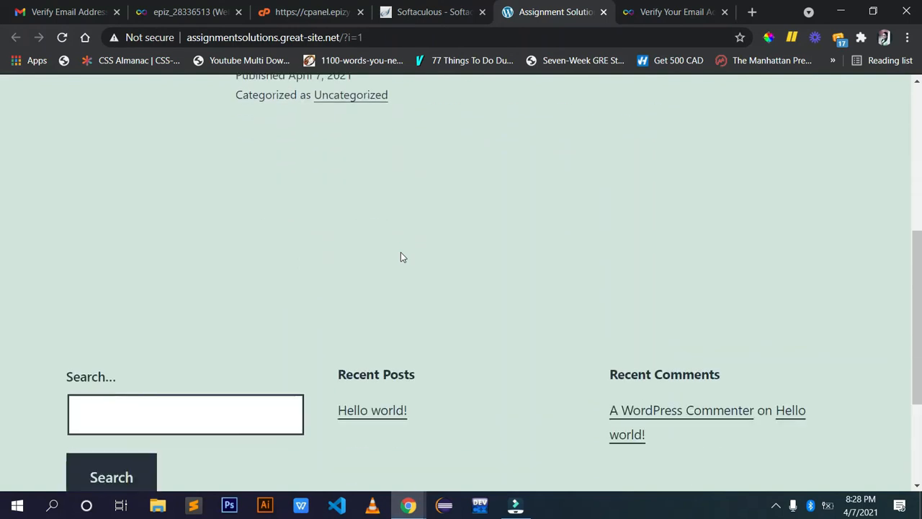
scroll(402, 257, up, 5)
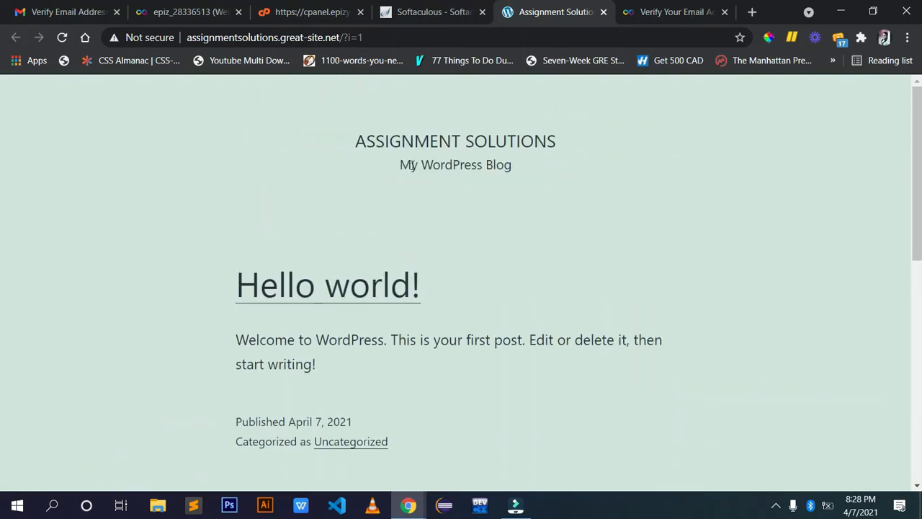
click(367, 37)
click(367, 36)
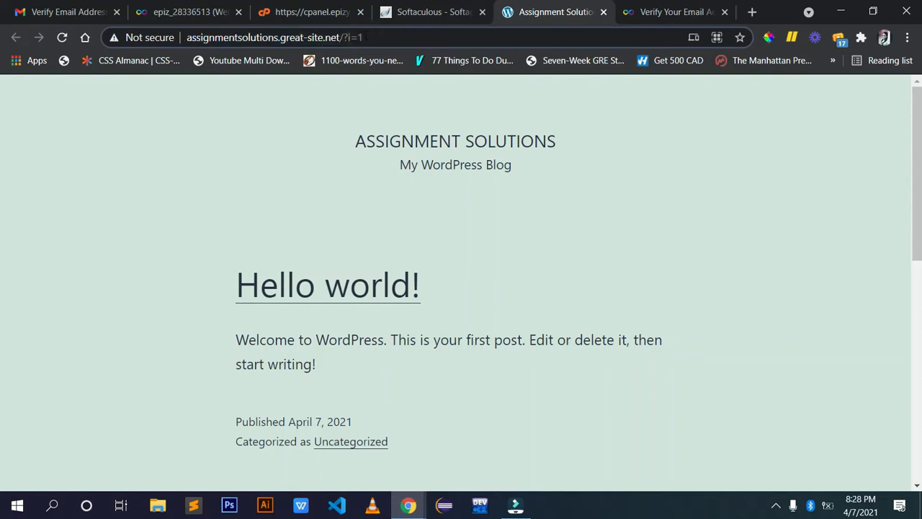
drag(367, 37, 342, 37)
Change the site address ending from ?i=1 to wp-admin to reach the login page.
key(BackSpace)
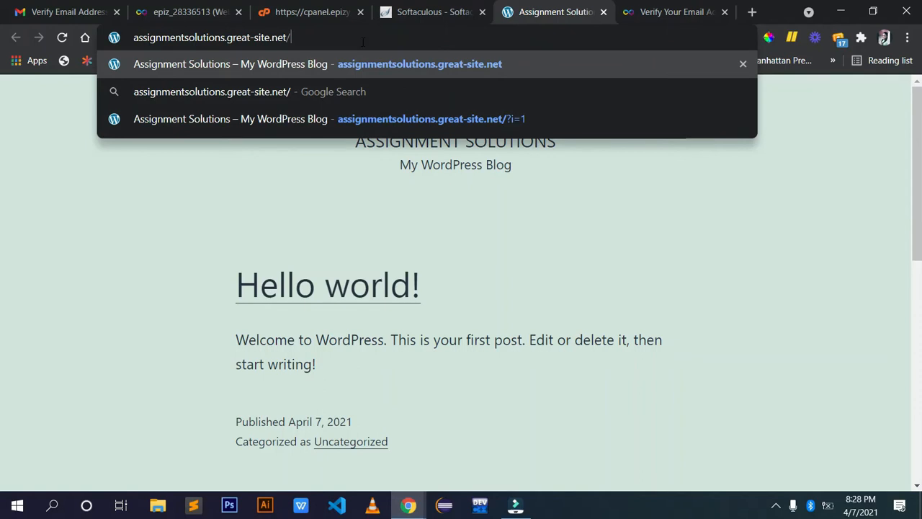
text(wp-)
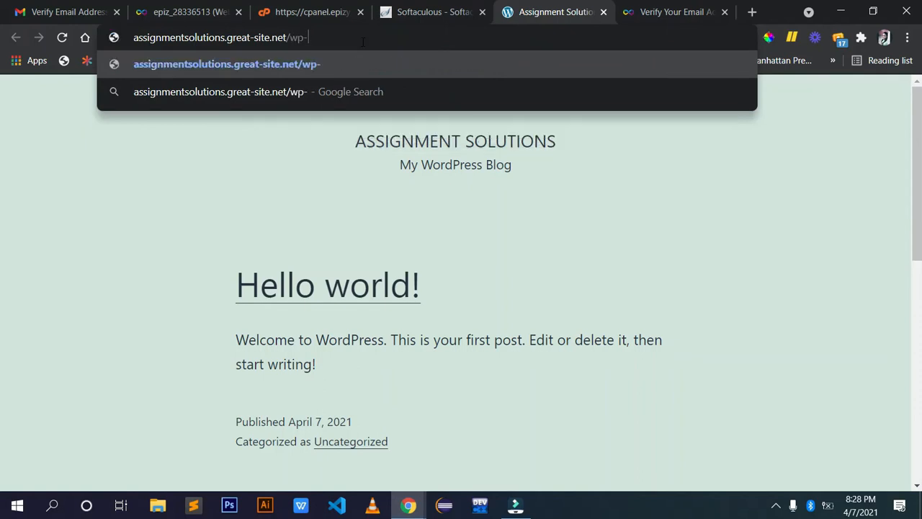
text(admin)
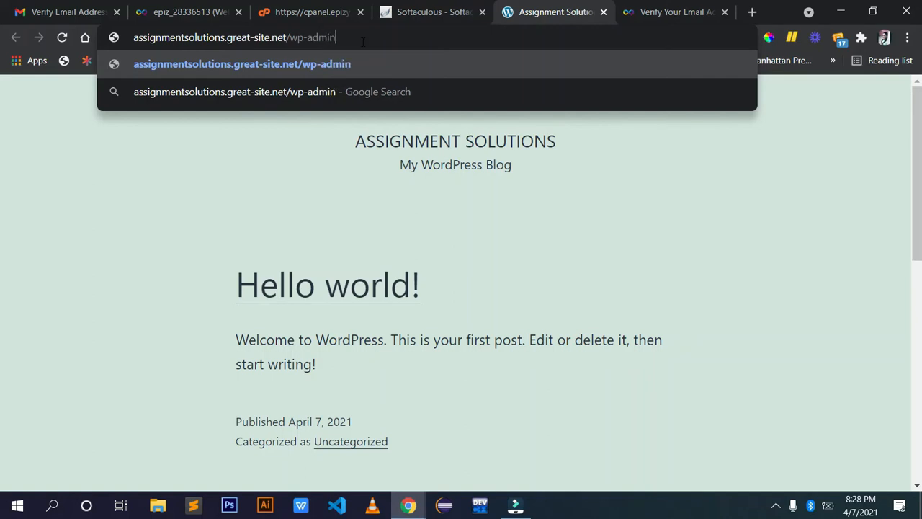
key(Return)
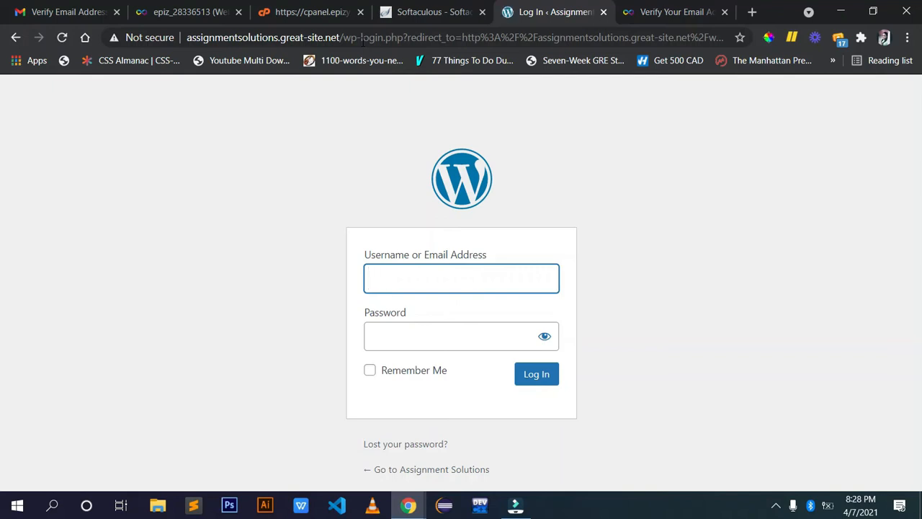
Log in to WordPress with the saved username and the account password.
click(415, 276)
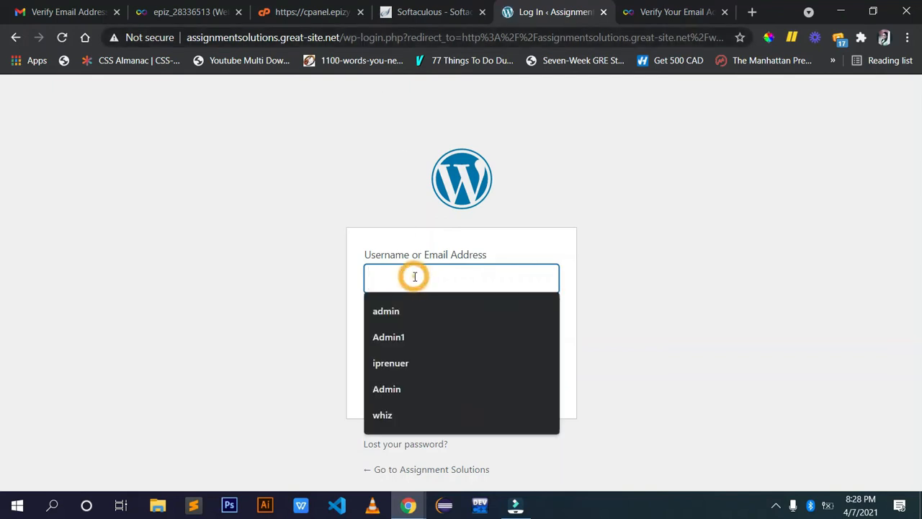
click(394, 313)
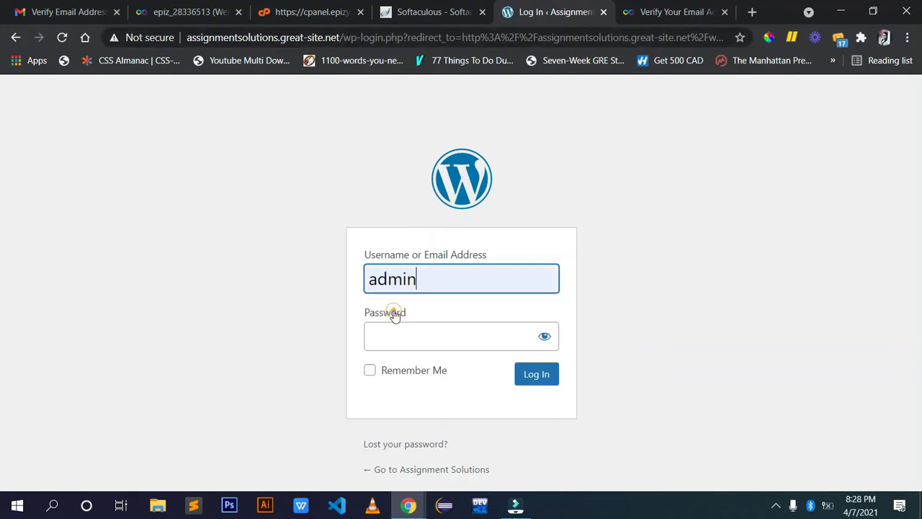
click(428, 335)
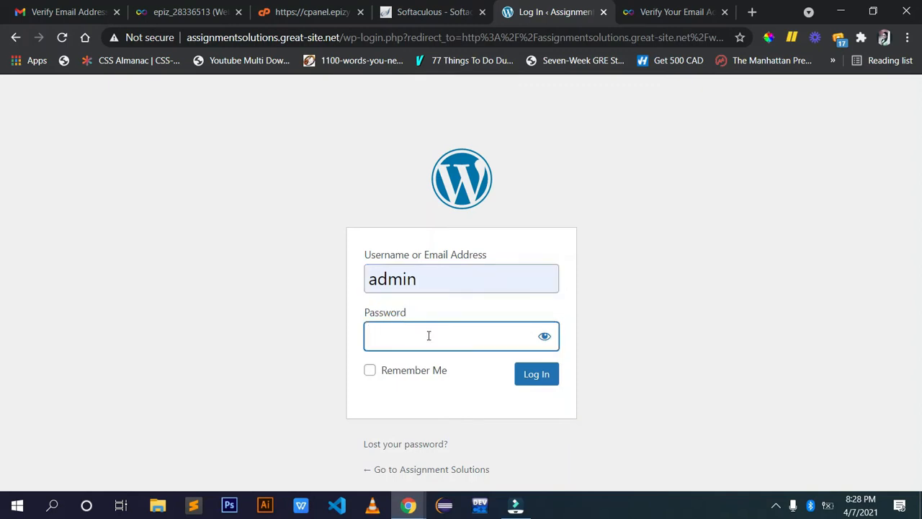
text(••••••••••)
click(536, 377)
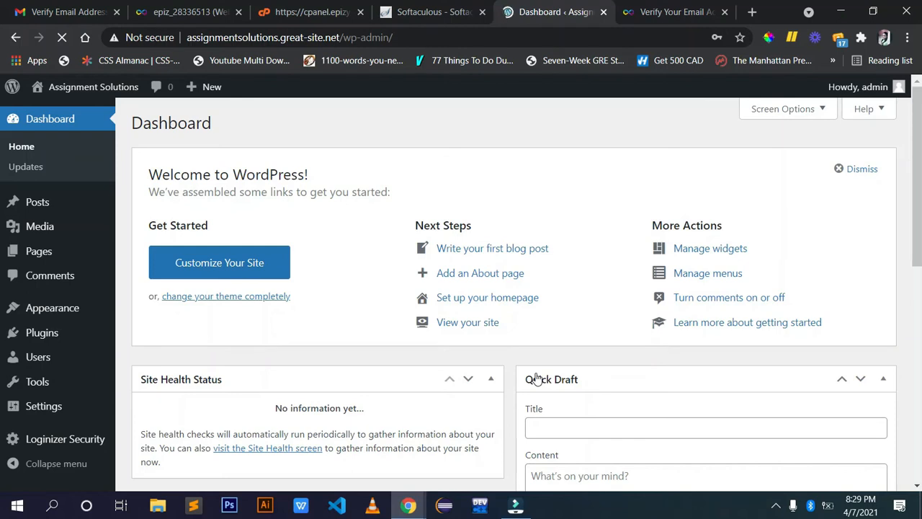
Save the WordPress login password in Chrome.
scroll(535, 378, down, 5)
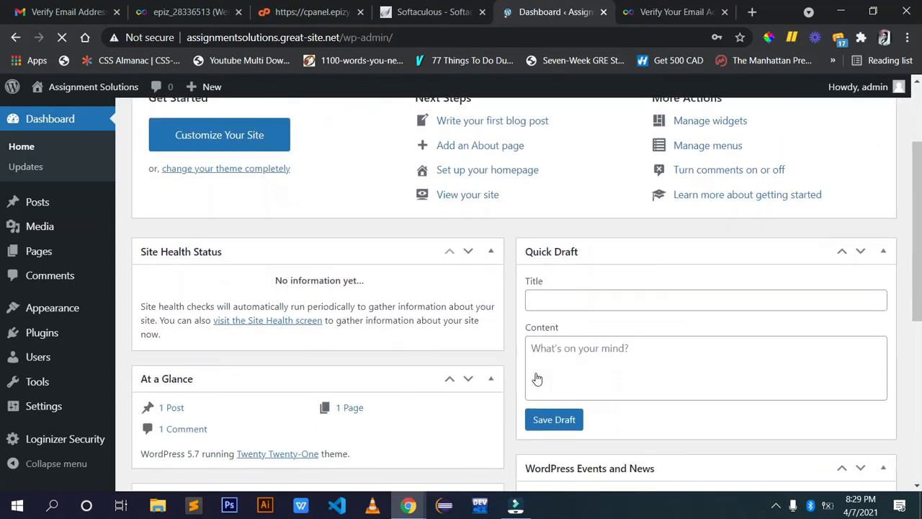
scroll(345, 267, down, 2)
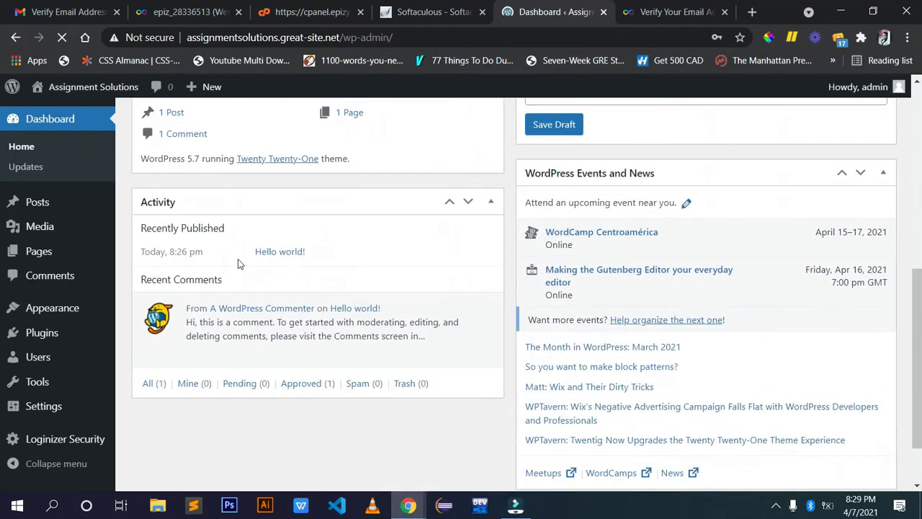
scroll(238, 264, up, 4)
scroll(239, 265, up, 1)
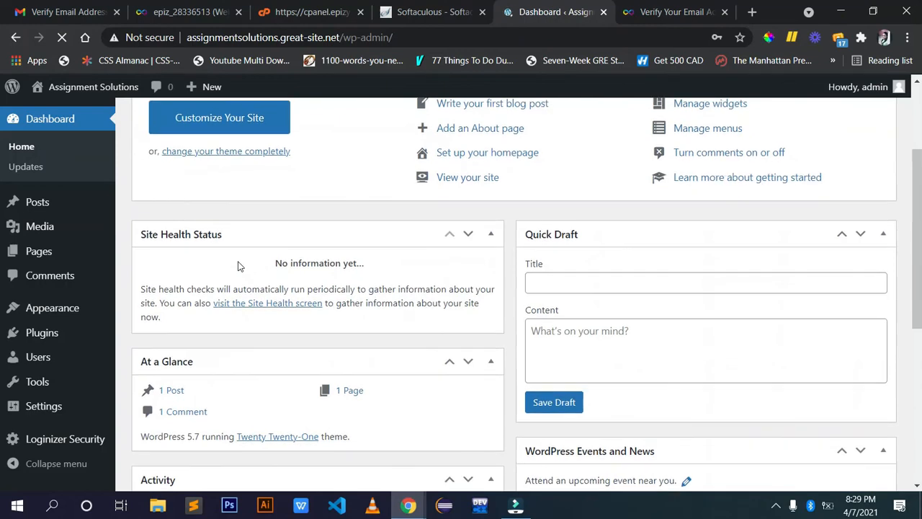
scroll(238, 266, down, 2)
scroll(238, 265, down, 2)
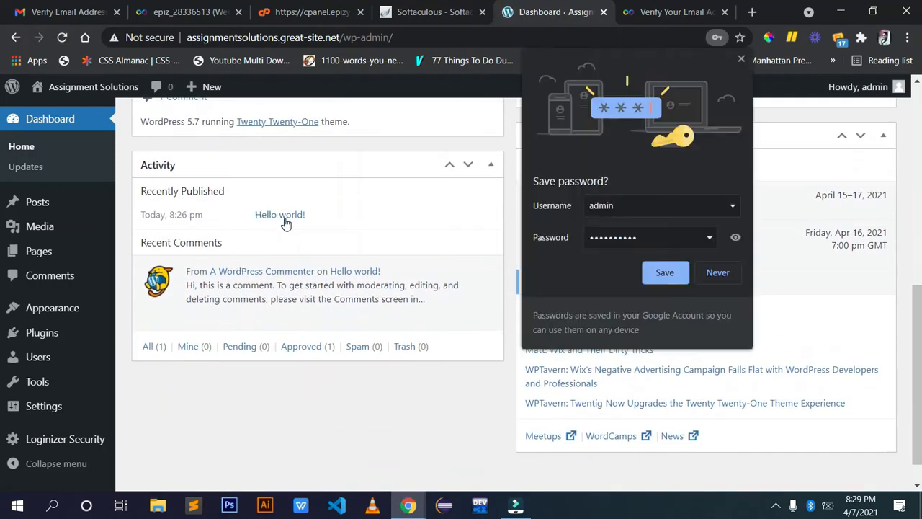
click(657, 273)
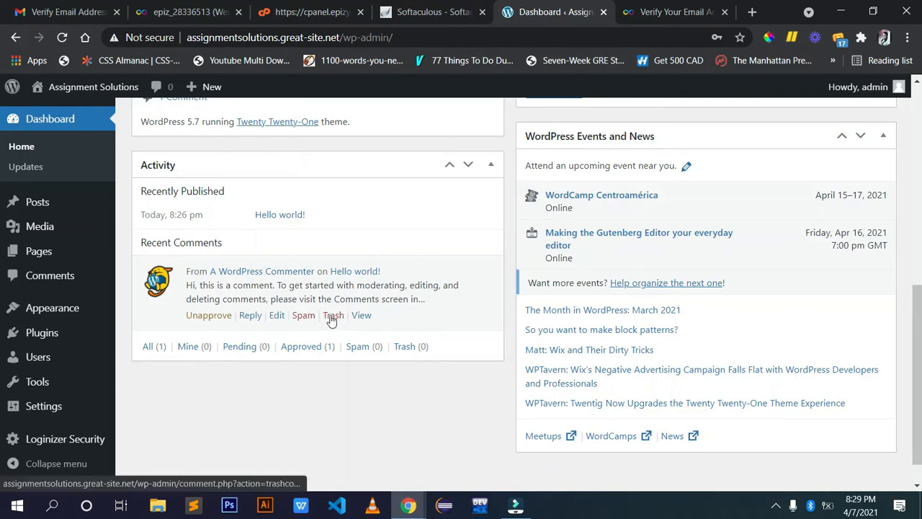
Go to Appearance > Themes in the WordPress admin.
scroll(259, 278, up, 1)
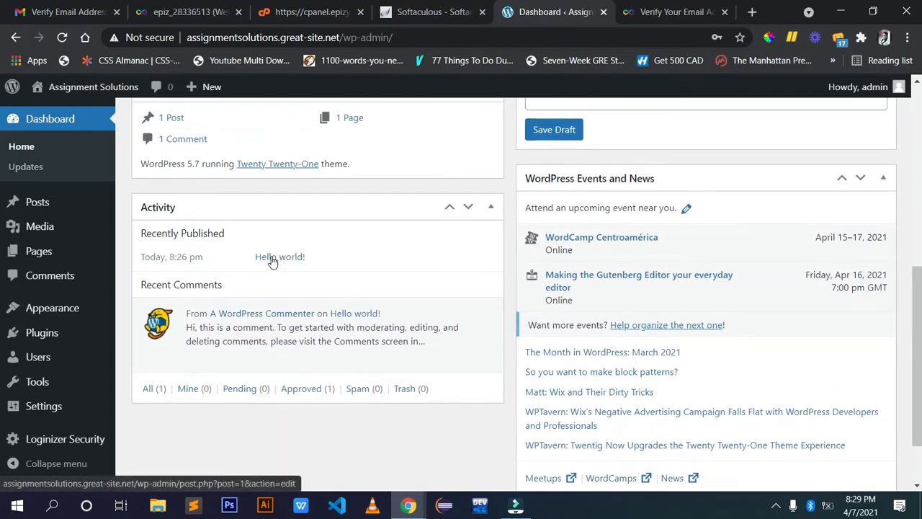
scroll(286, 242, up, 6)
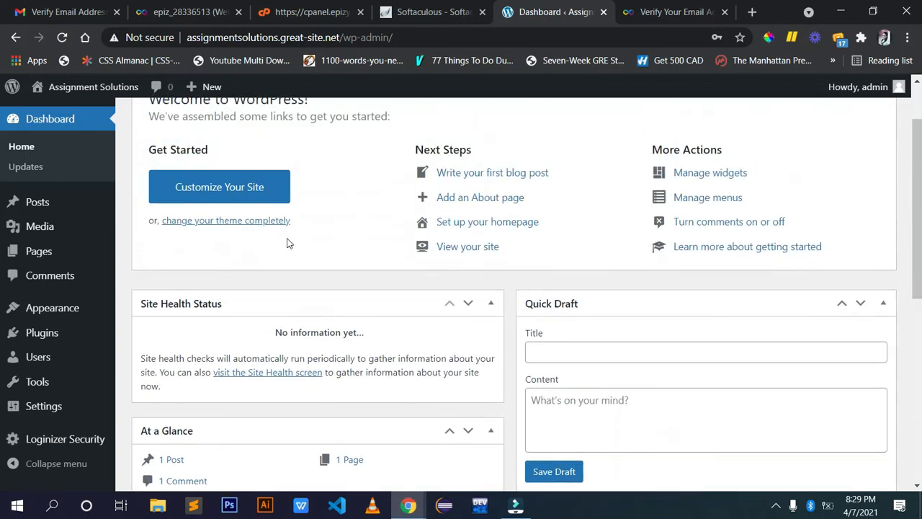
mouse_move(70, 307)
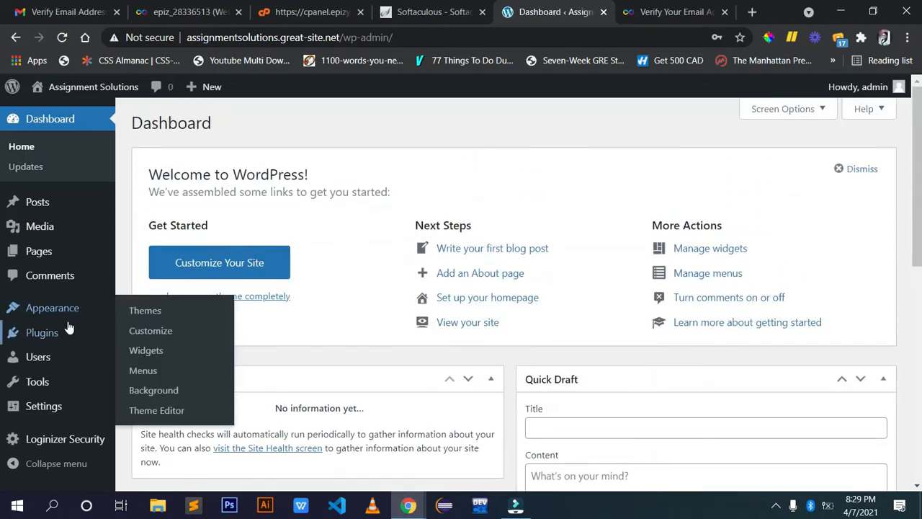
click(142, 316)
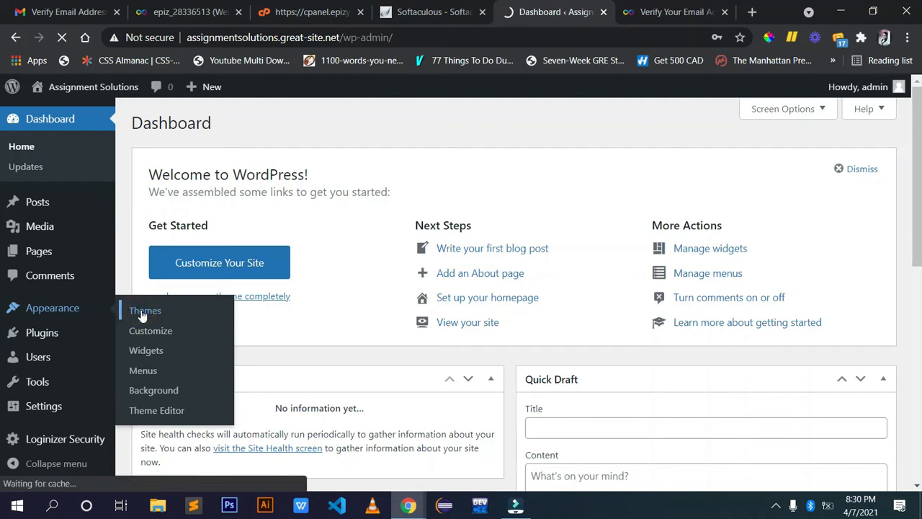
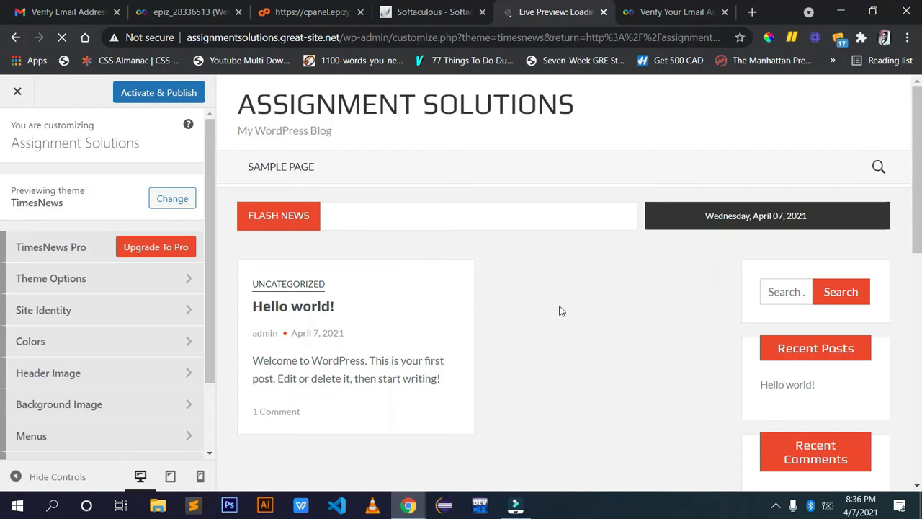
scroll(561, 310, down, 3)
scroll(561, 309, down, 6)
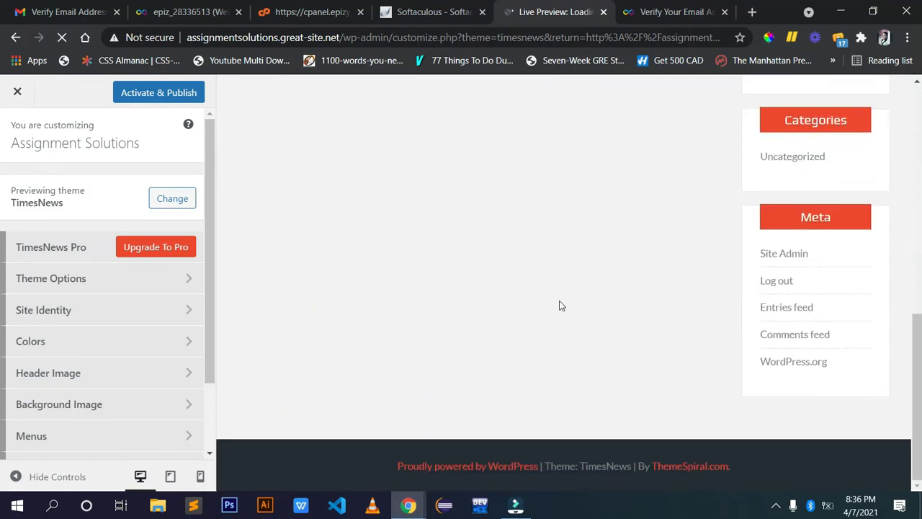
scroll(562, 306, up, 9)
scroll(562, 307, down, 2)
scroll(561, 305, down, 6)
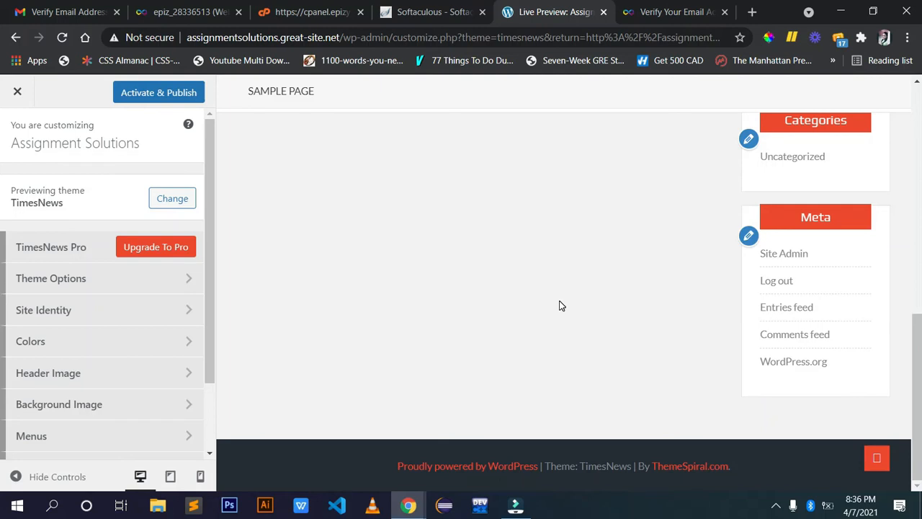
scroll(562, 306, up, 2)
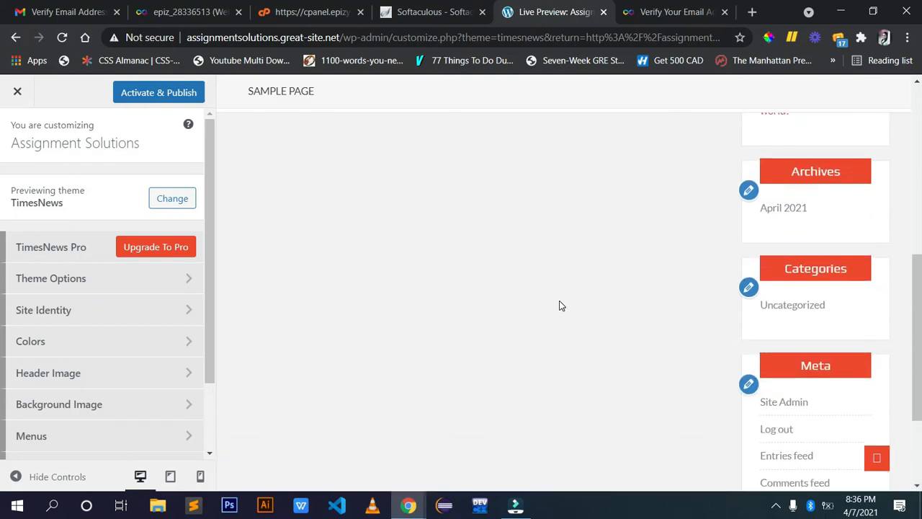
scroll(561, 306, down, 2)
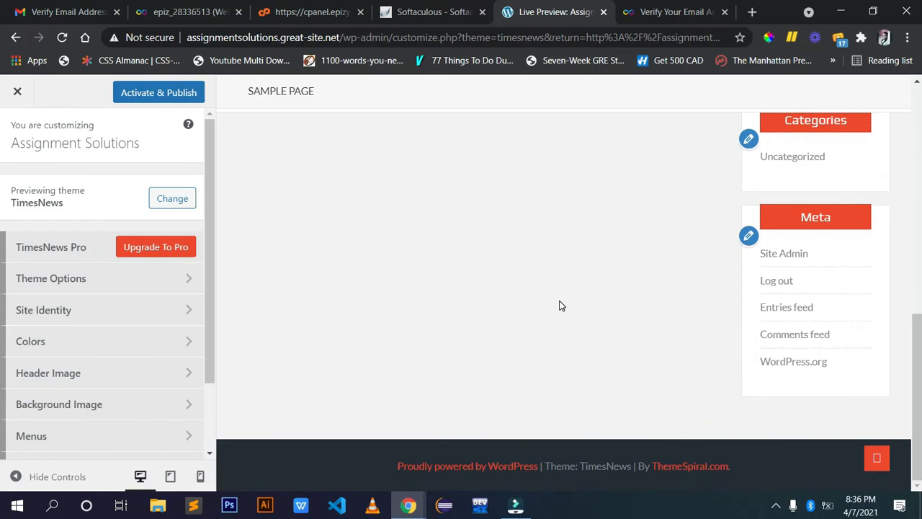
scroll(561, 306, up, 3)
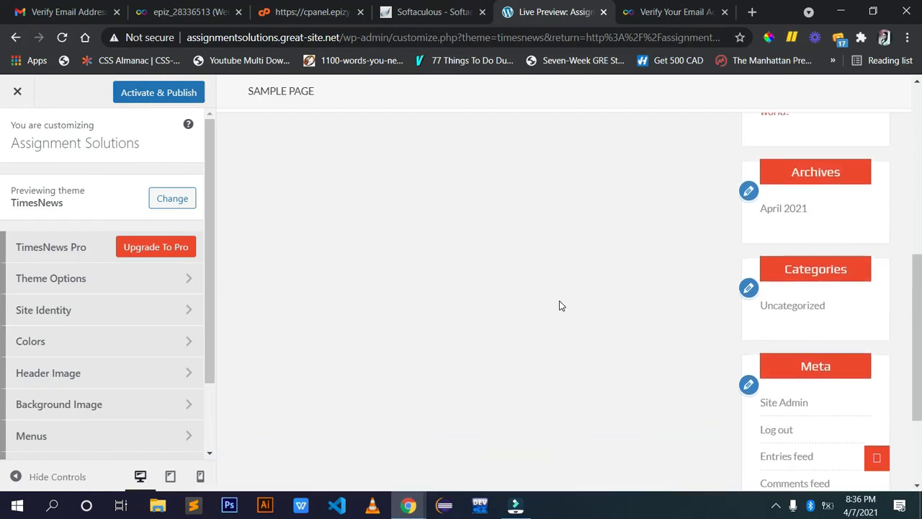
scroll(561, 306, up, 3)
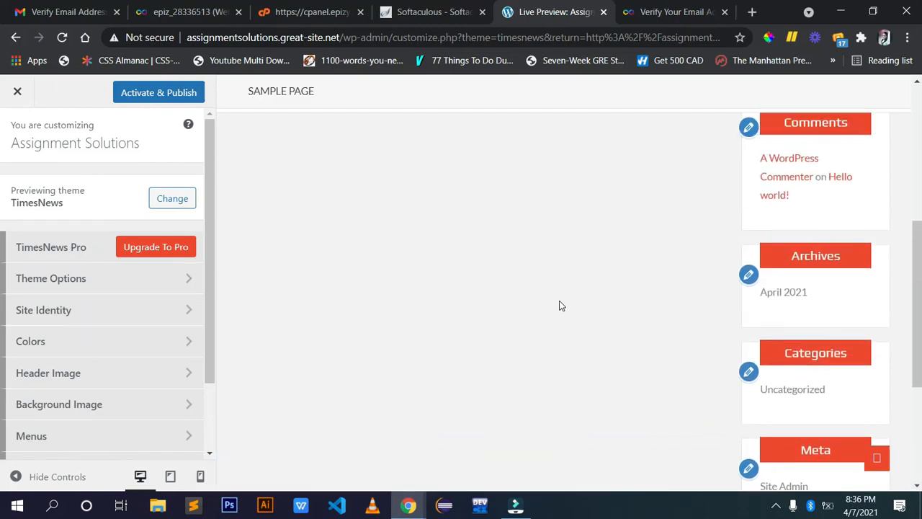
scroll(561, 306, up, 3)
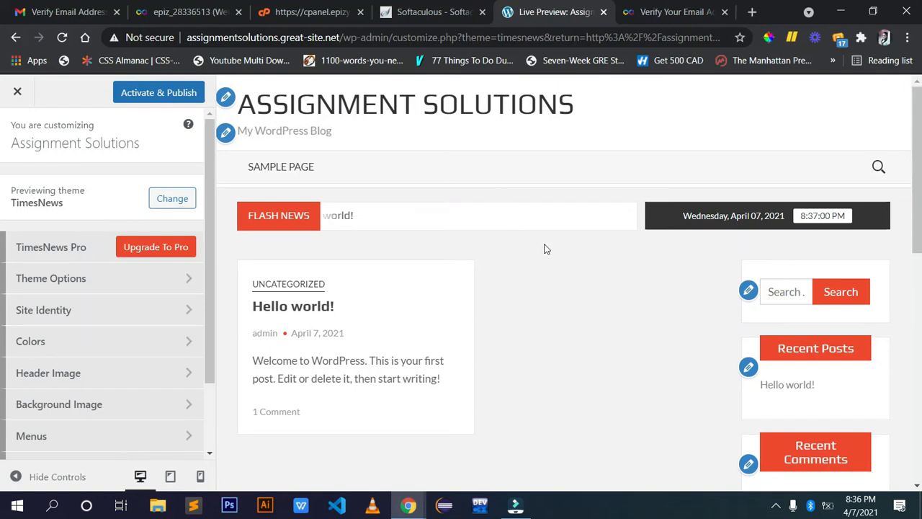
scroll(545, 248, down, 1)
scroll(546, 248, up, 1)
scroll(437, 174, down, 1)
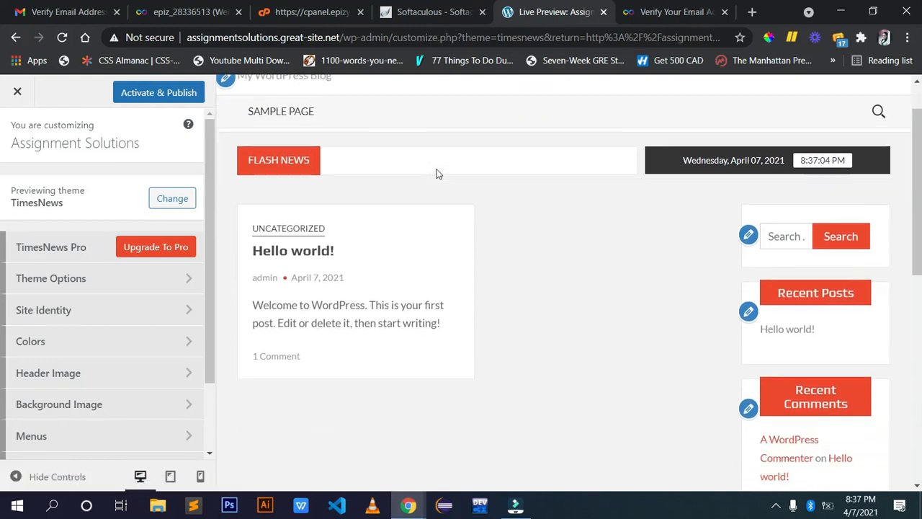
scroll(436, 172, up, 1)
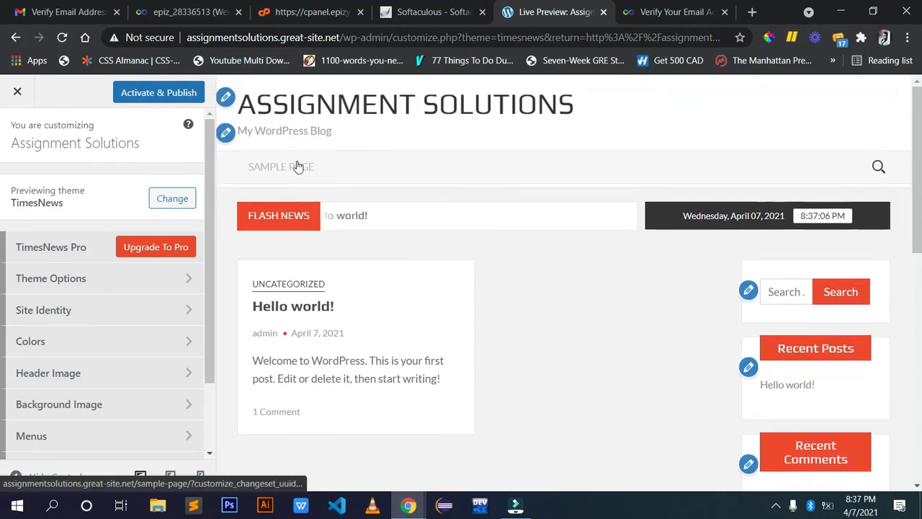
scroll(539, 295, down, 2)
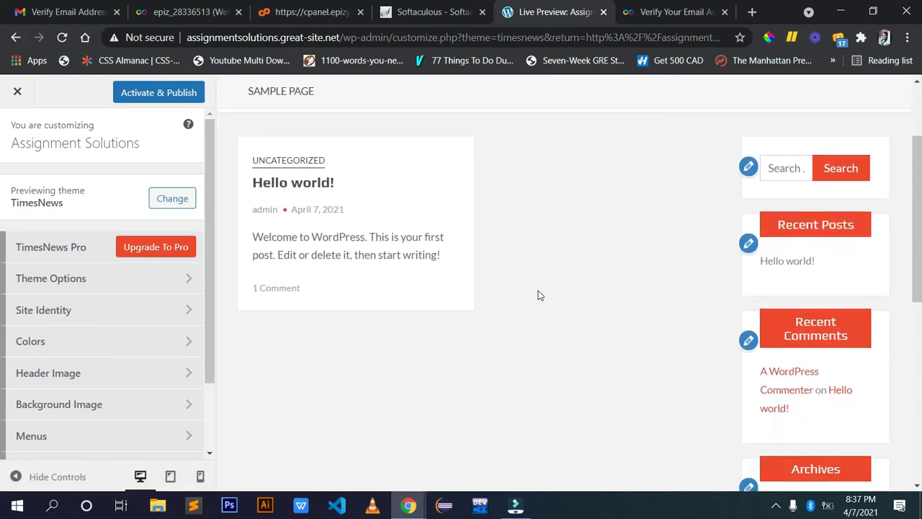
scroll(540, 294, down, 6)
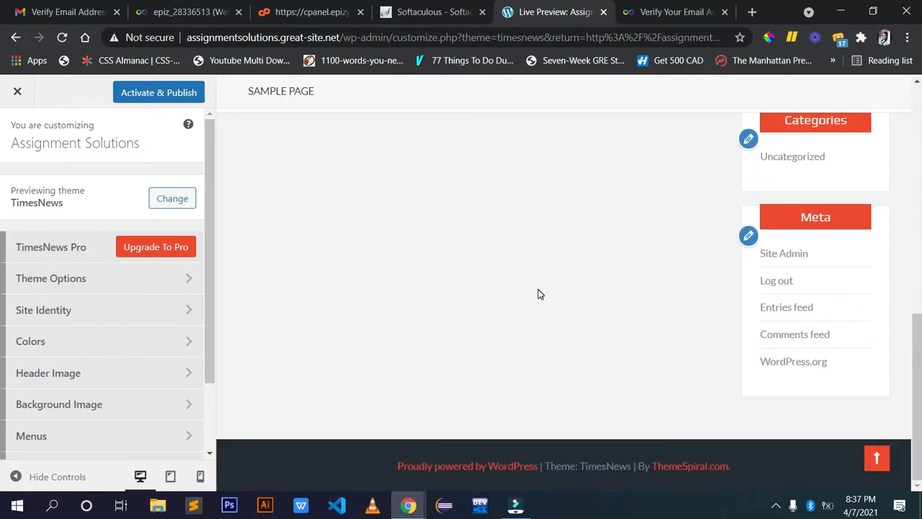
scroll(540, 294, up, 8)
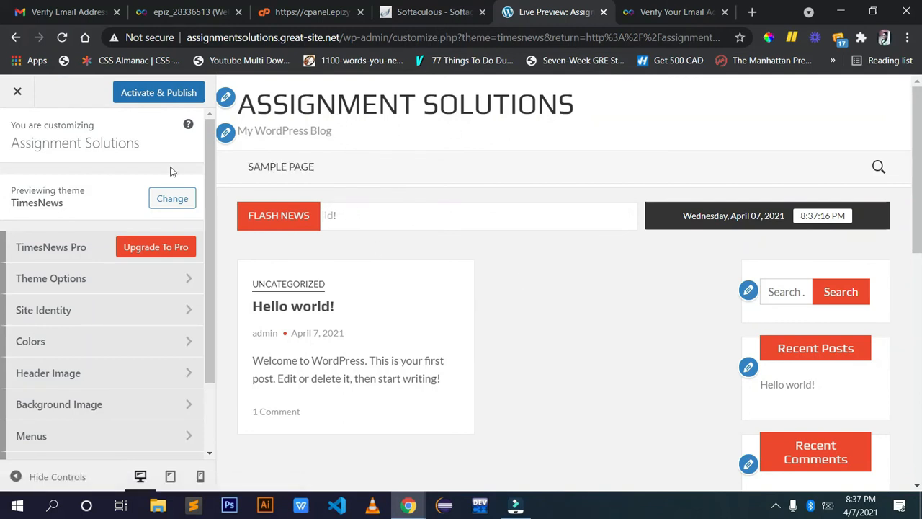
Close the TimesNews preview and browse the Featured themes on the Add Themes page.
click(17, 93)
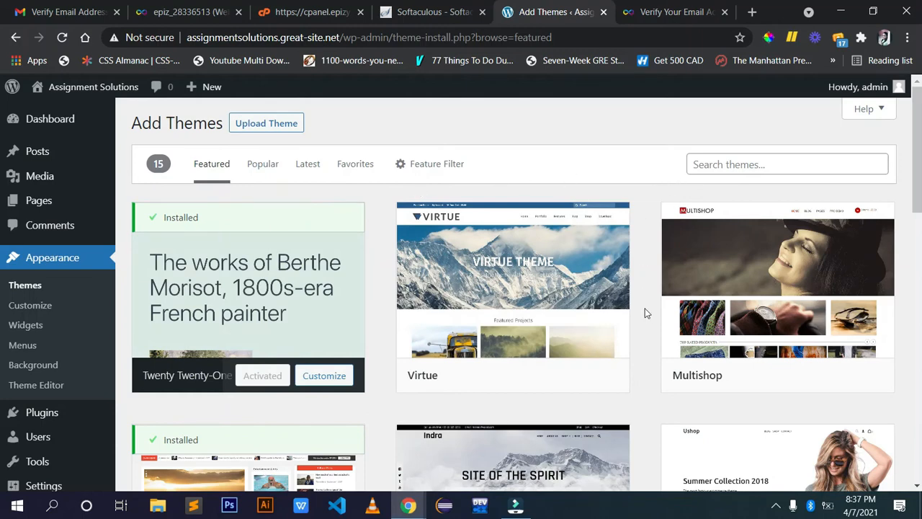
scroll(646, 315, down, 2)
scroll(646, 315, down, 4)
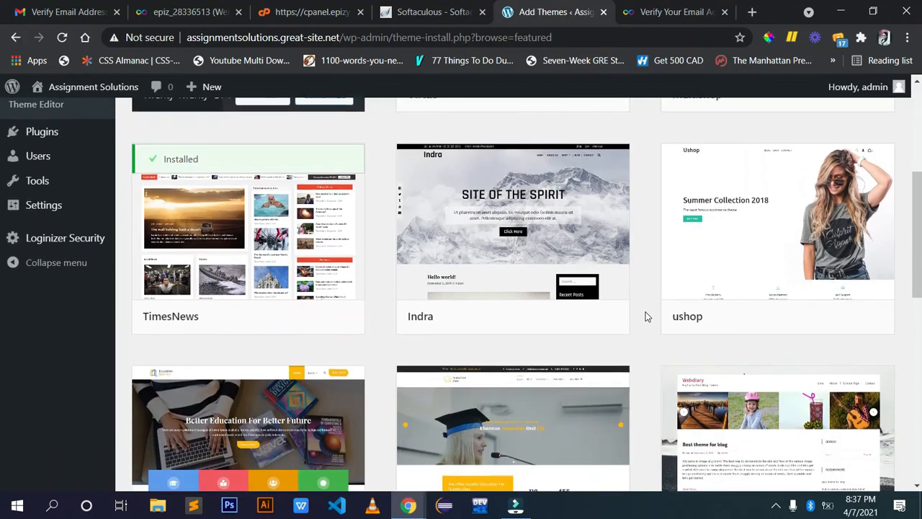
scroll(646, 315, down, 5)
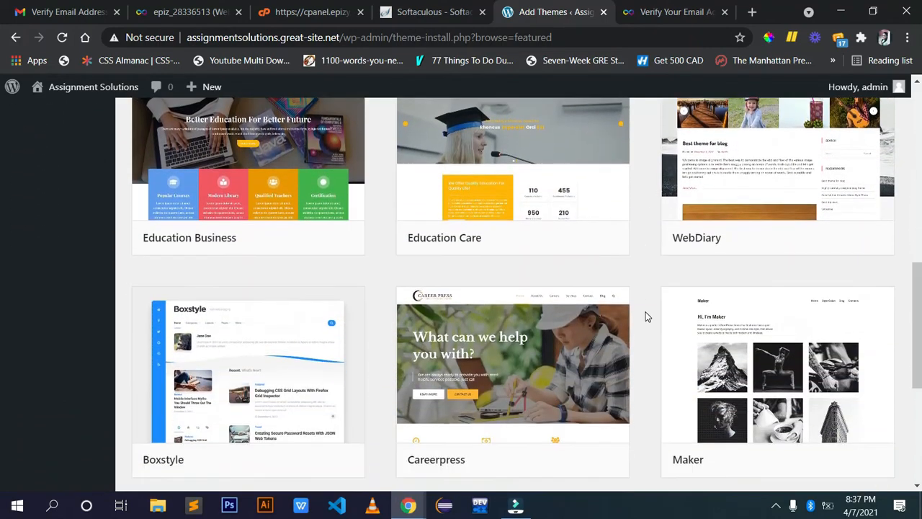
scroll(646, 315, down, 1)
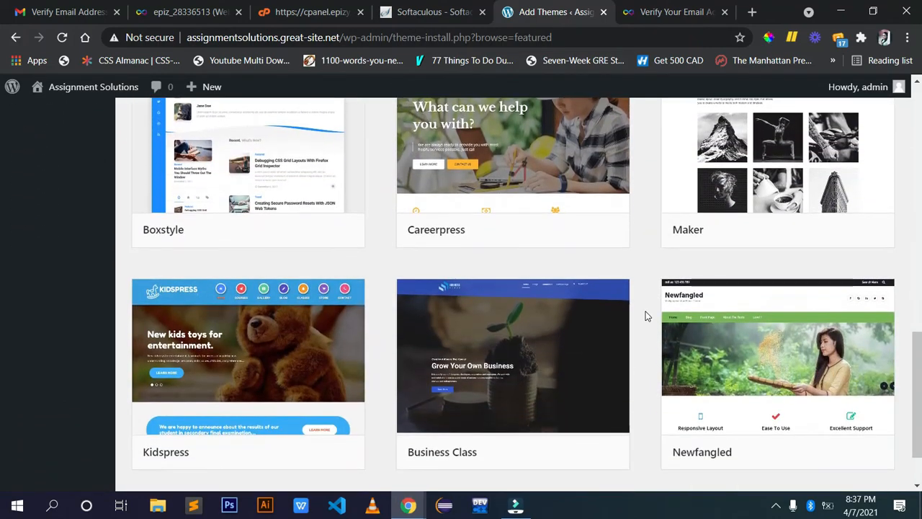
scroll(646, 315, up, 2)
scroll(646, 316, up, 8)
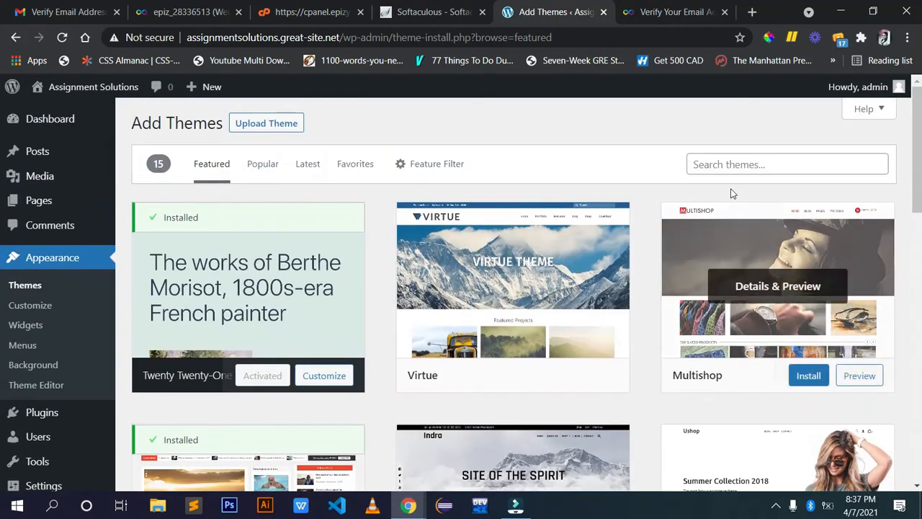
Search the theme library for 'Astra' and install the Astra theme.
click(762, 164)
text(A)
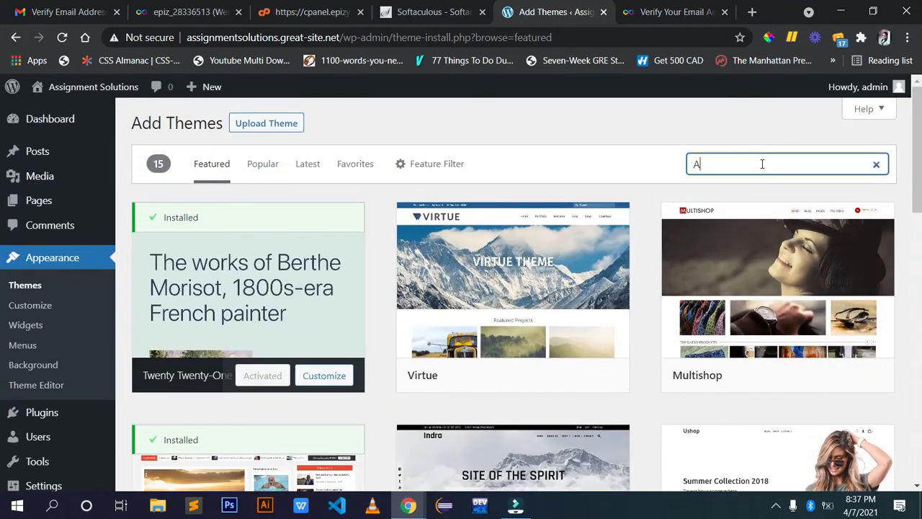
text(str)
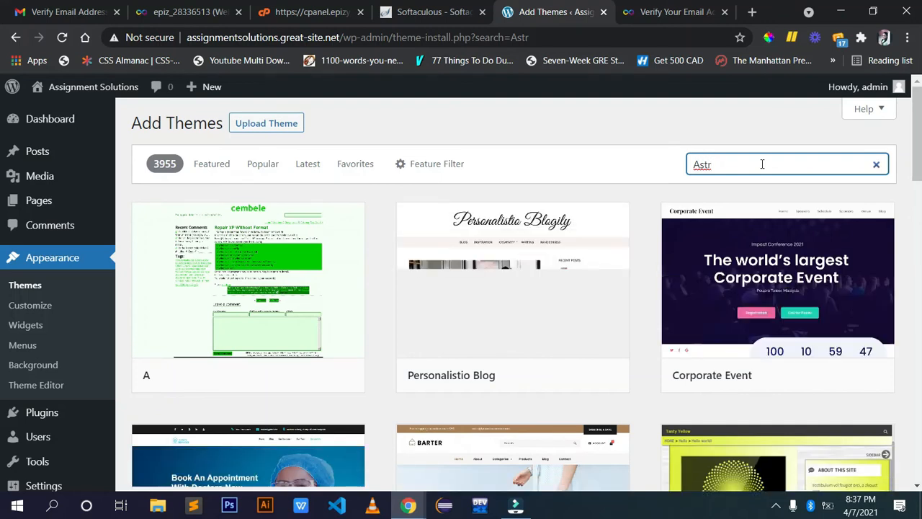
text(a)
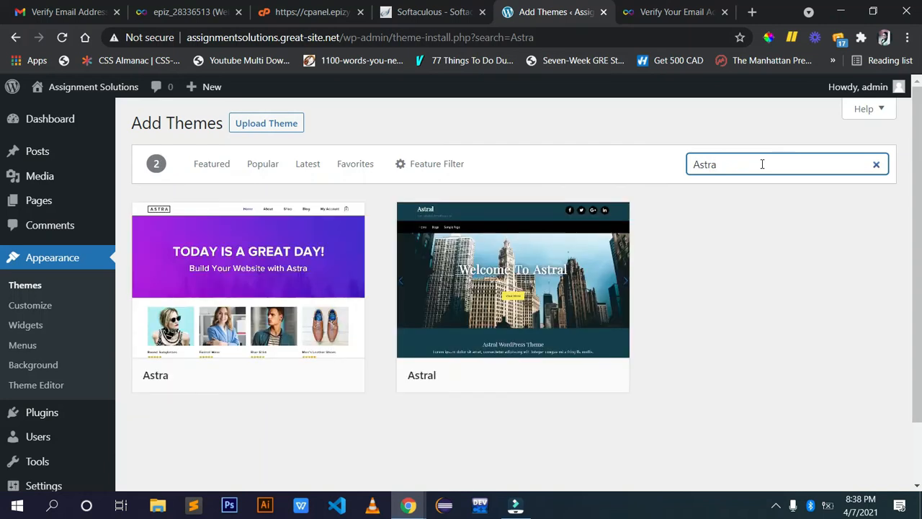
mouse_move(285, 317)
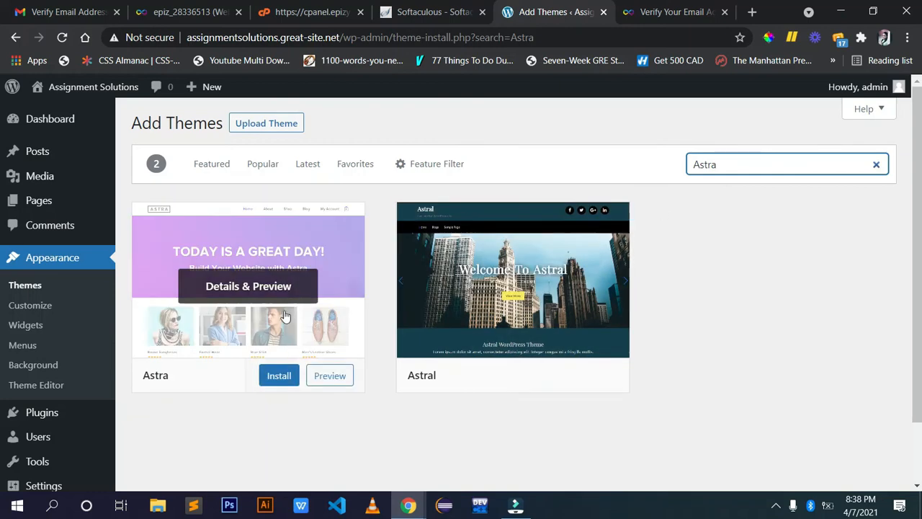
click(283, 376)
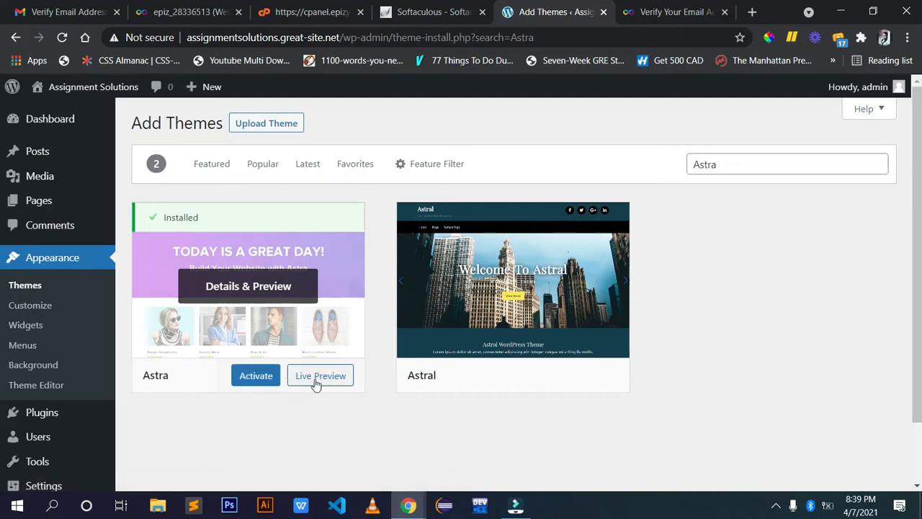
click(264, 381)
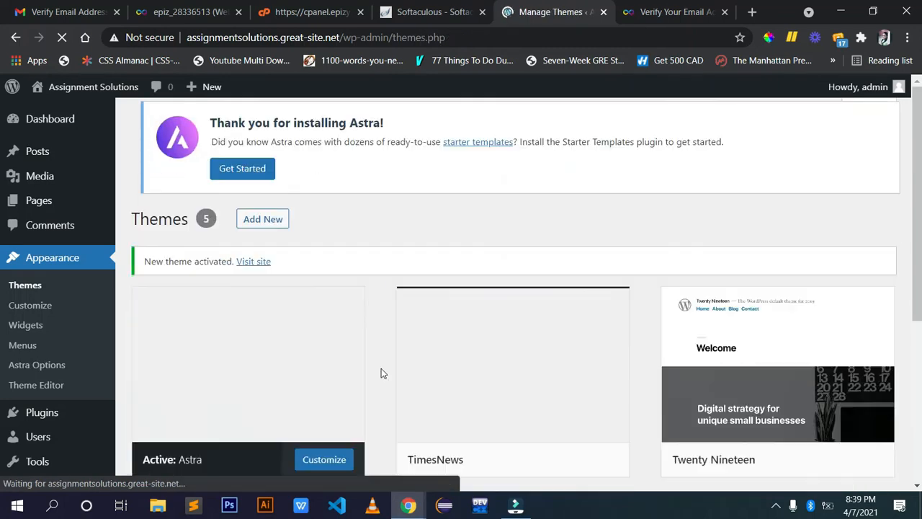
scroll(379, 339, down, 2)
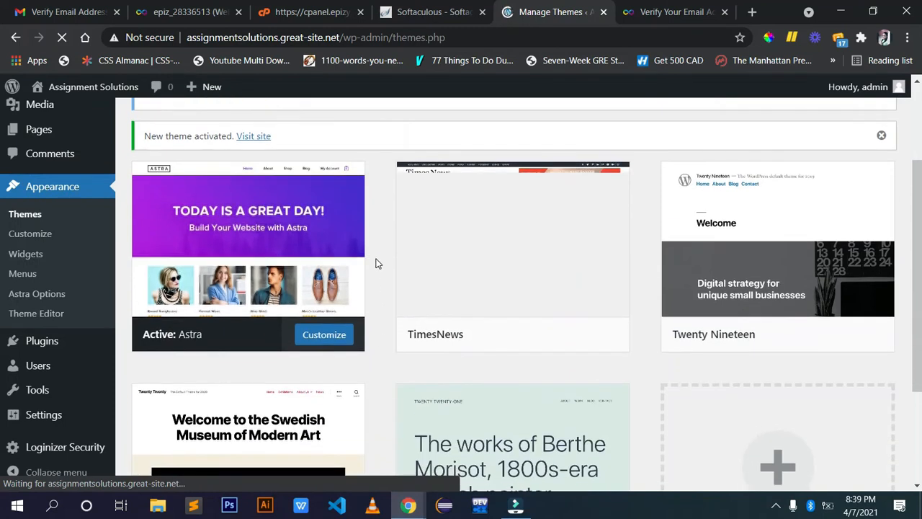
click(324, 336)
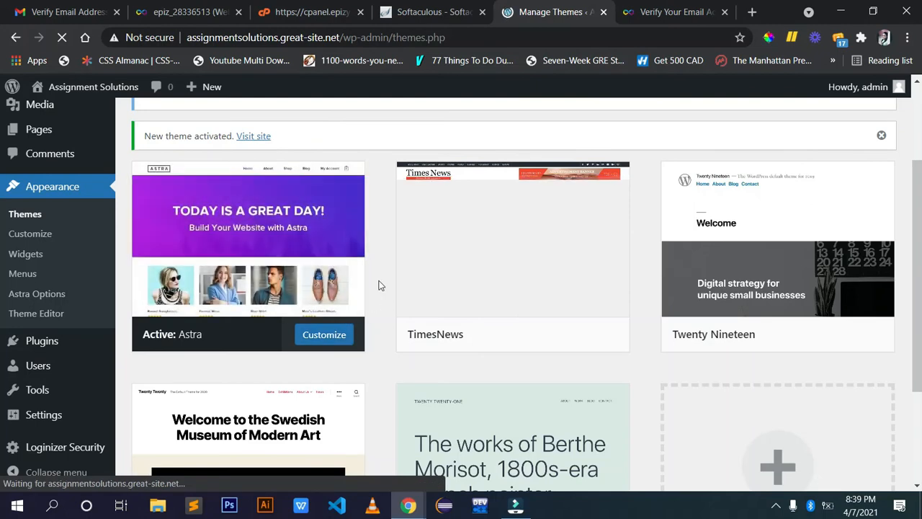
scroll(372, 211, up, 3)
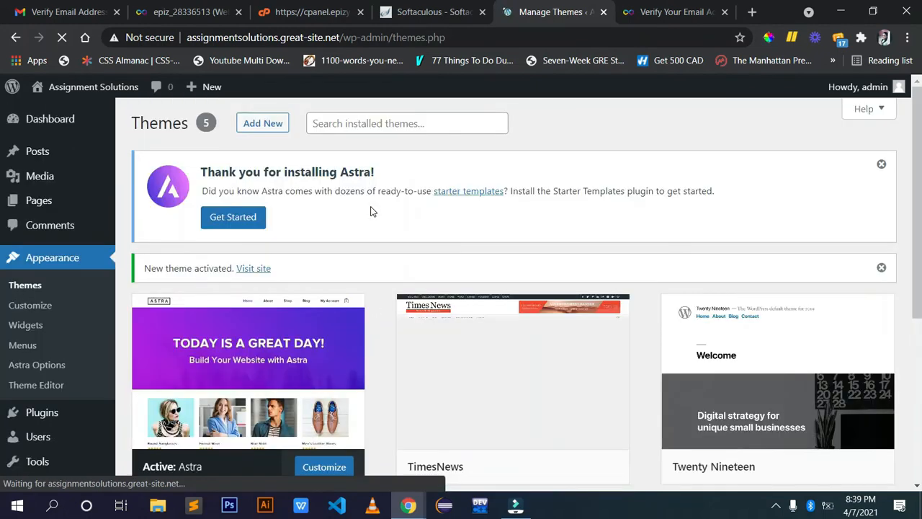
scroll(372, 211, down, 3)
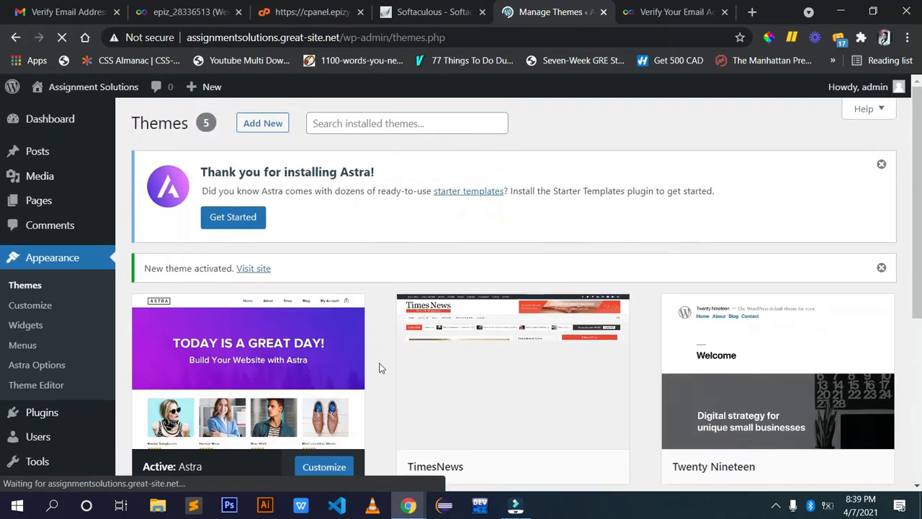
scroll(382, 368, down, 2)
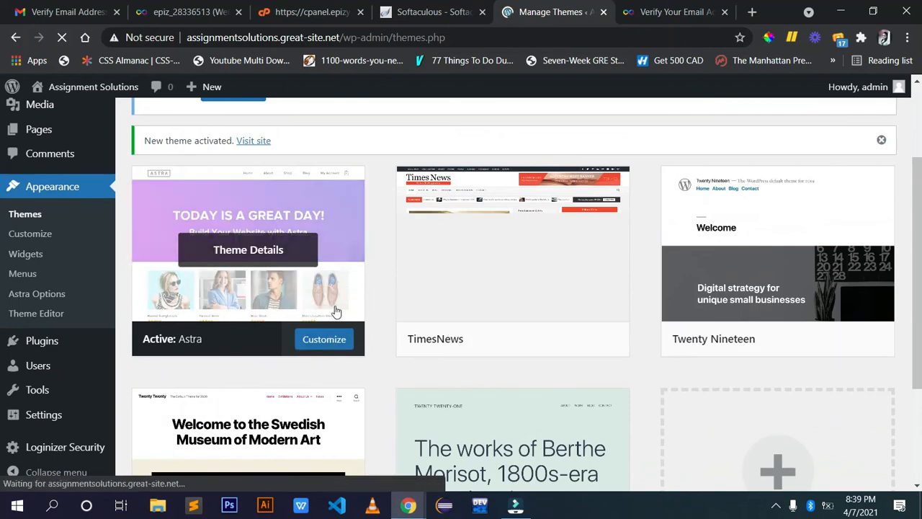
scroll(394, 281, up, 2)
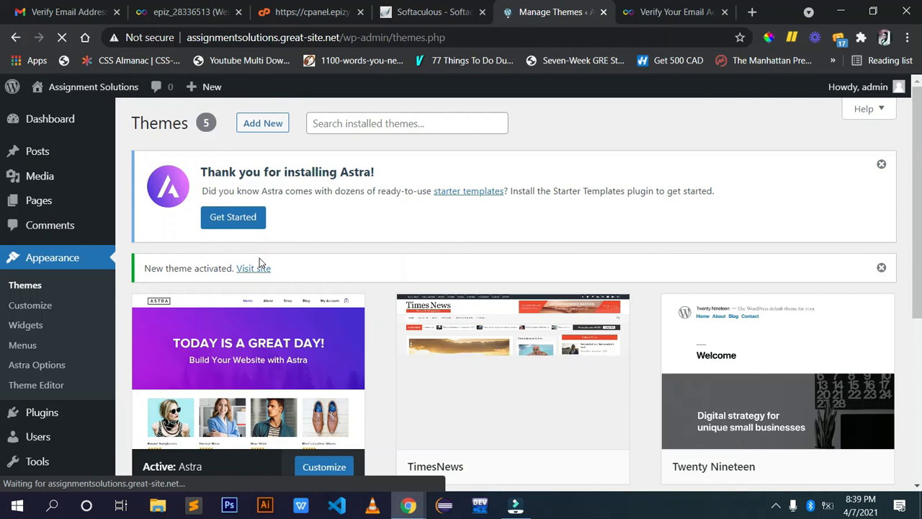
Open Installed Plugins and look through the list of installed plugins.
click(46, 414)
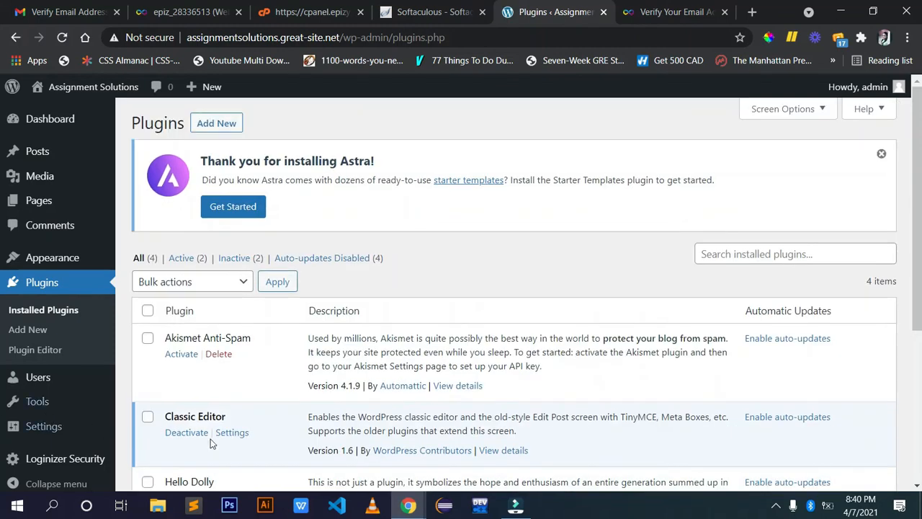
scroll(603, 390, down, 2)
scroll(604, 390, down, 1)
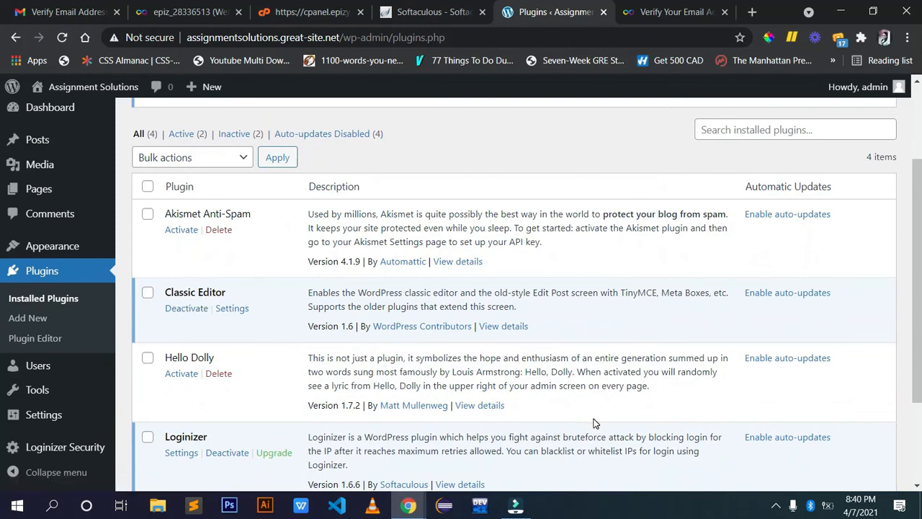
scroll(595, 422, down, 2)
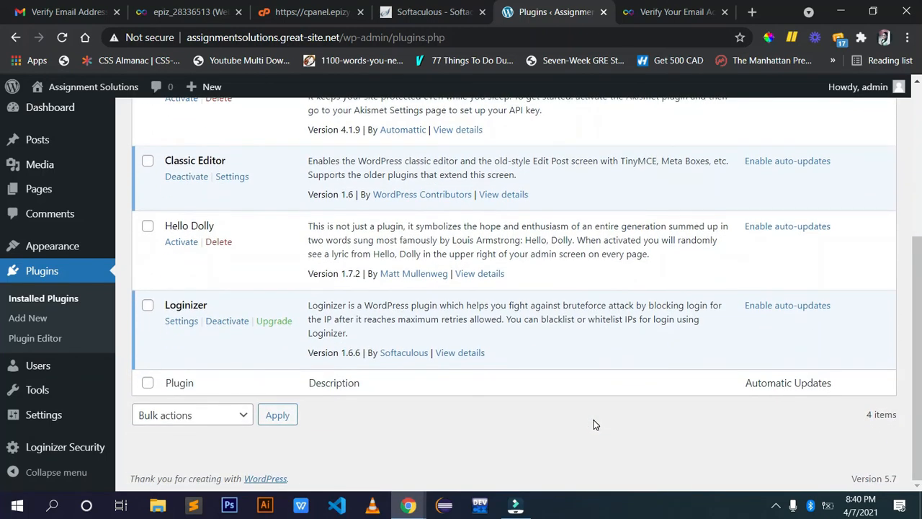
scroll(594, 425, up, 1)
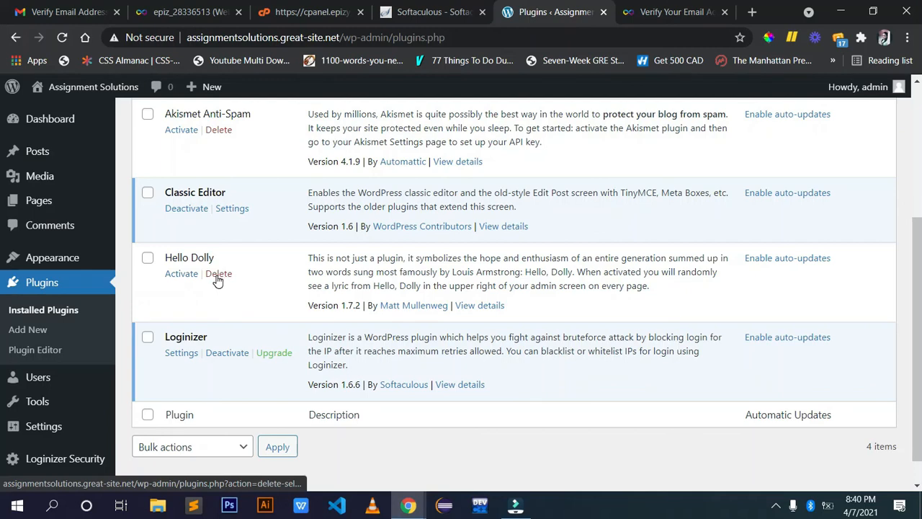
scroll(377, 227, up, 3)
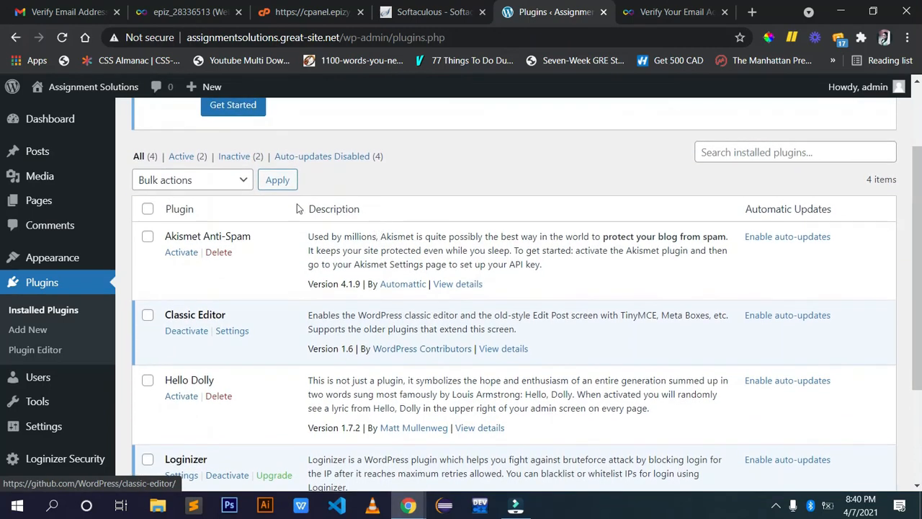
scroll(408, 277, up, 2)
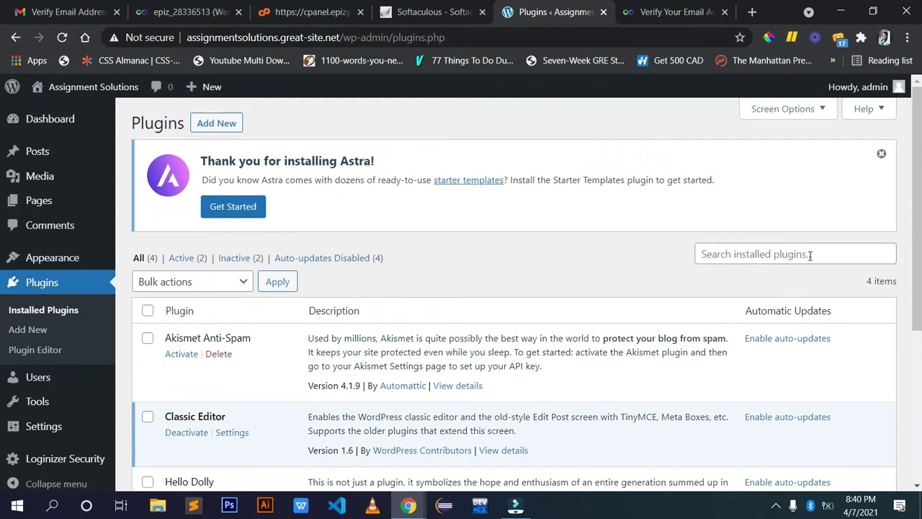
Search the installed plugins for 'start', then trim the search term back to 'st'.
click(810, 255)
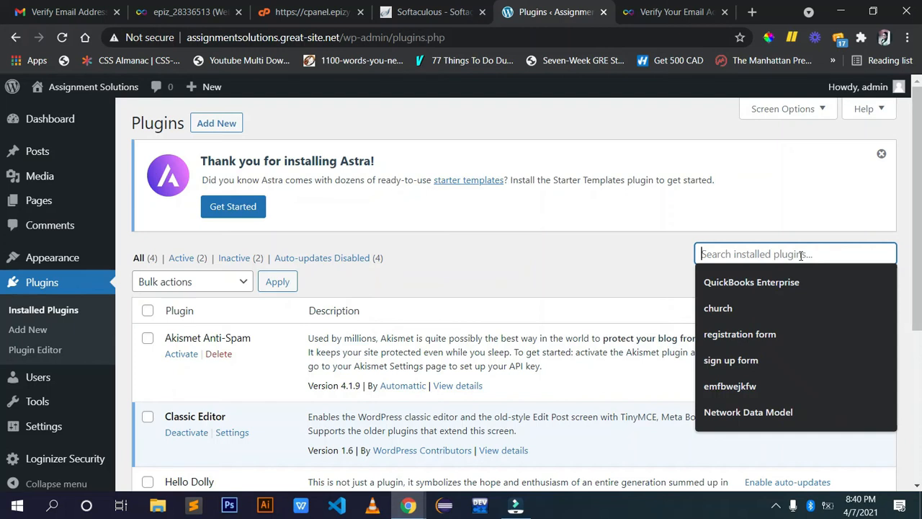
text(s)
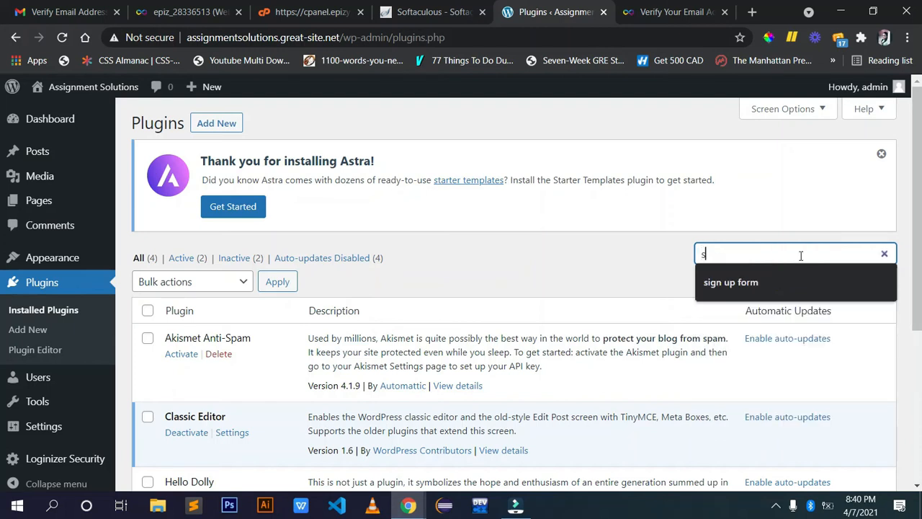
text(t)
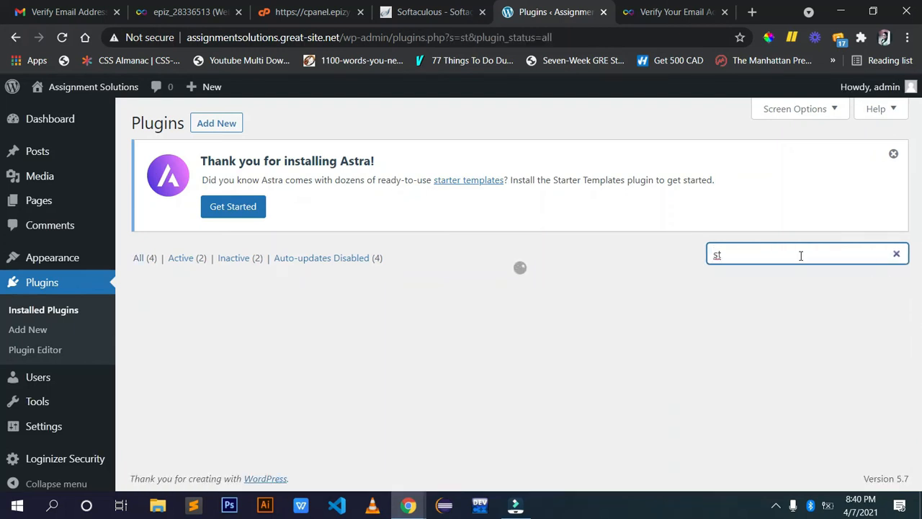
text(art)
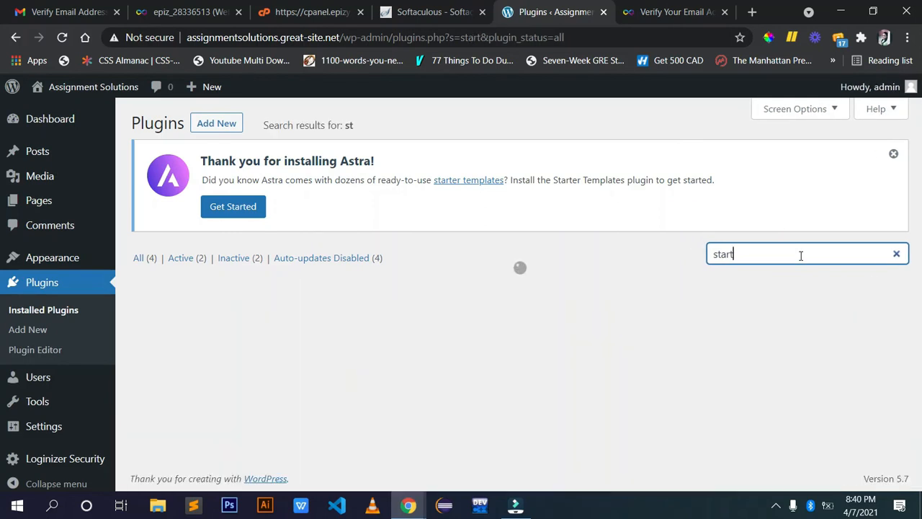
key(BackSpace)
key(BackSpace)
key(BackSpace)
key(BackSpace)
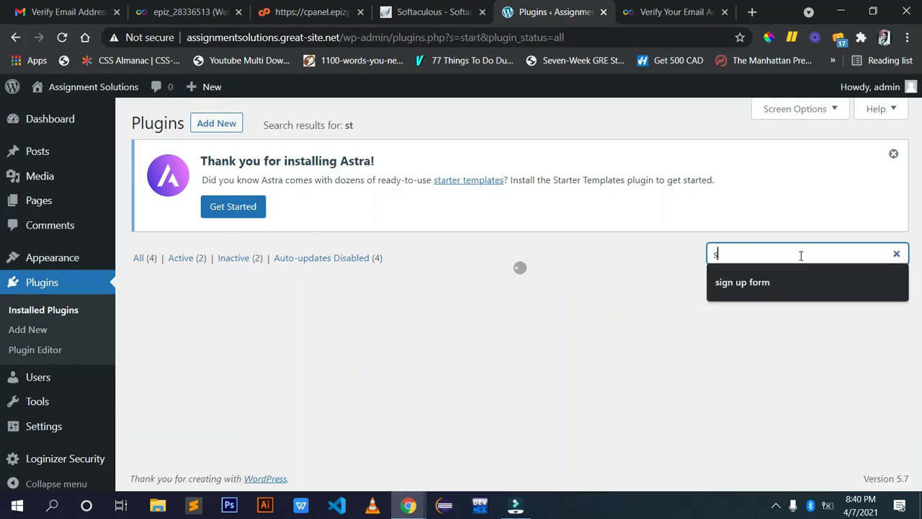
key(BackSpace)
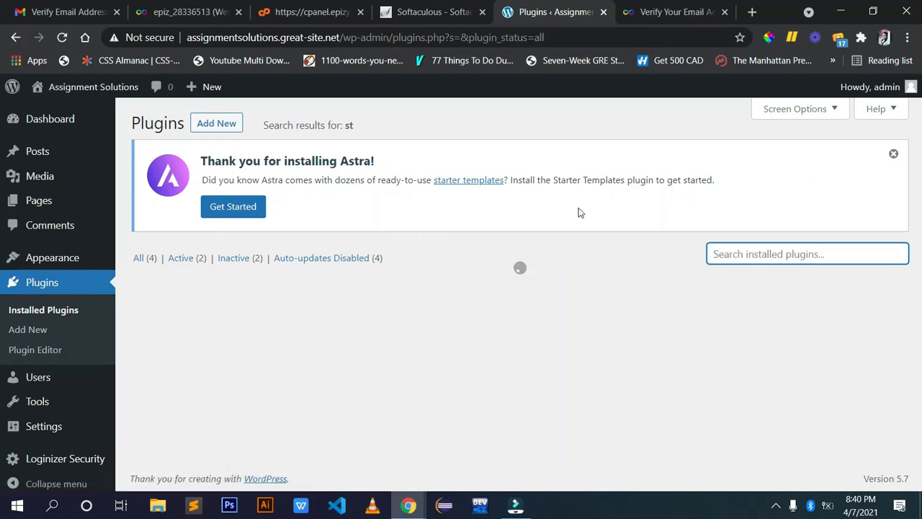
On the Add Plugins page, search the plugin directory for 'starter templates'.
click(204, 125)
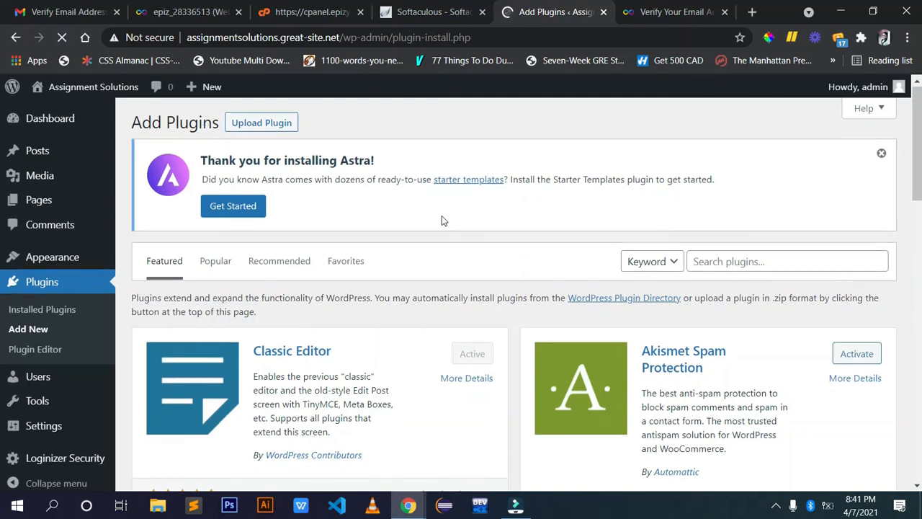
scroll(442, 215, down, 2)
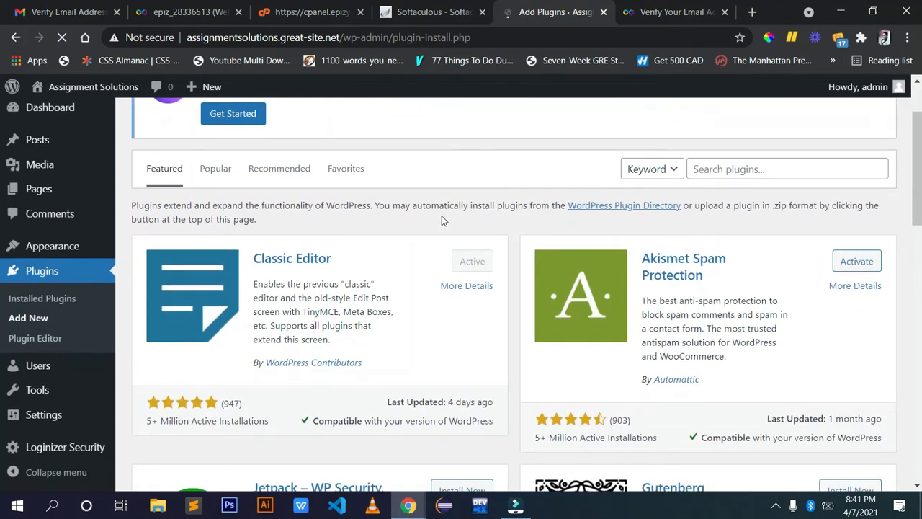
click(753, 171)
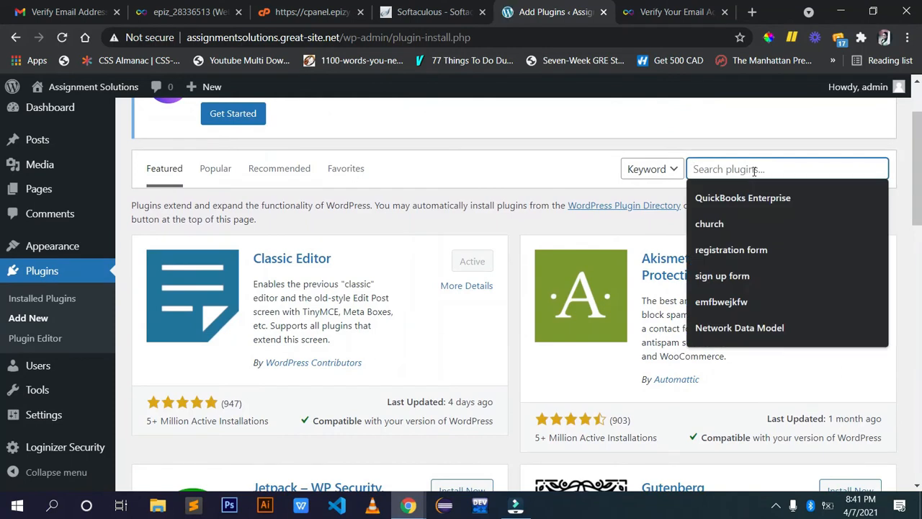
text(st)
key(BackSpace)
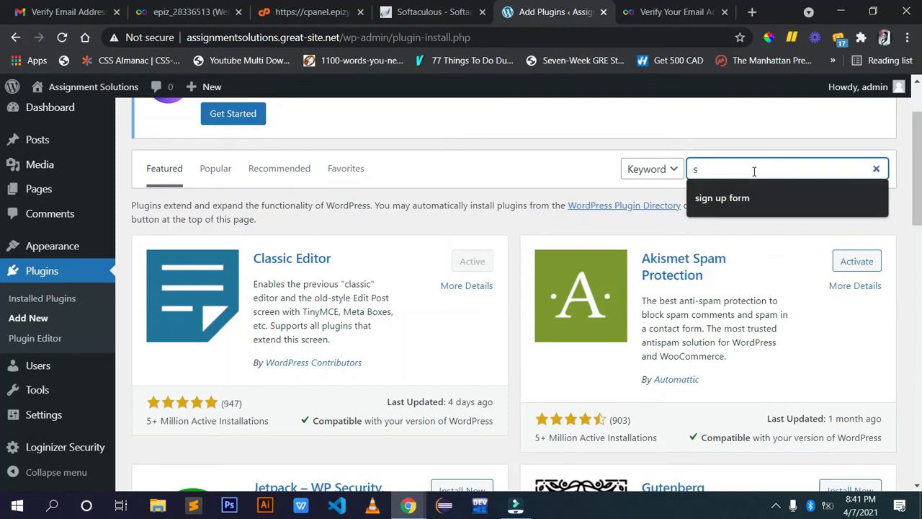
text(tar)
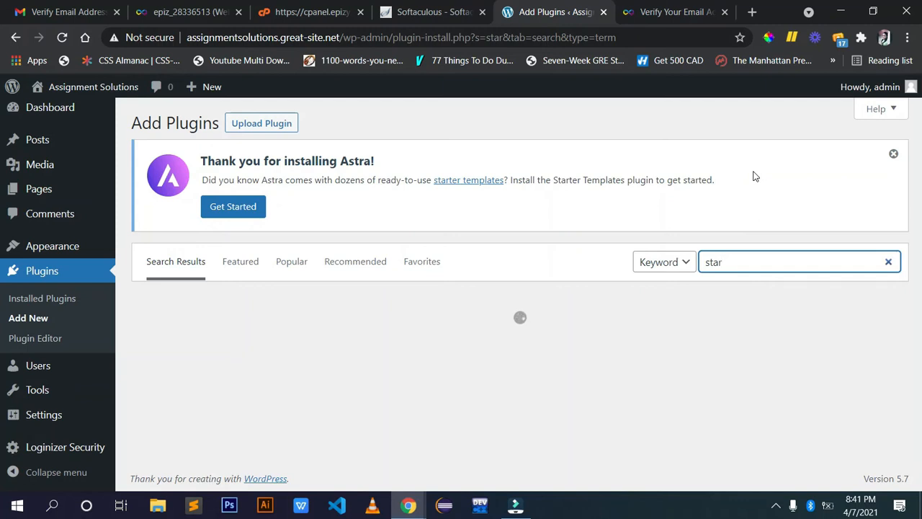
text(ter)
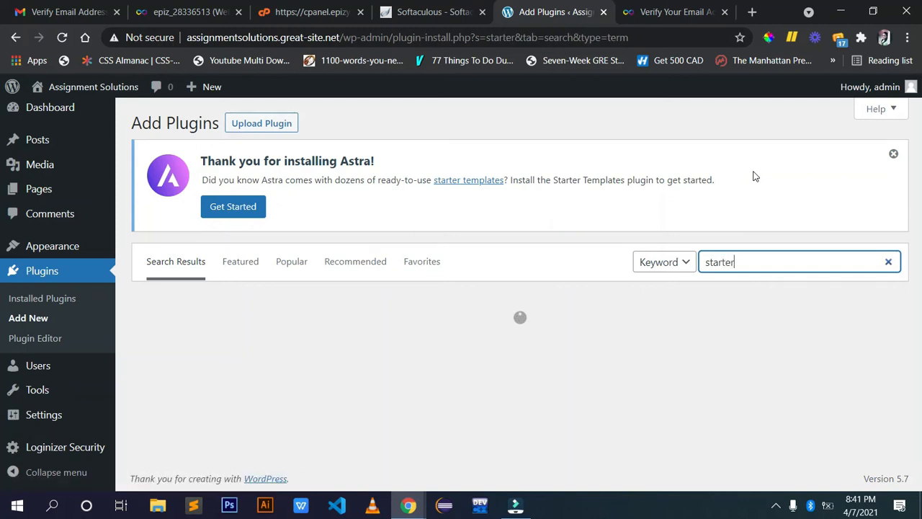
text( templa)
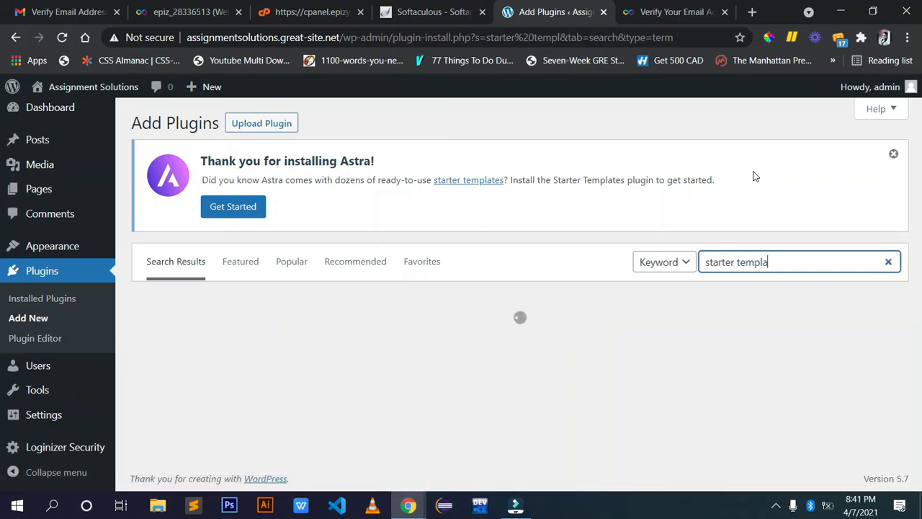
text(tes)
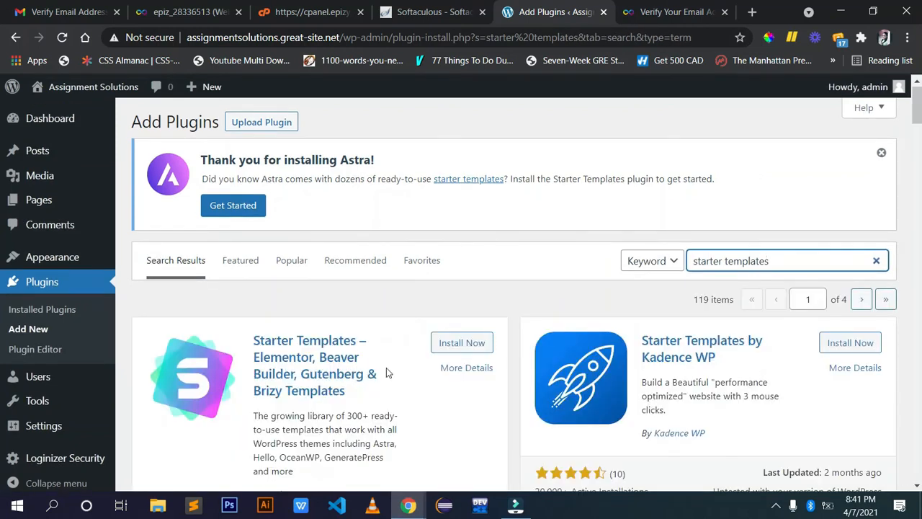
Install the Starter Templates – Elementor, Beaver Builder, Gutenberg & Brizy plugin.
click(466, 349)
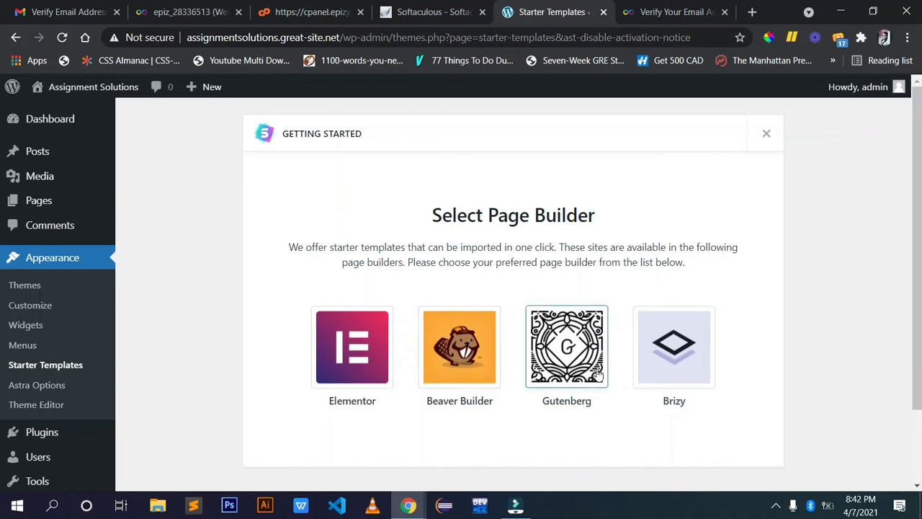
Choose Elementor as the page builder, then expand the template category filter.
click(357, 366)
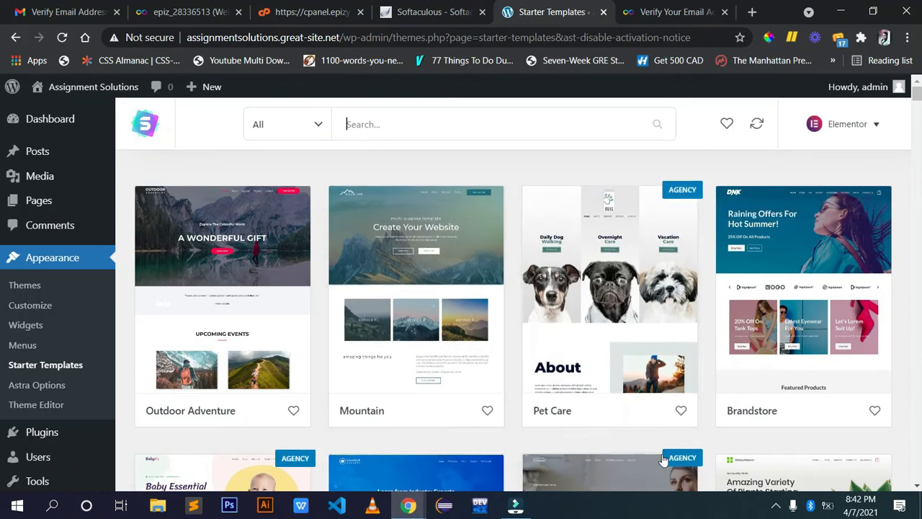
scroll(662, 460, down, 6)
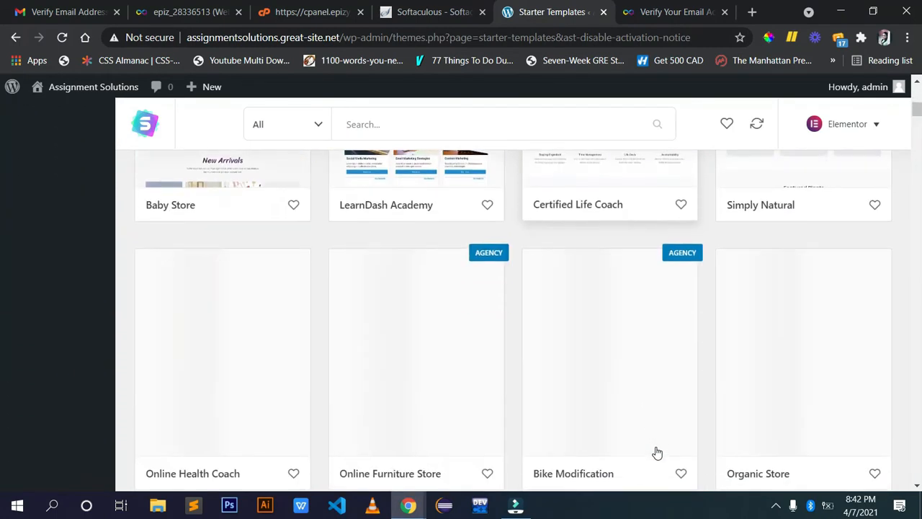
scroll(656, 454, up, 6)
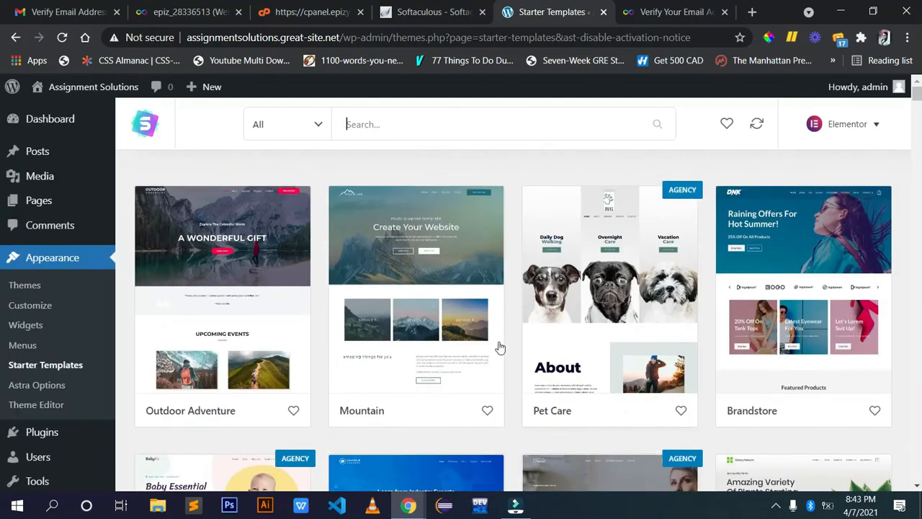
click(317, 126)
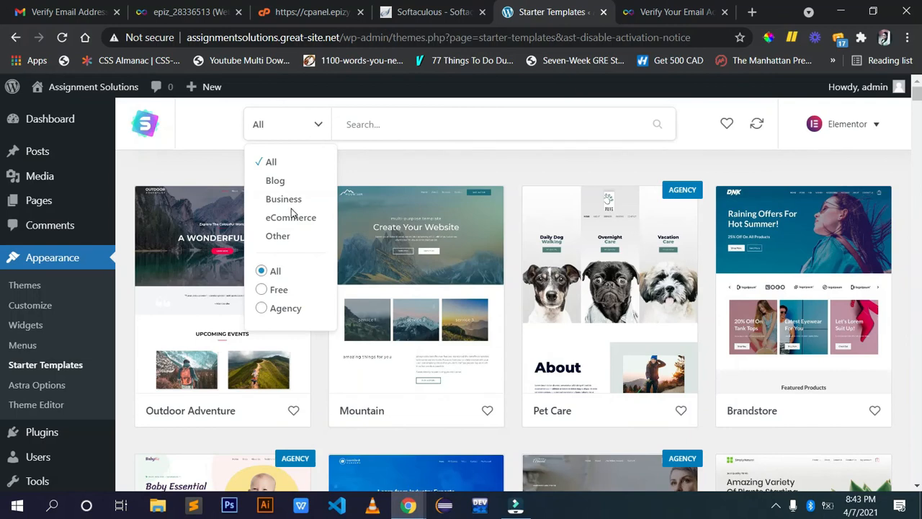
Pick the Free filter and scroll the template gallery down to the Creative Podcaster card.
click(261, 290)
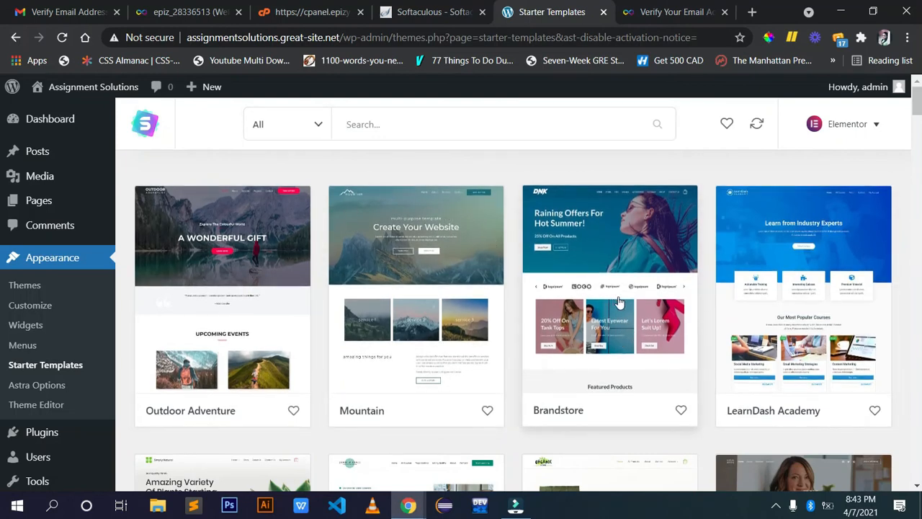
scroll(749, 360, down, 3)
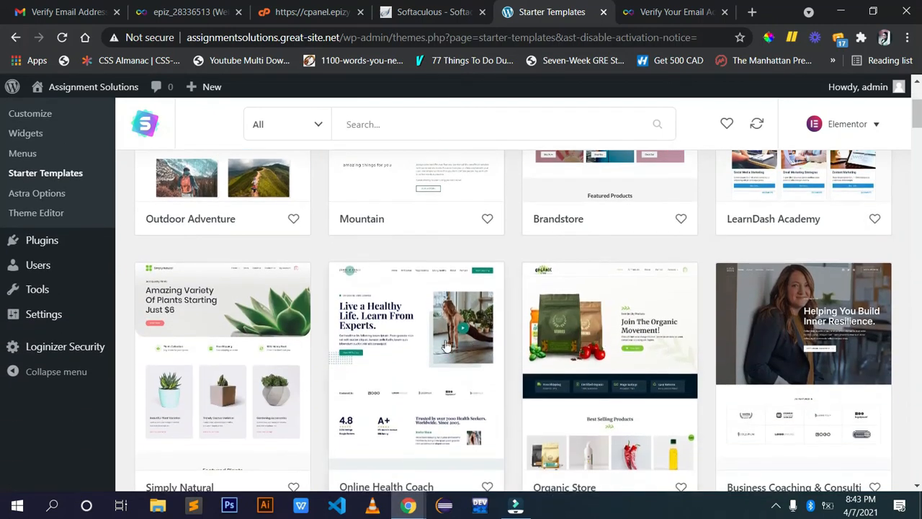
scroll(345, 324, down, 3)
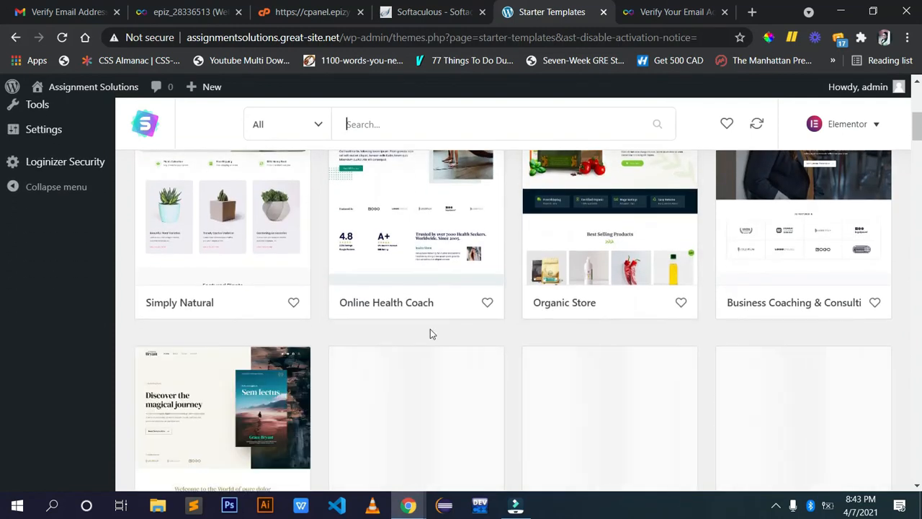
scroll(430, 331, down, 1)
scroll(430, 332, down, 2)
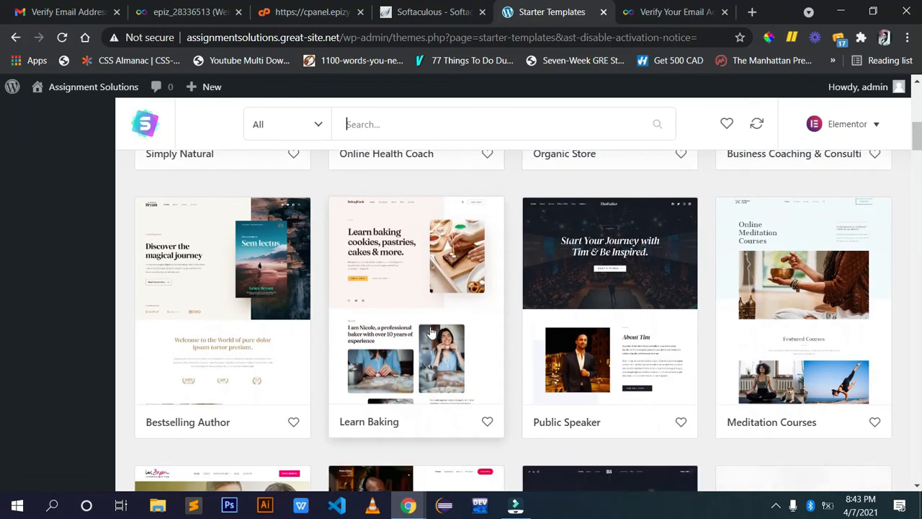
scroll(430, 331, down, 3)
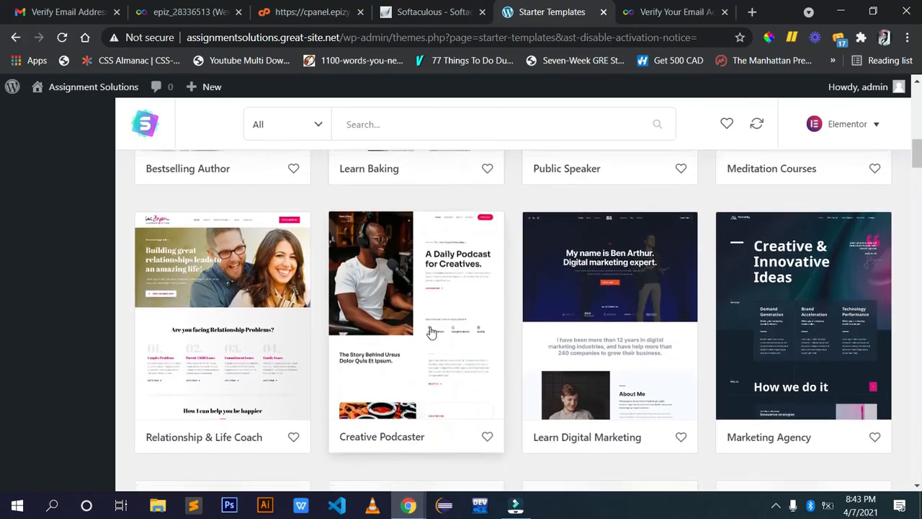
scroll(430, 331, down, 3)
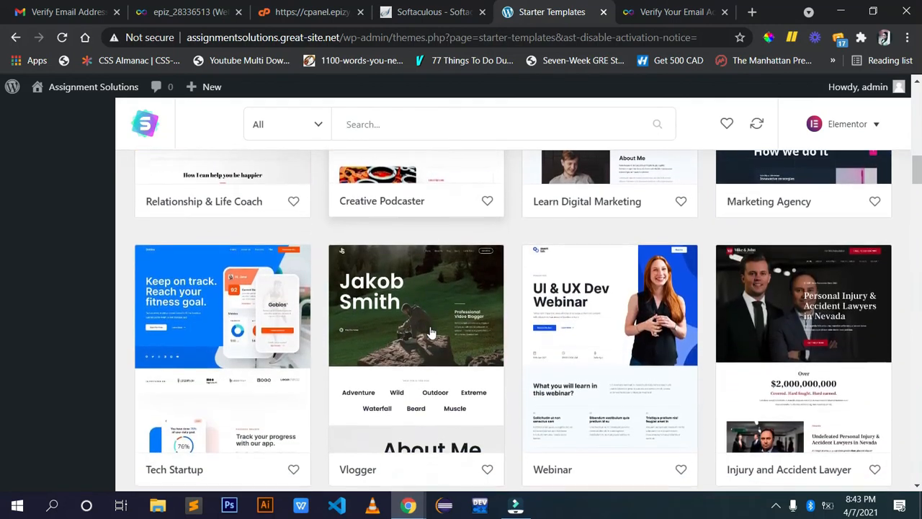
scroll(430, 332, down, 1)
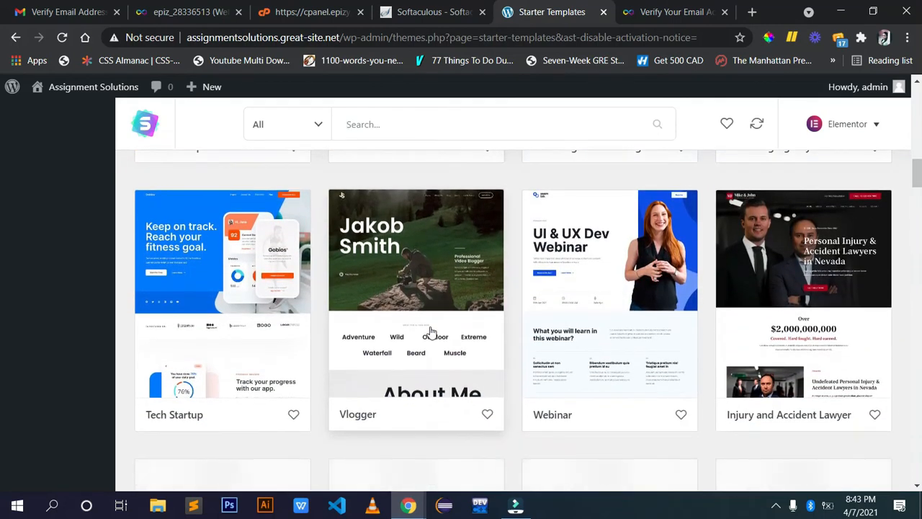
scroll(637, 299, down, 1)
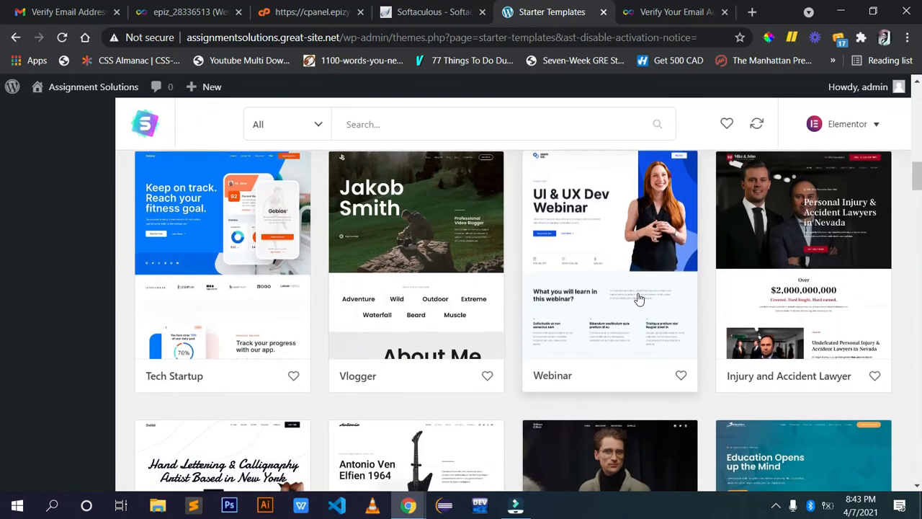
scroll(638, 299, down, 5)
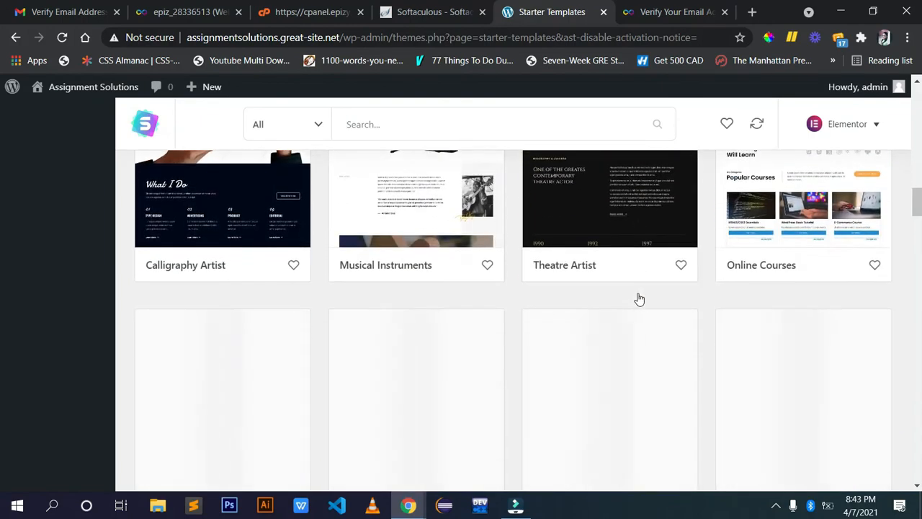
scroll(638, 298, up, 5)
scroll(639, 298, down, 4)
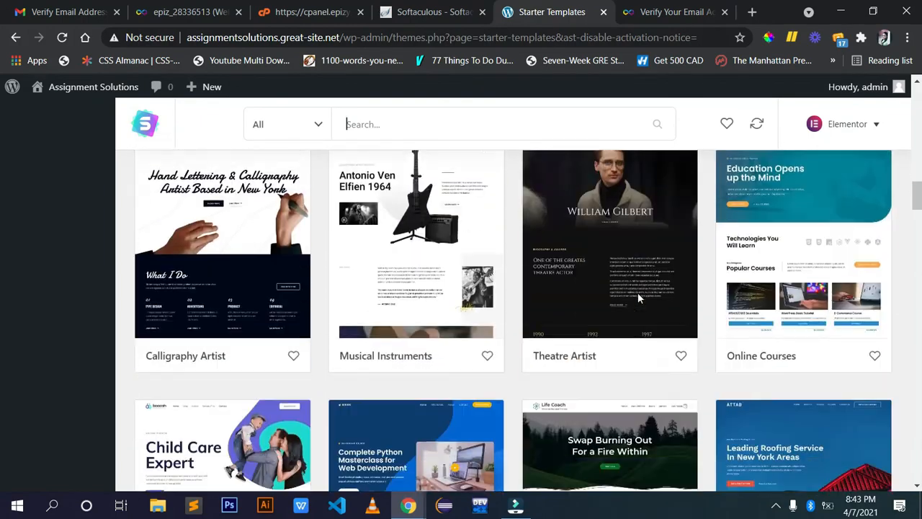
scroll(637, 297, down, 1)
scroll(638, 297, up, 10)
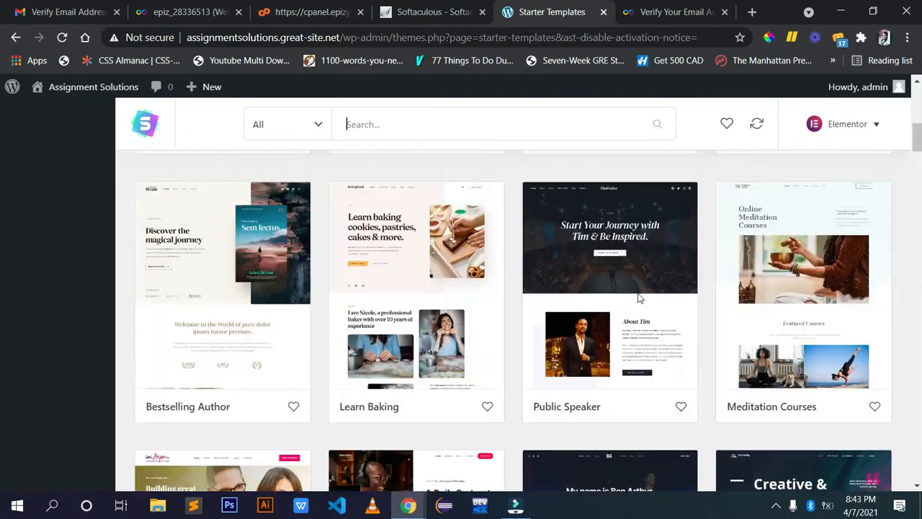
scroll(637, 297, up, 5)
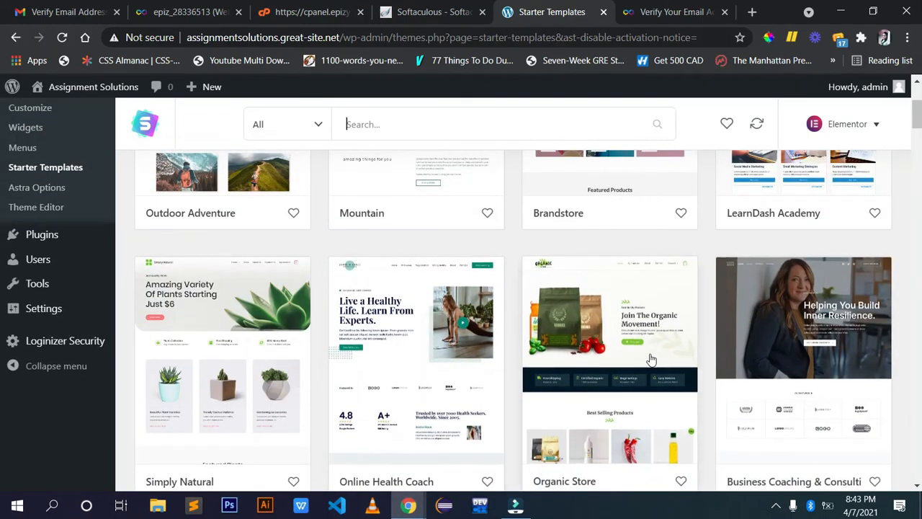
scroll(677, 376, down, 2)
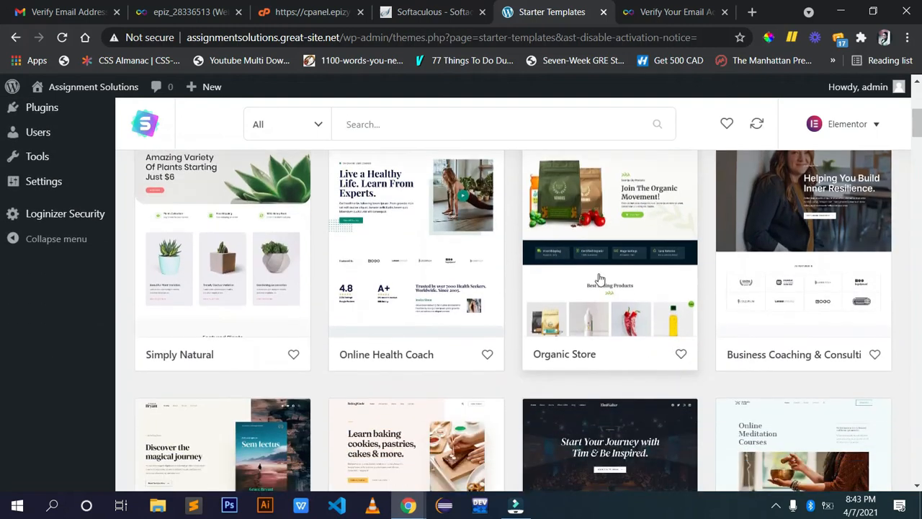
scroll(637, 235, up, 2)
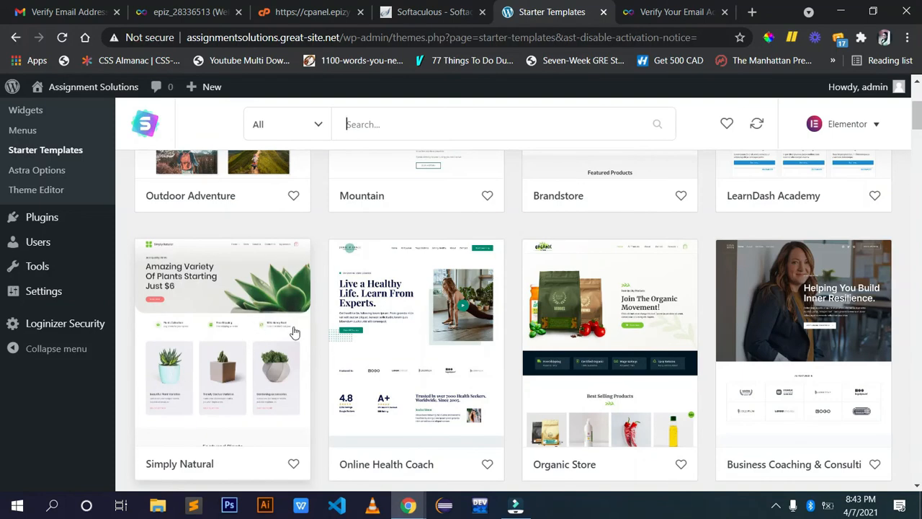
scroll(612, 304, up, 2)
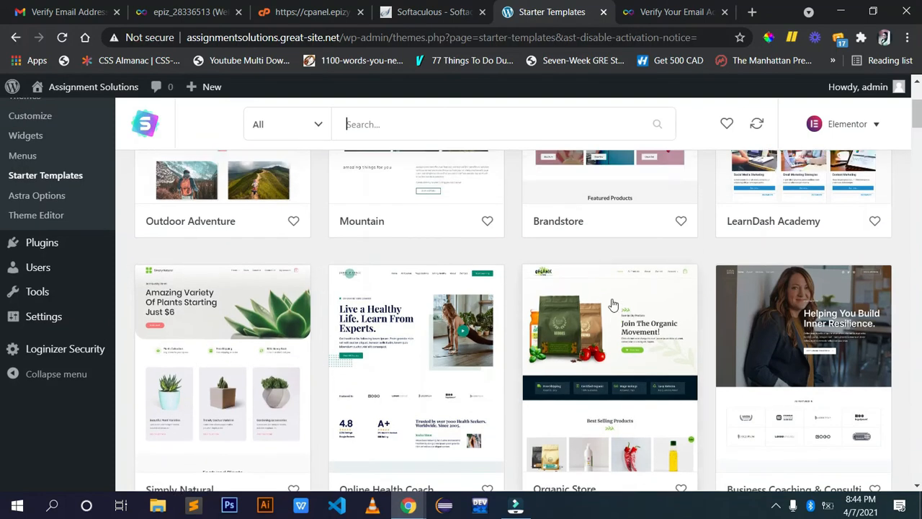
scroll(820, 429, down, 2)
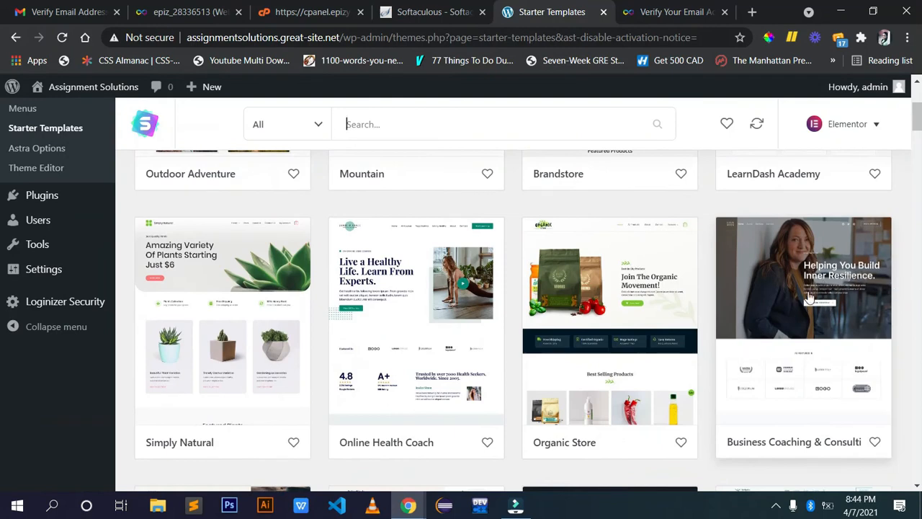
scroll(616, 258, up, 3)
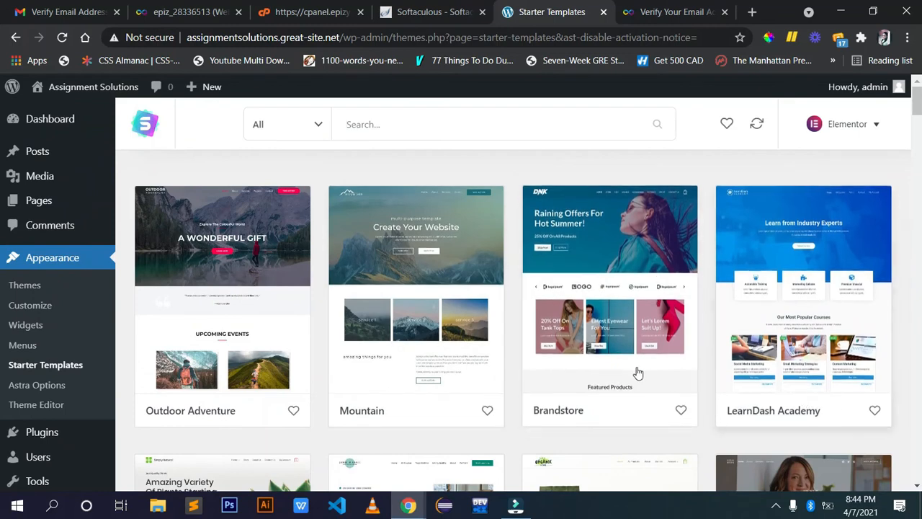
scroll(458, 336, down, 1)
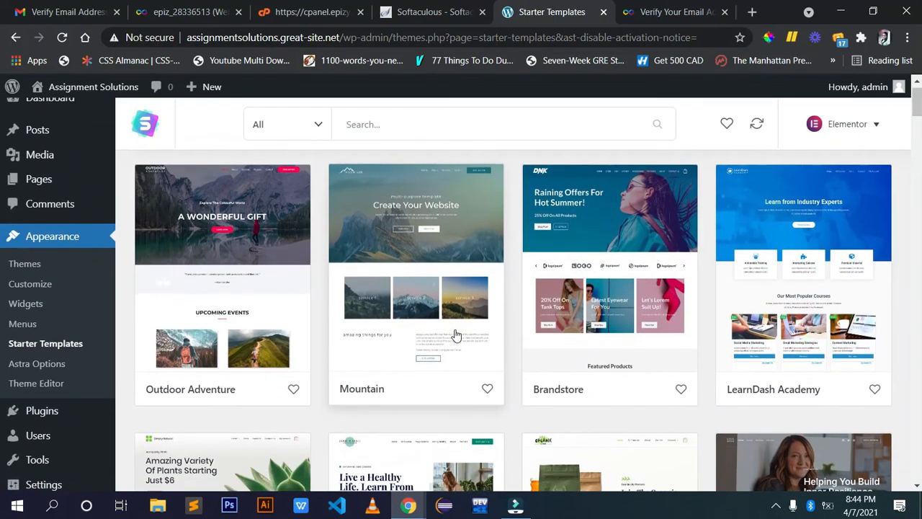
scroll(456, 335, down, 3)
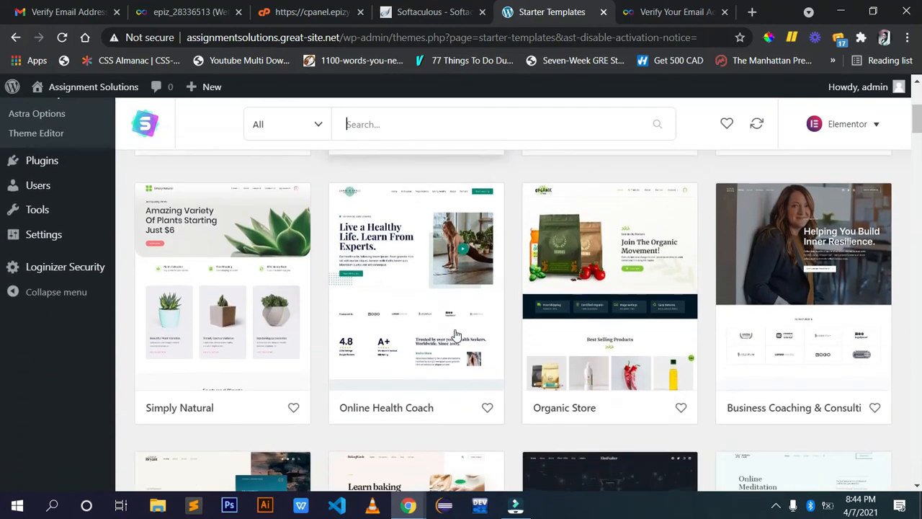
scroll(607, 346, down, 5)
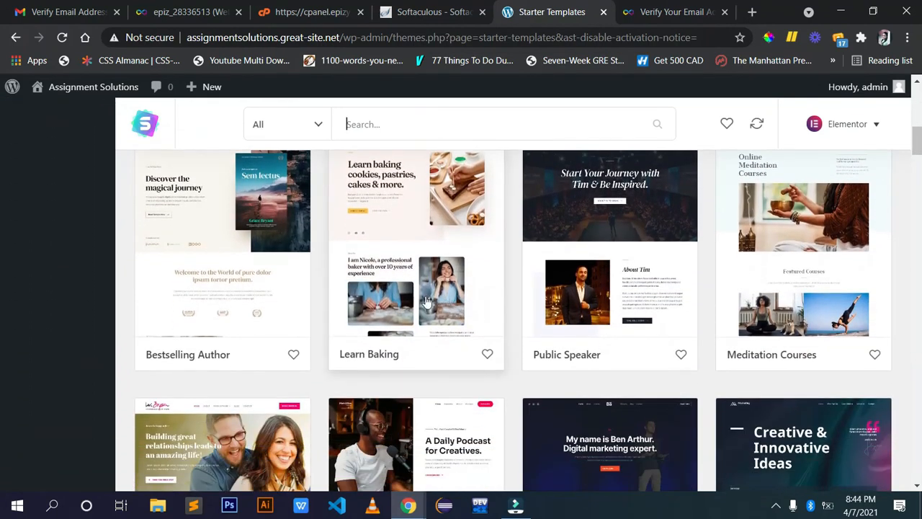
scroll(732, 246, down, 1)
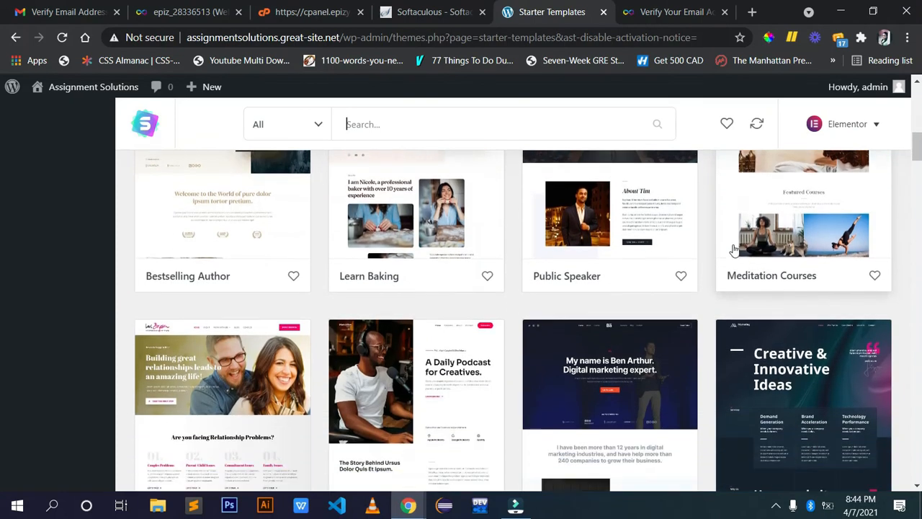
scroll(732, 249, down, 1)
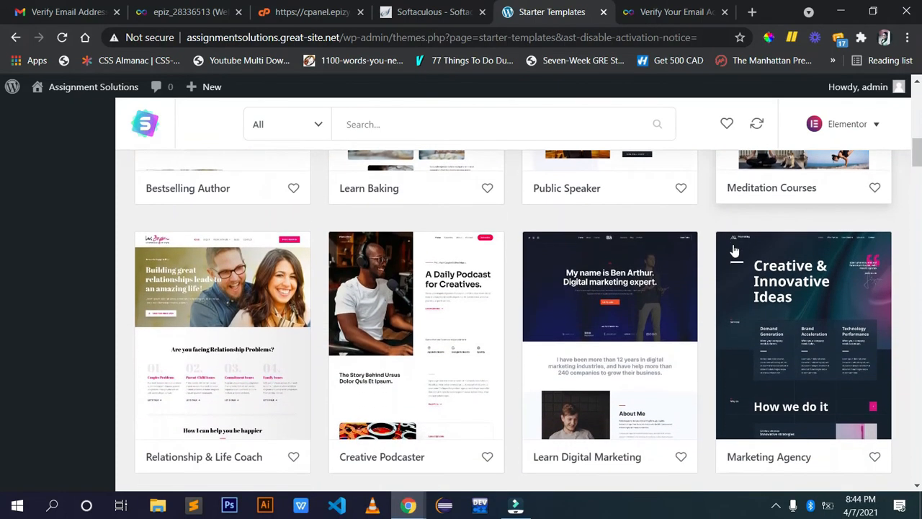
scroll(399, 384, down, 1)
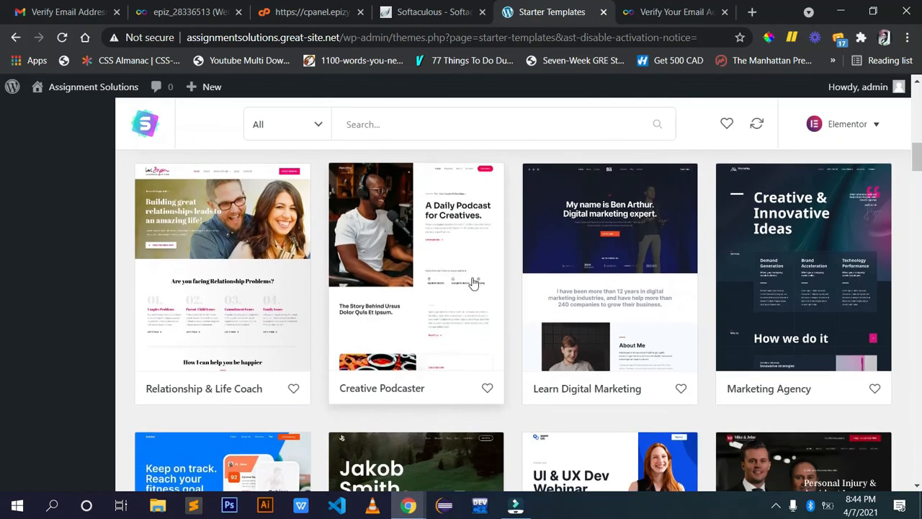
scroll(448, 298, down, 1)
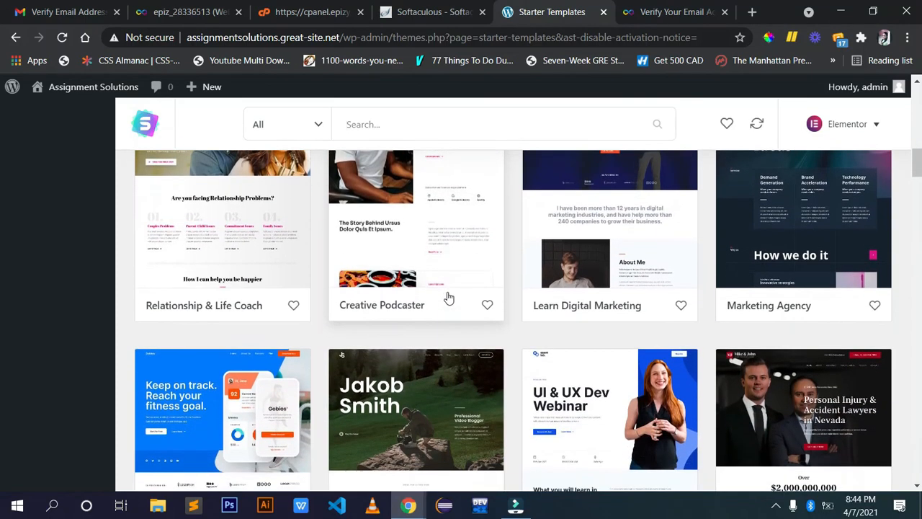
scroll(448, 297, down, 1)
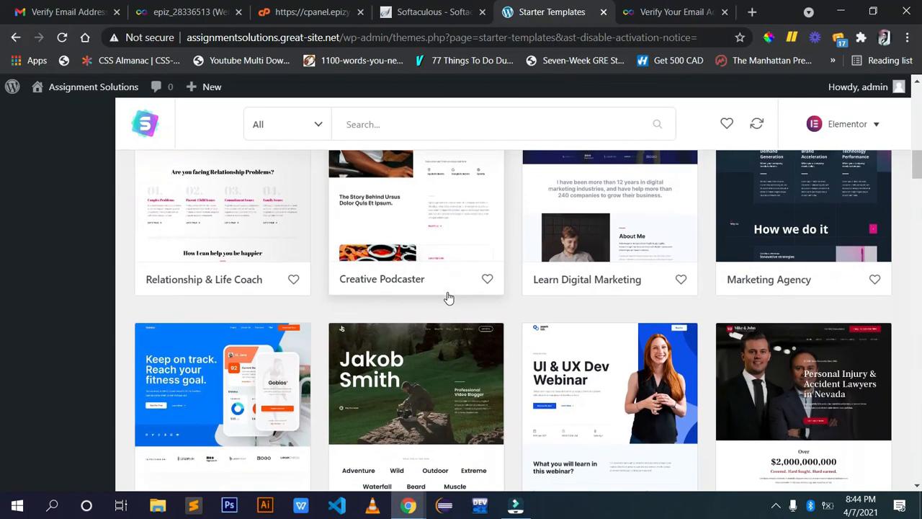
scroll(448, 298, down, 2)
scroll(448, 297, up, 2)
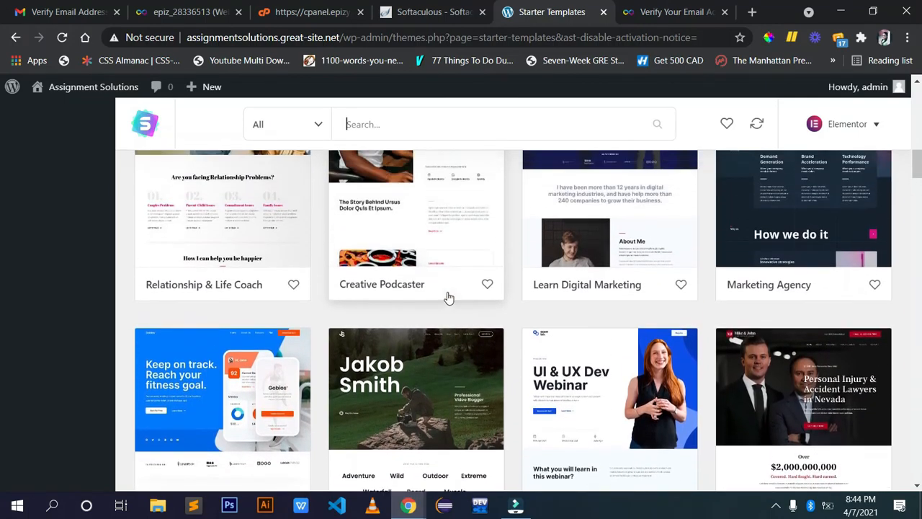
scroll(448, 297, up, 2)
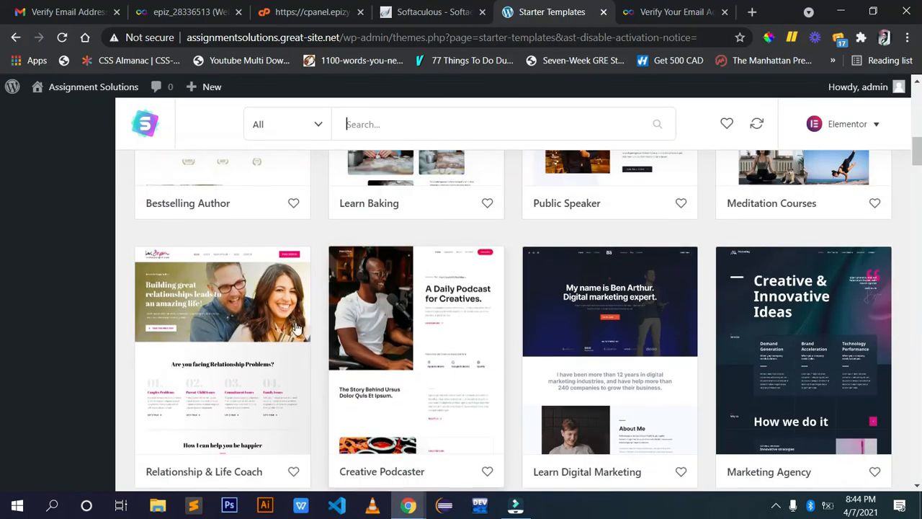
scroll(393, 379, down, 1)
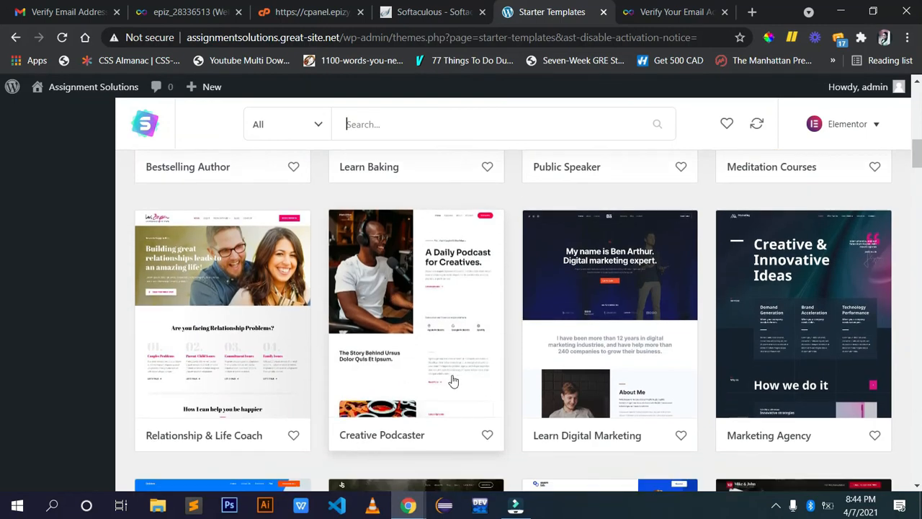
scroll(464, 338, down, 1)
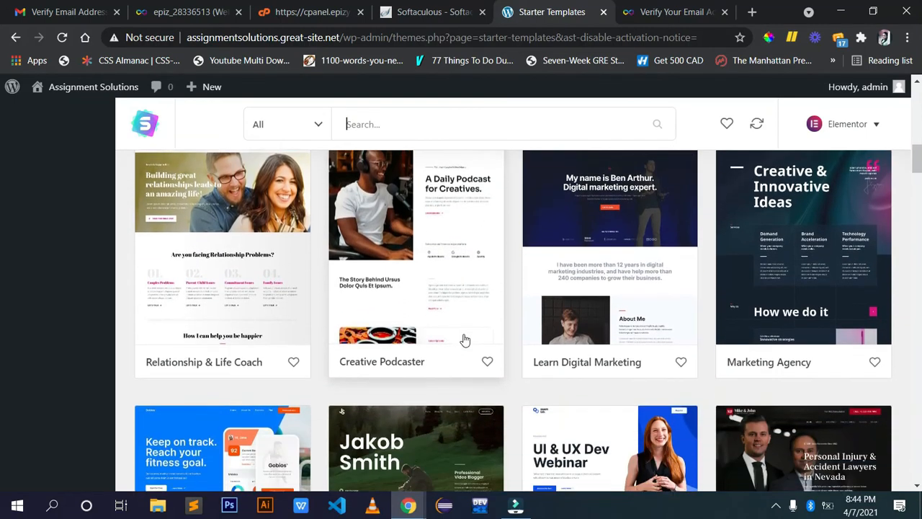
Open Creative Podcaster's details and preview its demo site in a new tab.
click(425, 262)
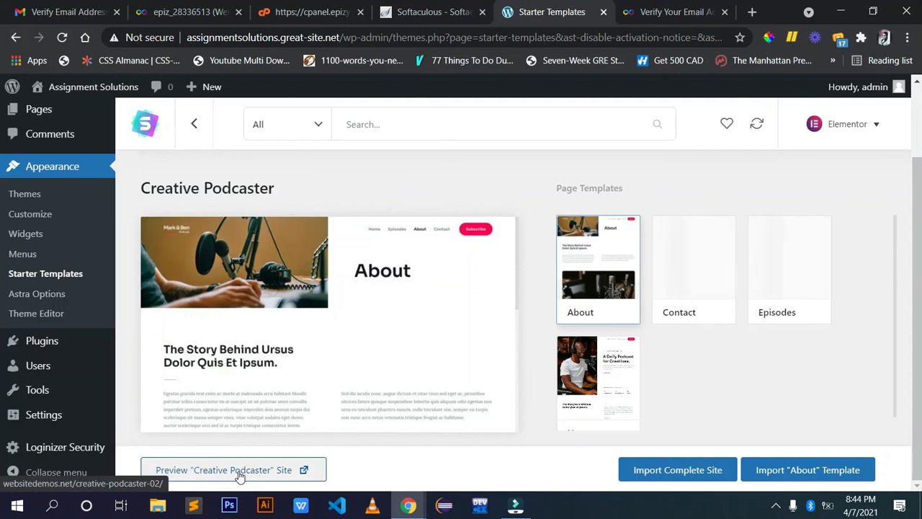
click(240, 476)
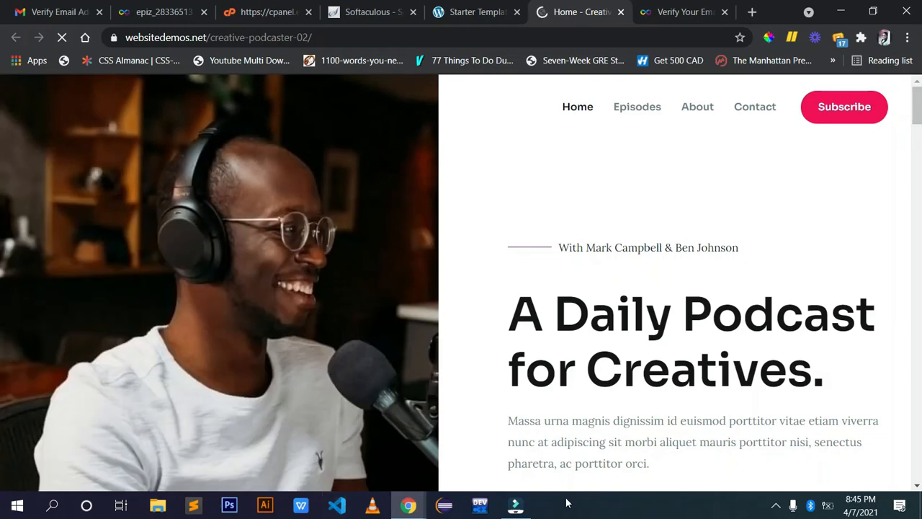
Scroll the Creative Podcaster home page to the footer and back, then go to Episodes.
scroll(577, 490, down, 6)
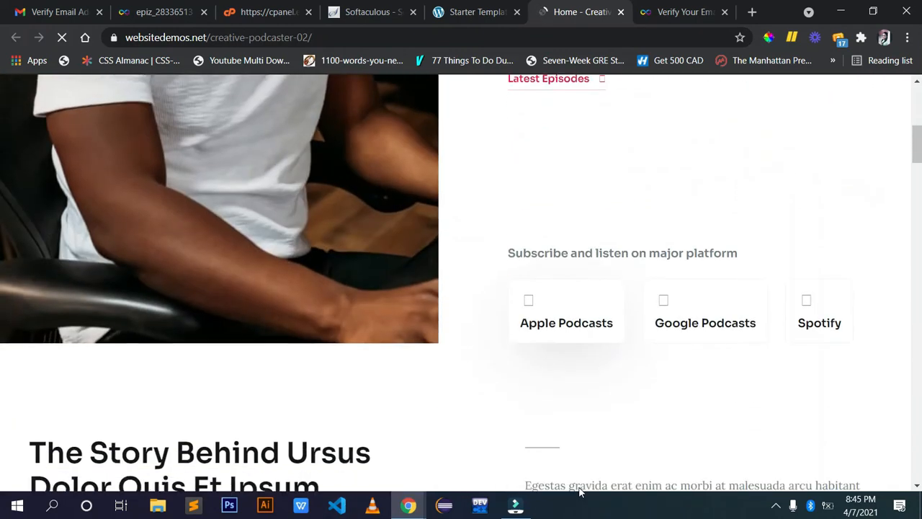
scroll(580, 490, down, 8)
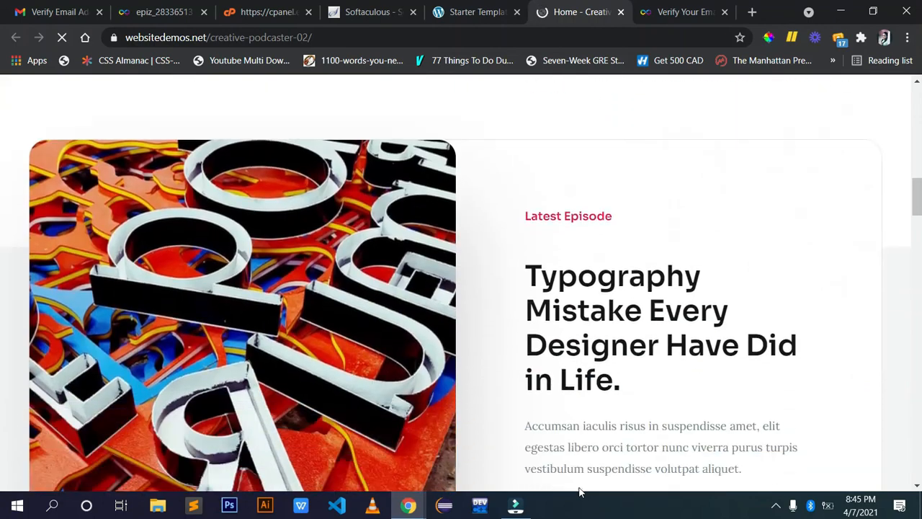
scroll(579, 492, down, 8)
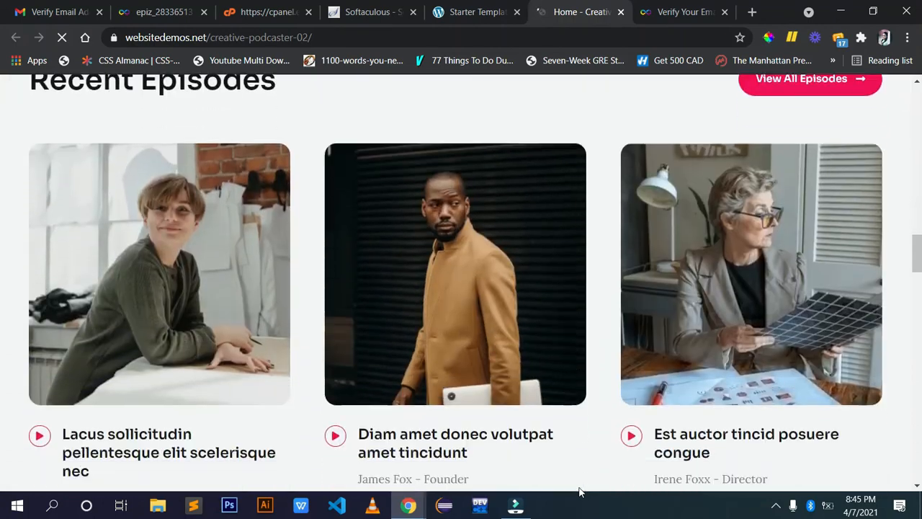
scroll(578, 491, down, 1)
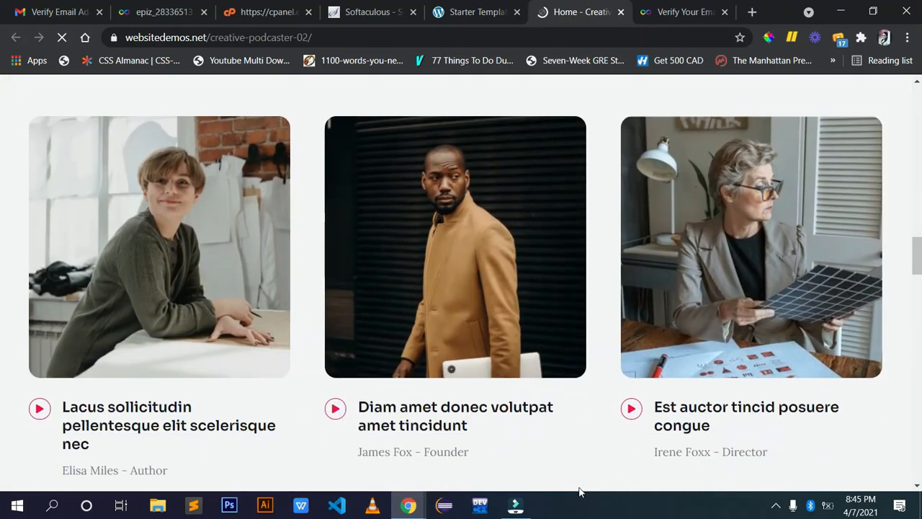
scroll(579, 491, down, 8)
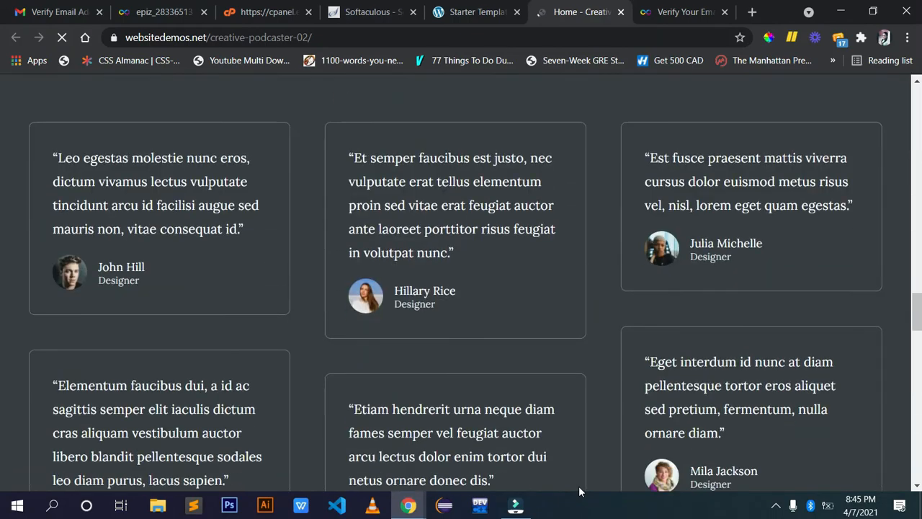
scroll(578, 491, down, 7)
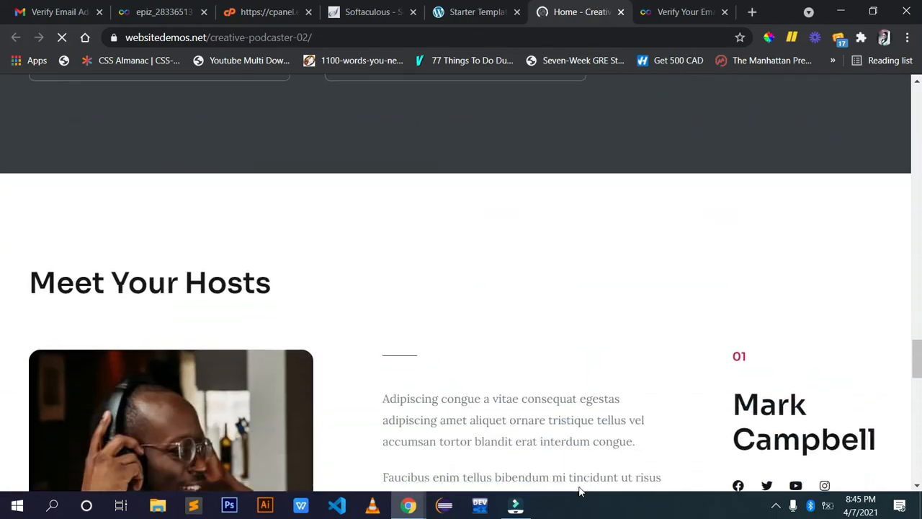
scroll(578, 491, down, 6)
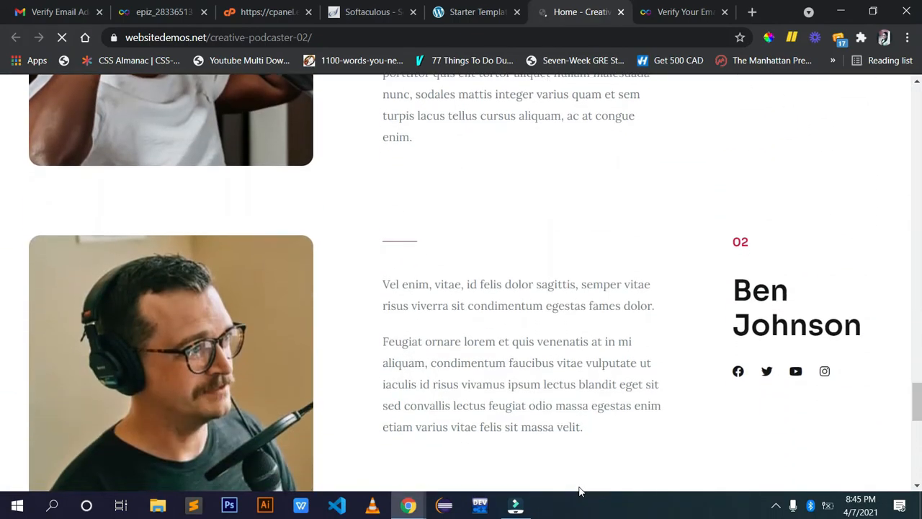
scroll(580, 491, down, 8)
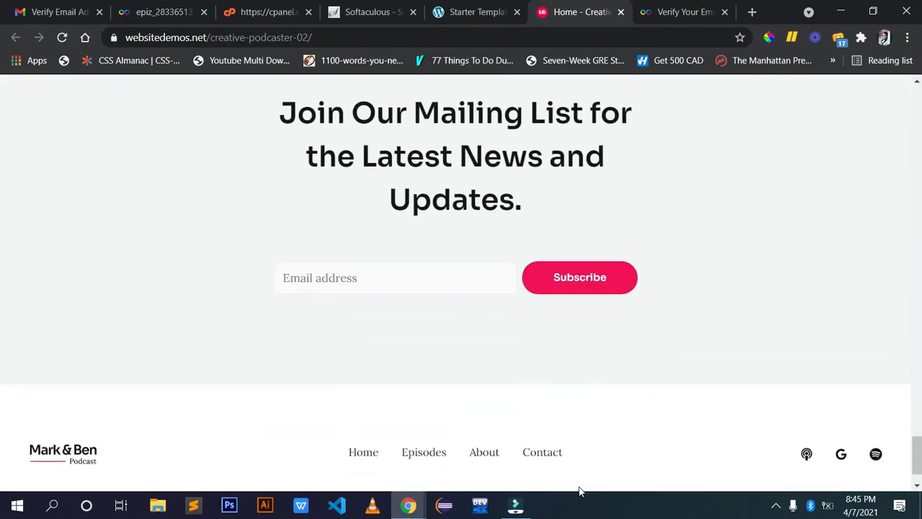
scroll(580, 491, down, 1)
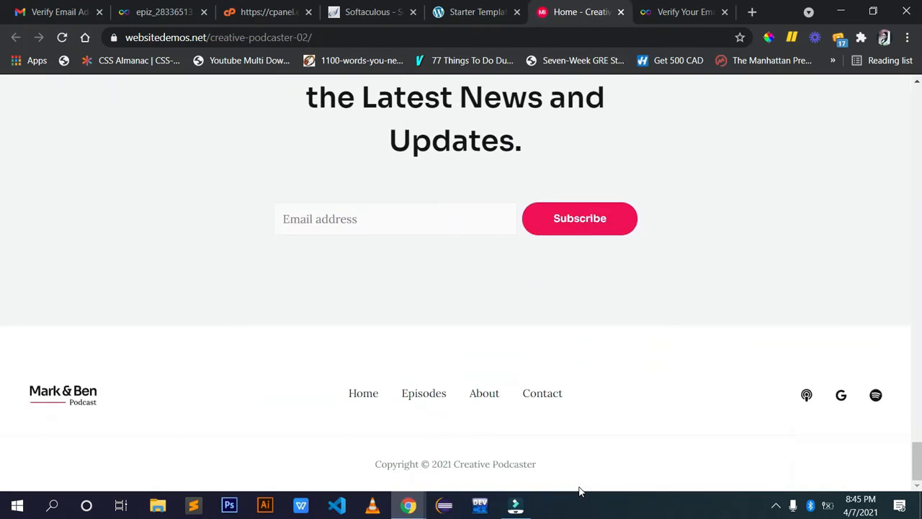
scroll(747, 348, up, 20)
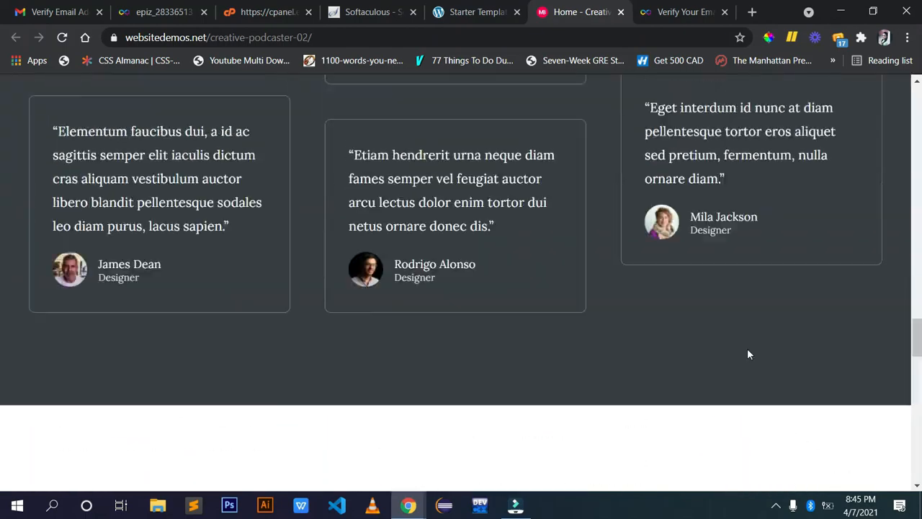
scroll(747, 348, up, 20)
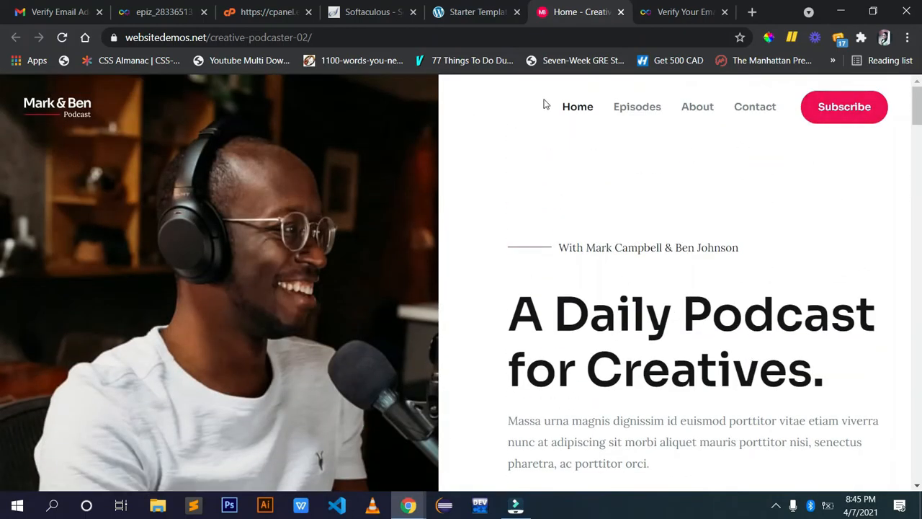
click(646, 112)
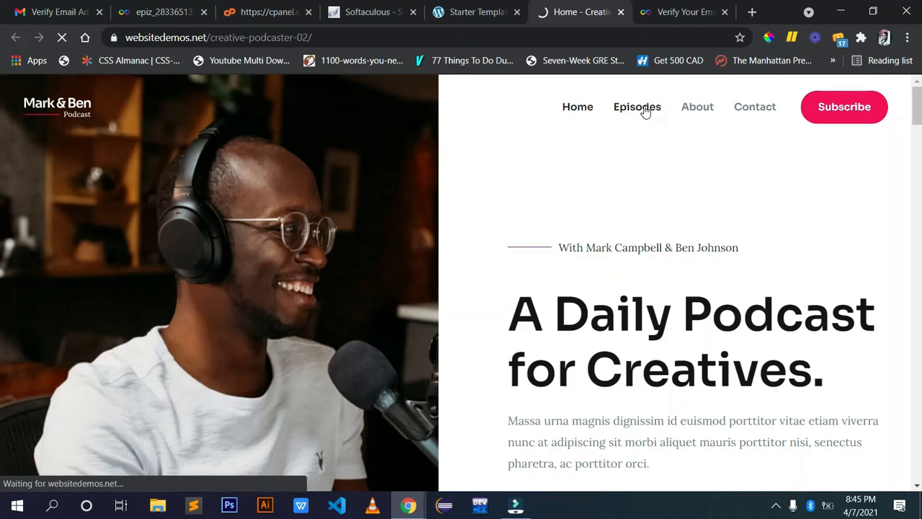
Open the demo's Episodes page and scroll through its episode listings.
click(645, 112)
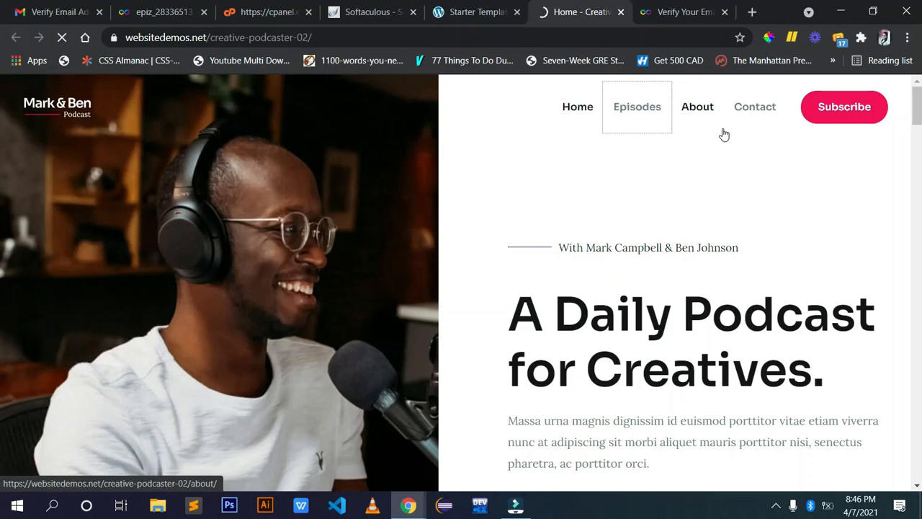
scroll(724, 134, down, 2)
scroll(723, 135, up, 2)
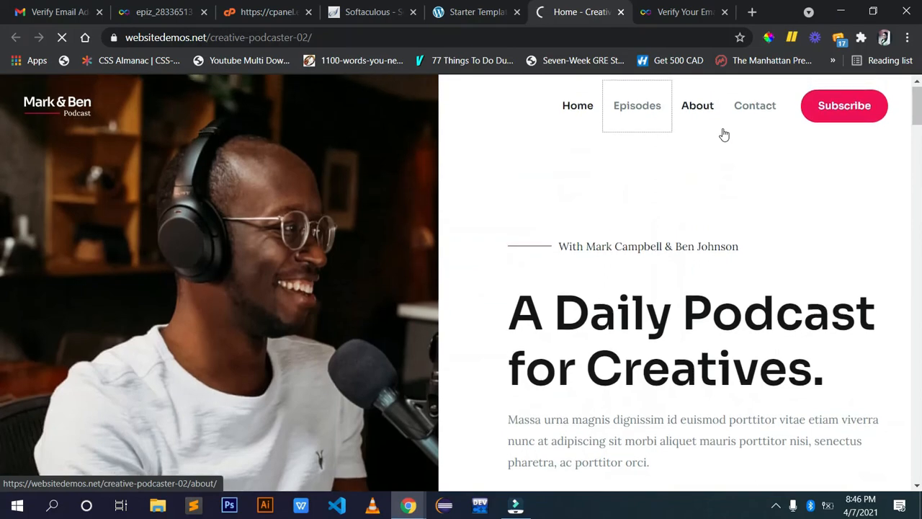
scroll(723, 134, down, 5)
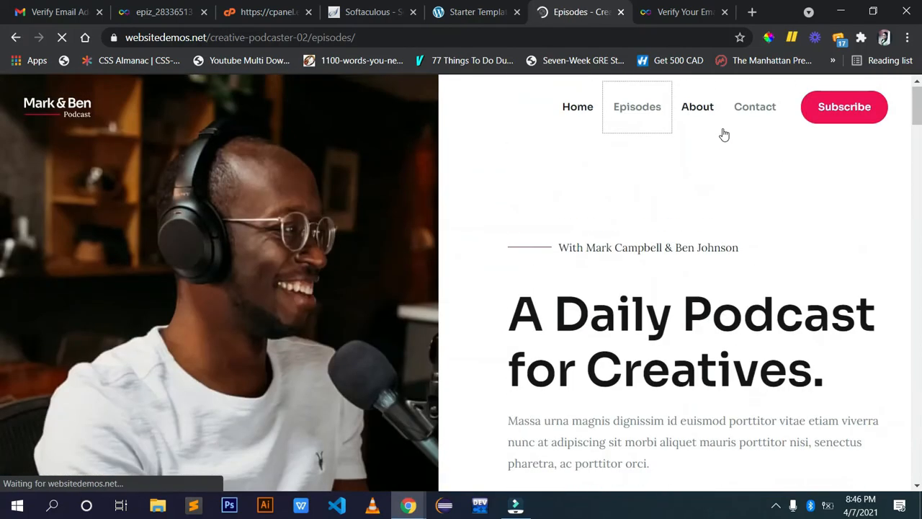
scroll(674, 280, down, 2)
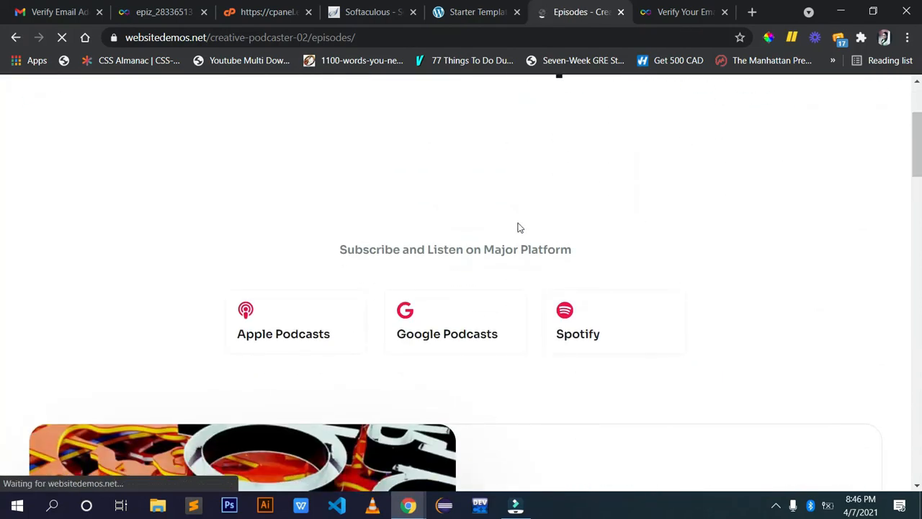
scroll(510, 227, up, 3)
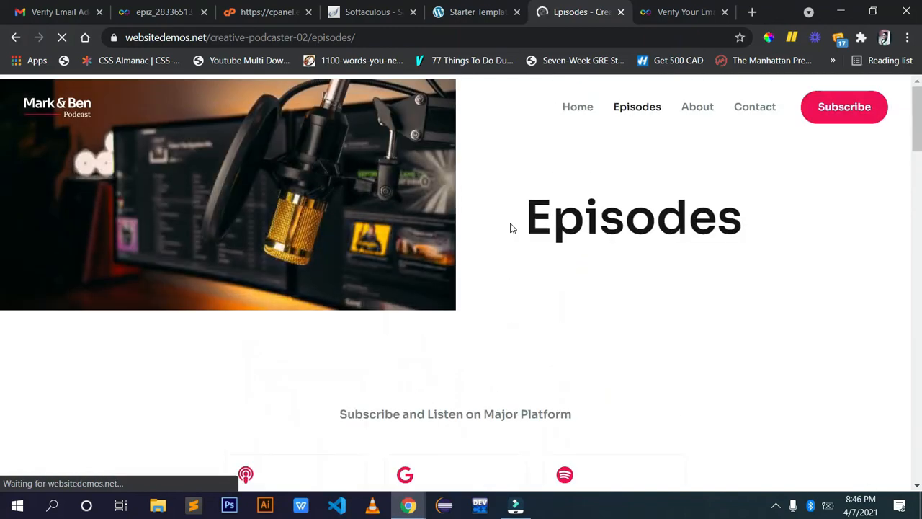
scroll(565, 392, down, 12)
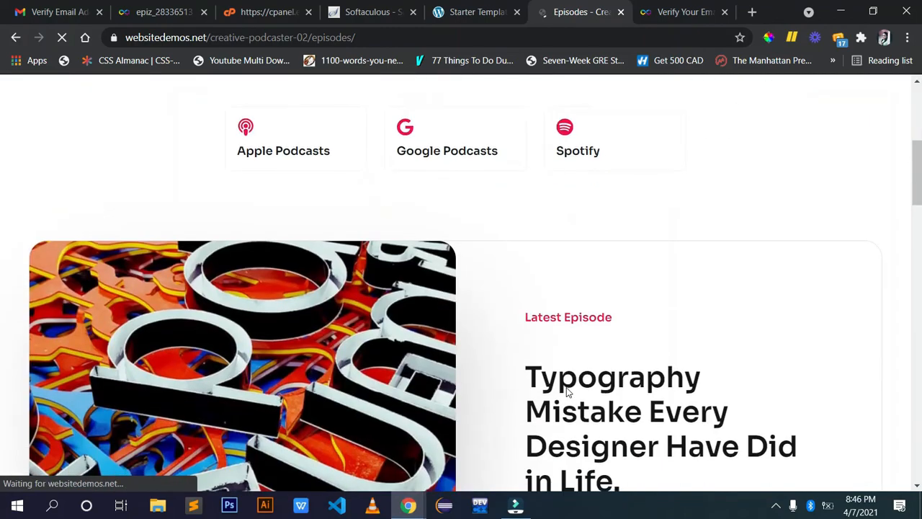
scroll(565, 392, down, 8)
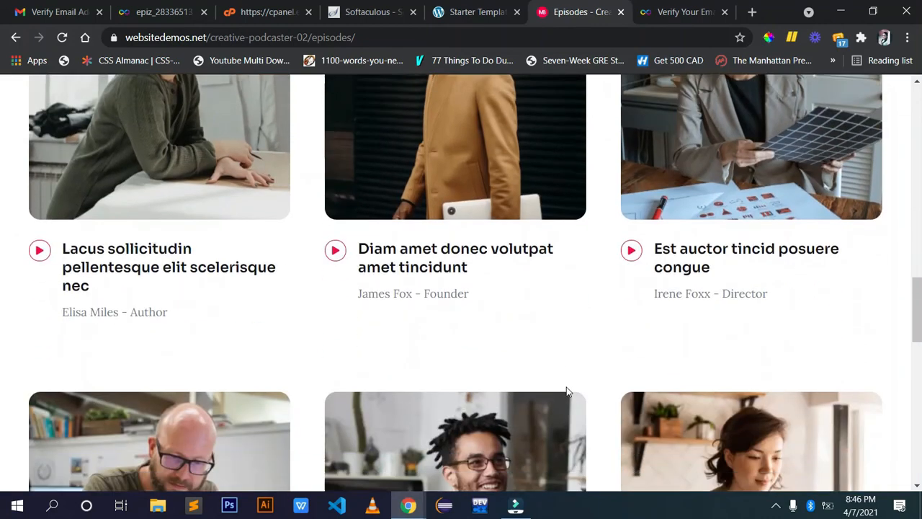
scroll(565, 391, up, 4)
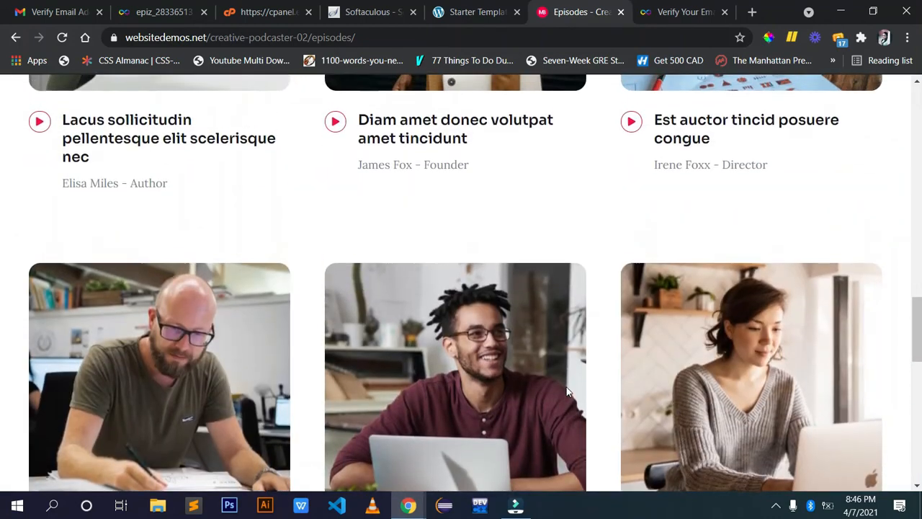
scroll(567, 392, down, 7)
scroll(567, 392, down, 3)
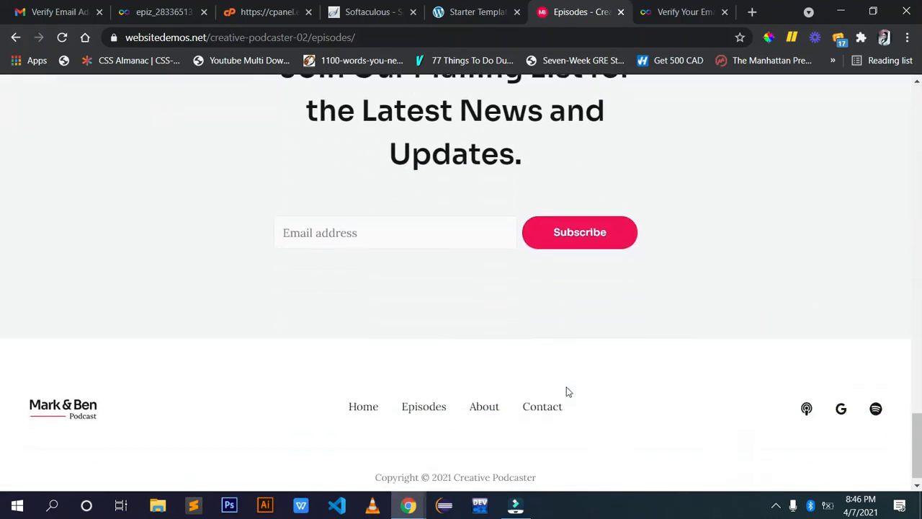
scroll(567, 392, up, 14)
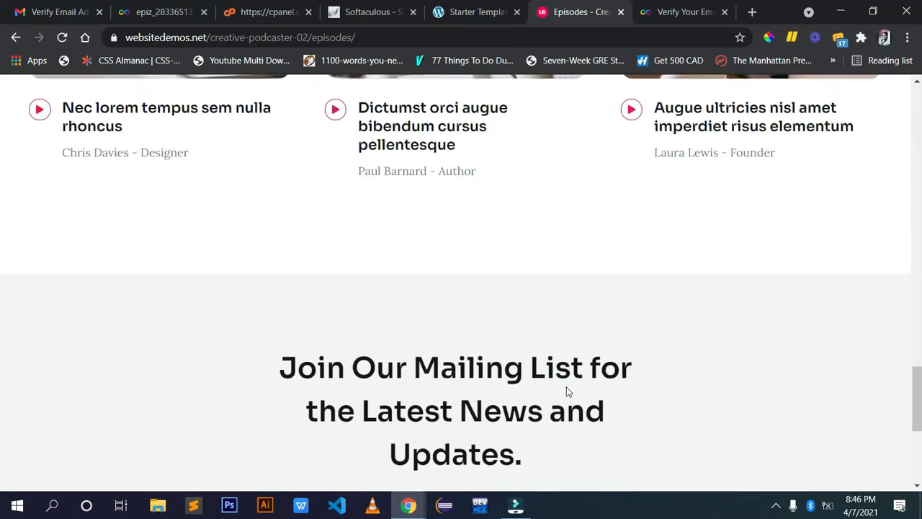
scroll(567, 392, up, 4)
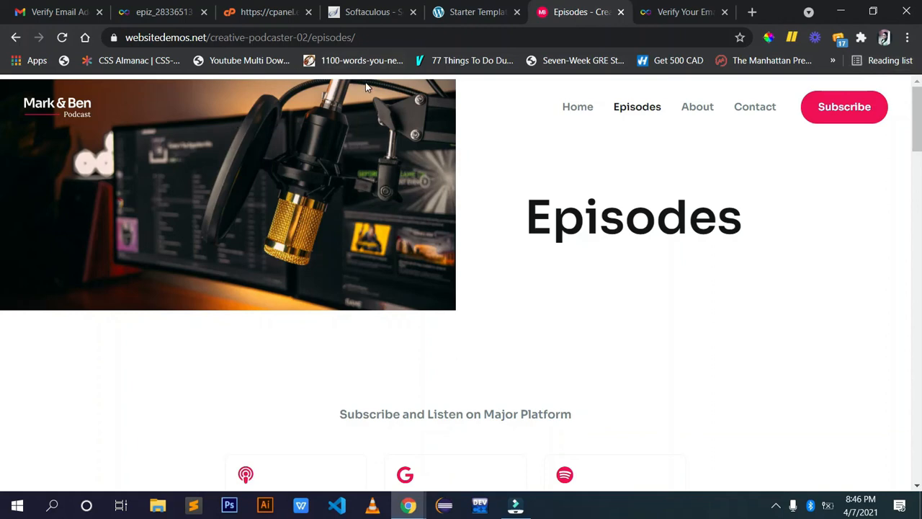
Launch the Online File Manager from the InfinityFree control panel's Files section.
click(269, 15)
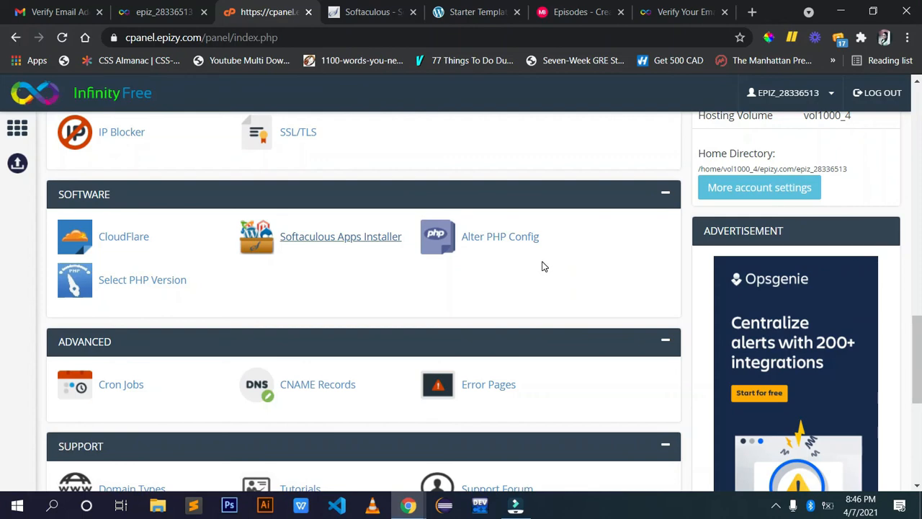
scroll(273, 310, up, 4)
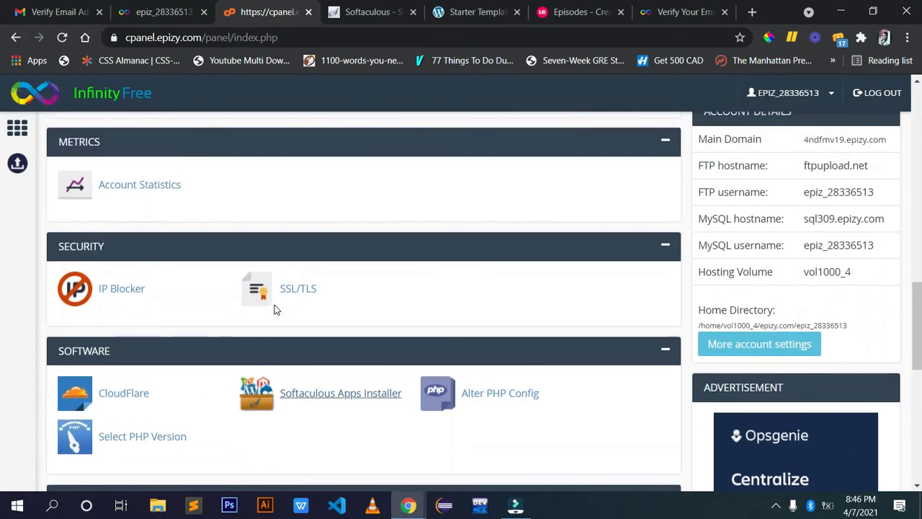
scroll(274, 310, up, 4)
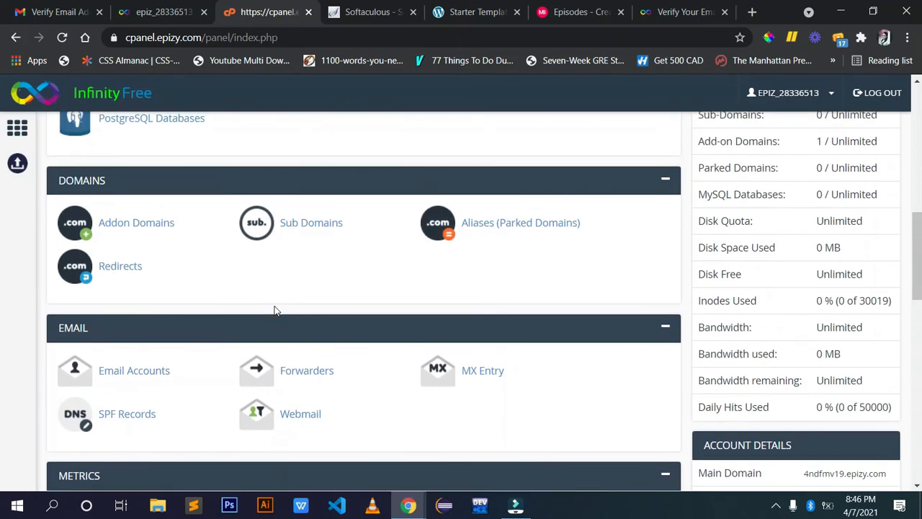
scroll(274, 310, up, 4)
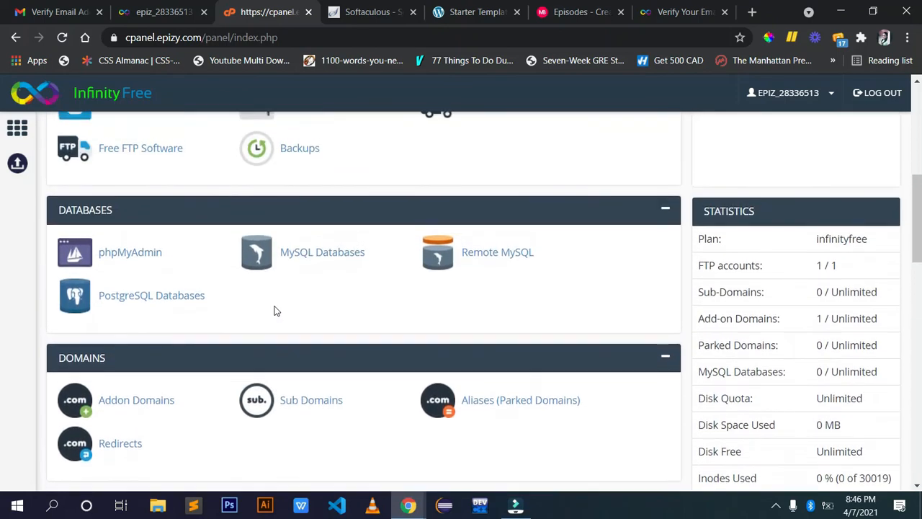
scroll(274, 310, up, 1)
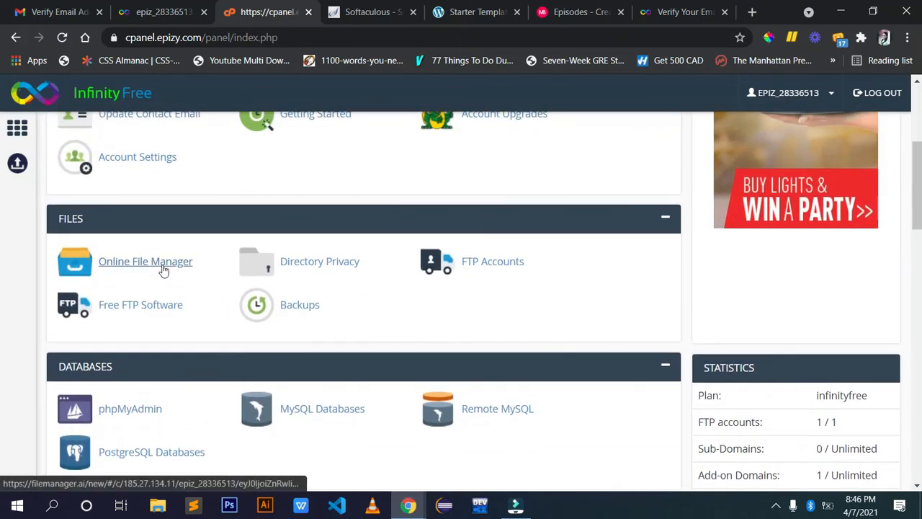
click(164, 266)
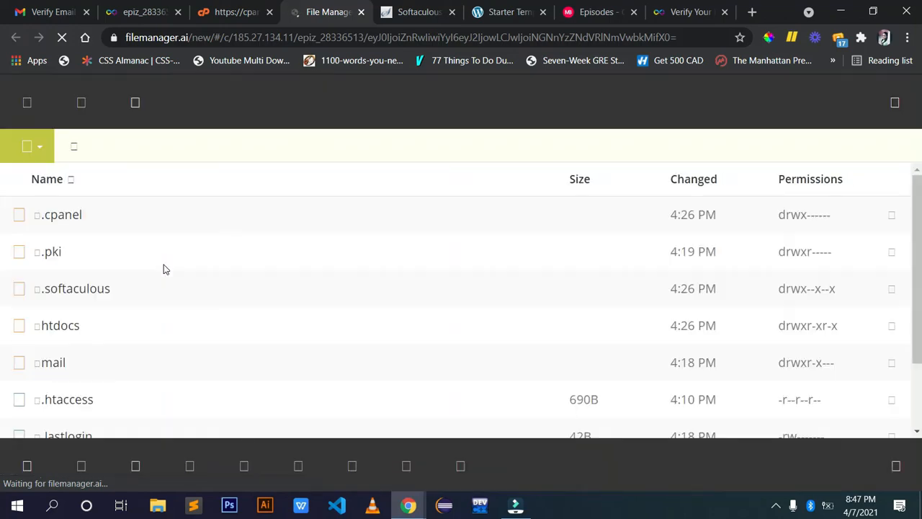
Enter the htdocs folder to see wp-admin, wp-content, wp-includes, .htaccess and index.php.
scroll(164, 268, down, 1)
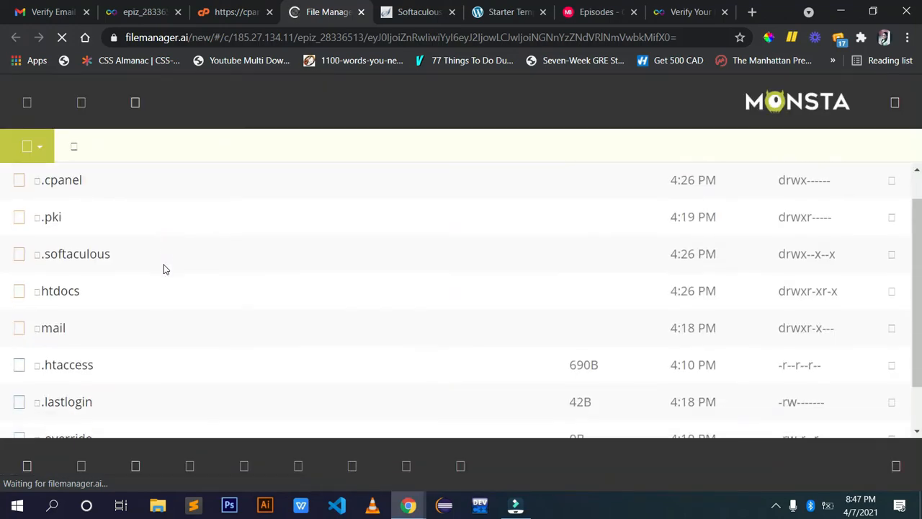
scroll(93, 350, down, 2)
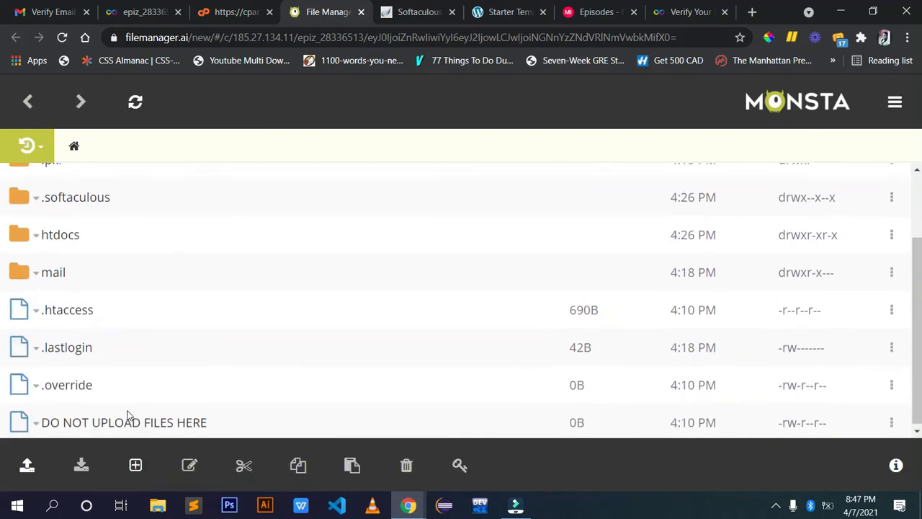
scroll(436, 343, up, 2)
scroll(435, 340, up, 2)
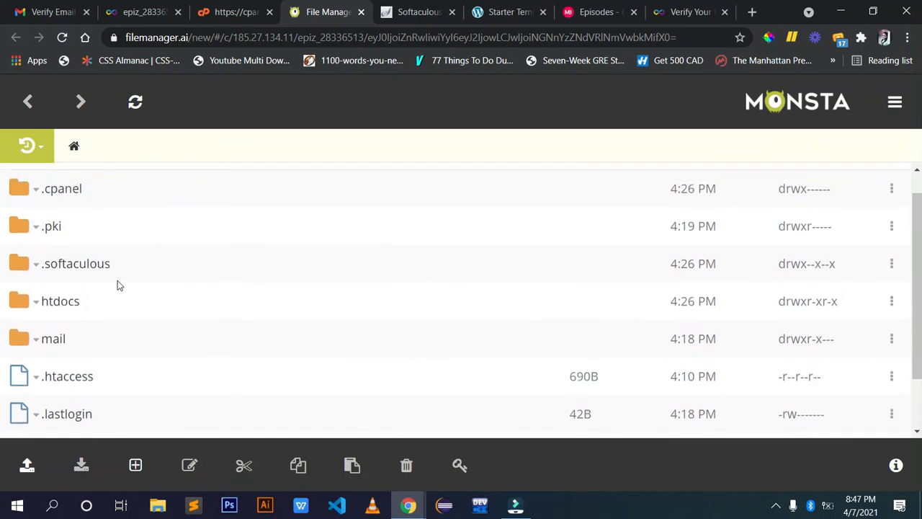
click(72, 301)
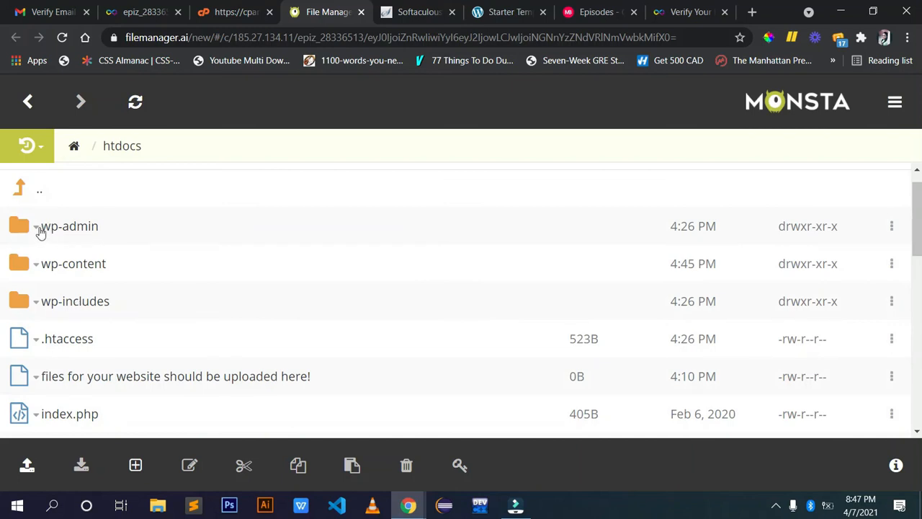
Check the wp-admin actions menu, then browse into wp-content and view the plugins folder's actions.
click(36, 229)
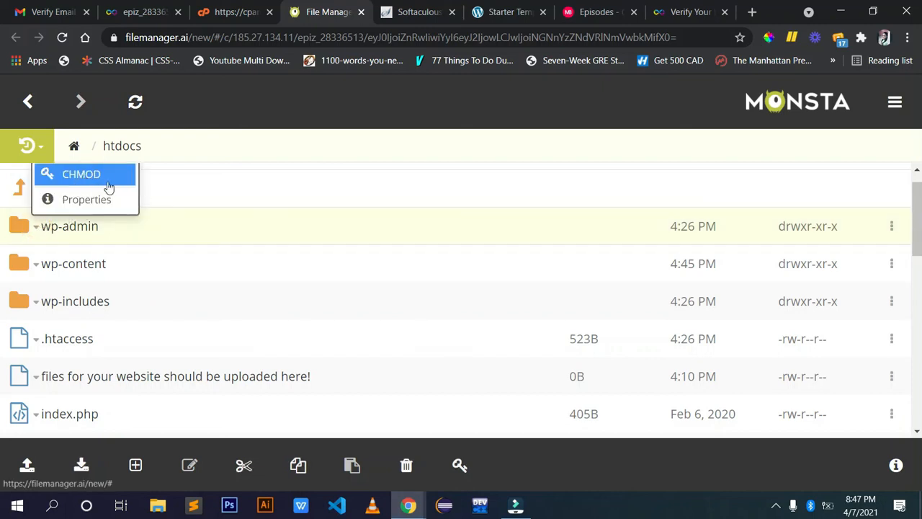
click(237, 248)
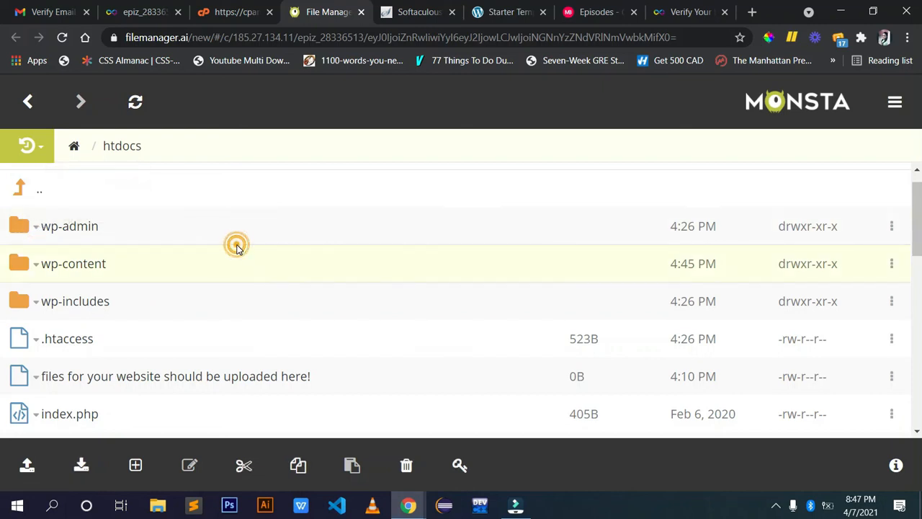
click(101, 265)
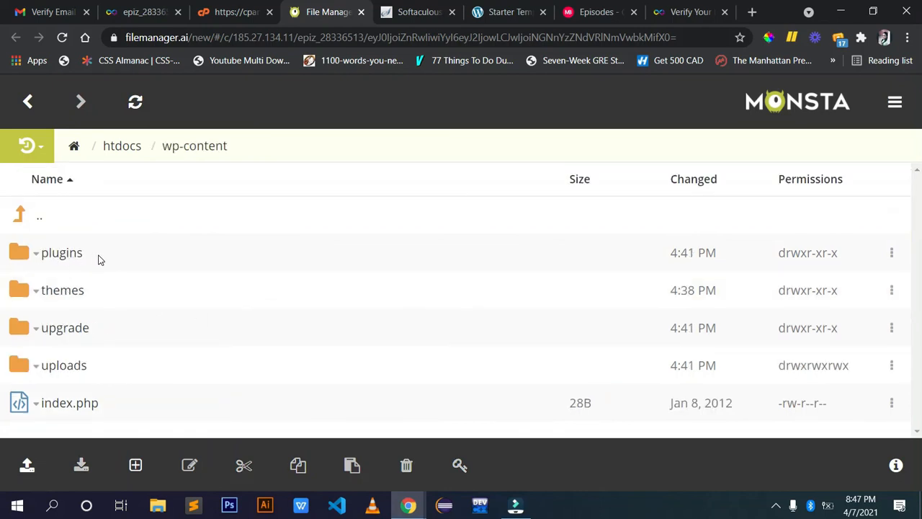
click(35, 255)
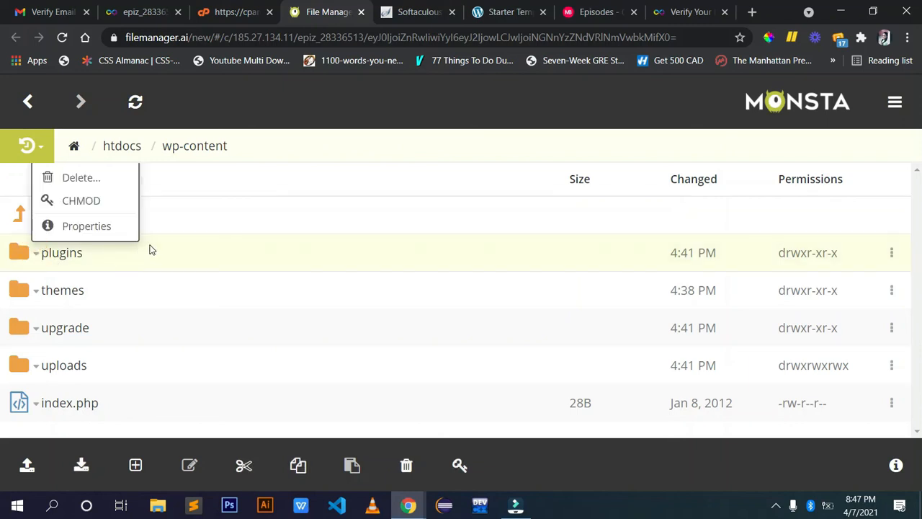
click(152, 251)
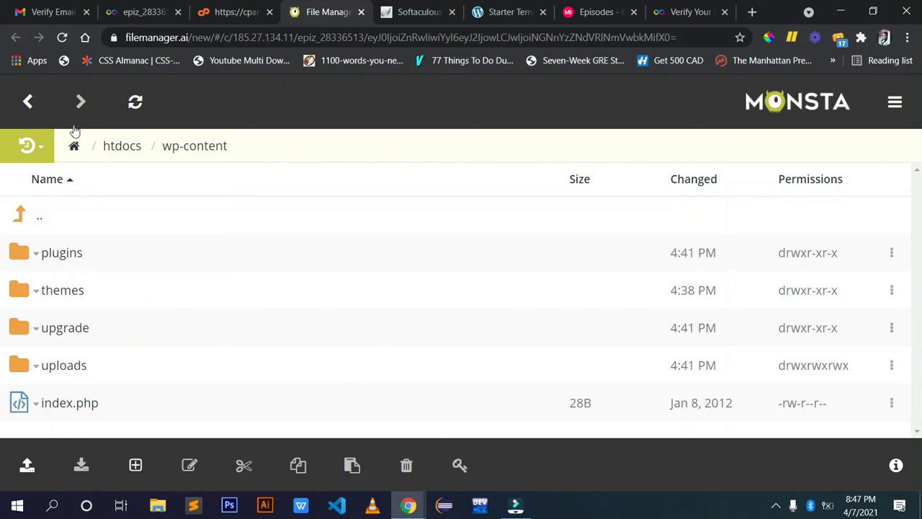
Navigate back through htdocs to the account's home folder listing htdocs and mail.
click(27, 103)
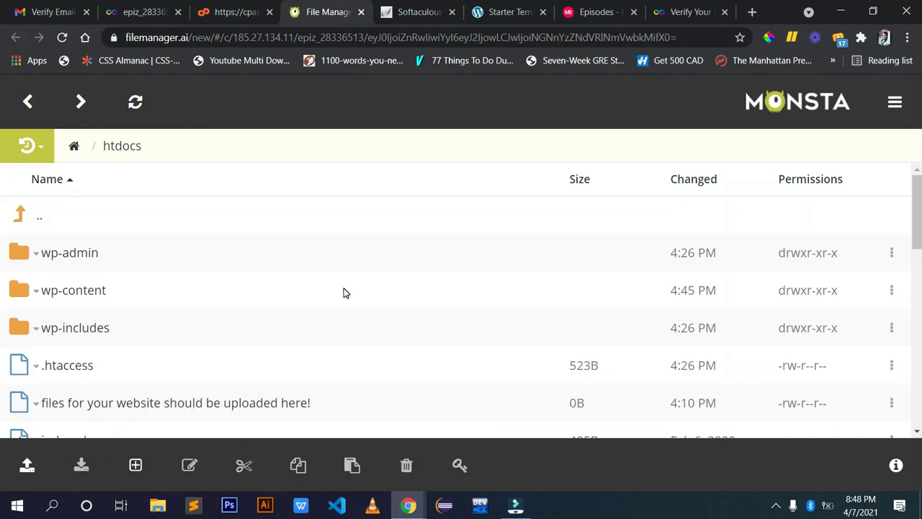
click(28, 104)
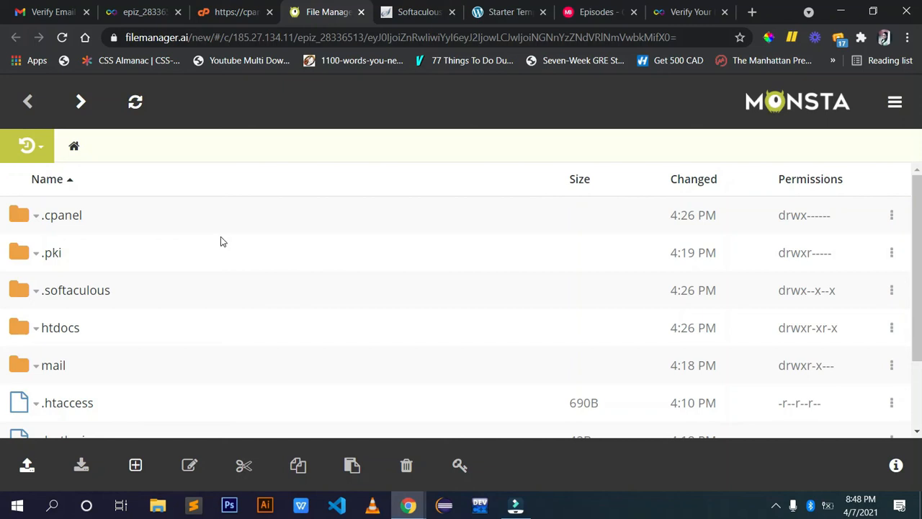
scroll(221, 237, down, 2)
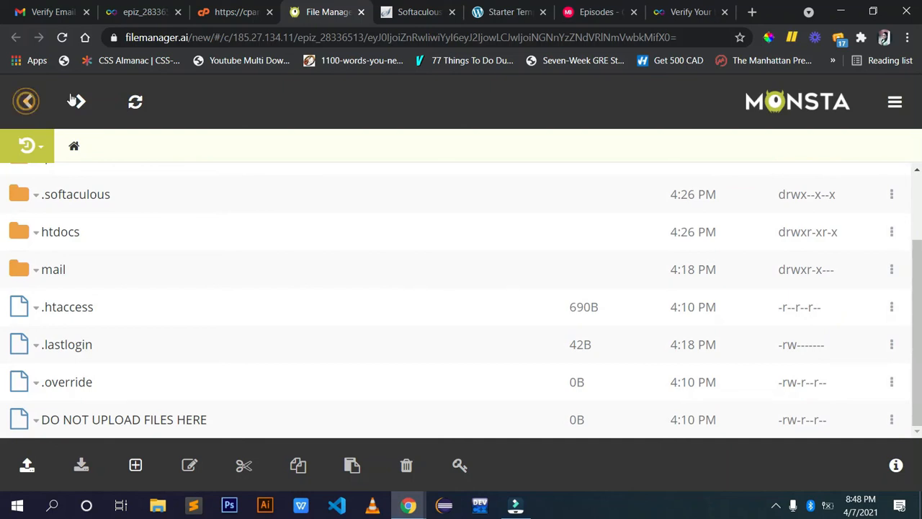
From the Databases section, open phpMyAdmin and choose Connect now! for the site's database.
click(245, 16)
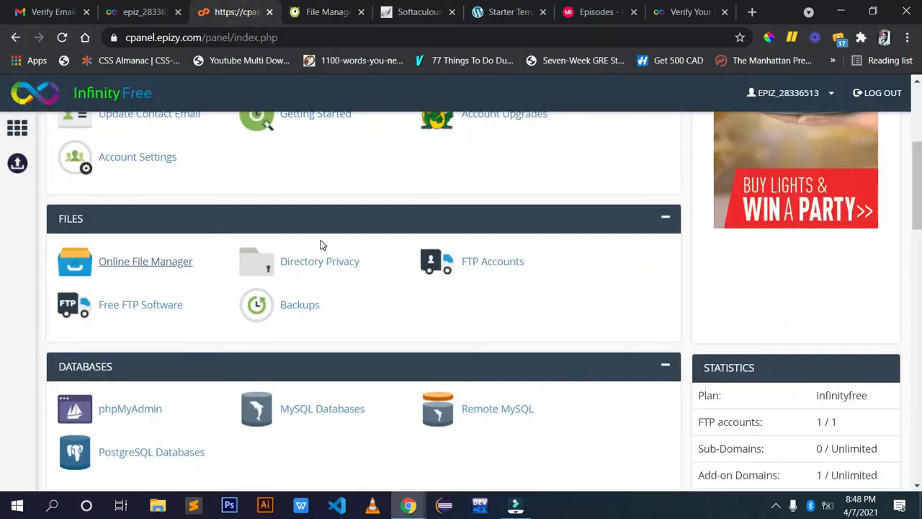
scroll(208, 324, down, 3)
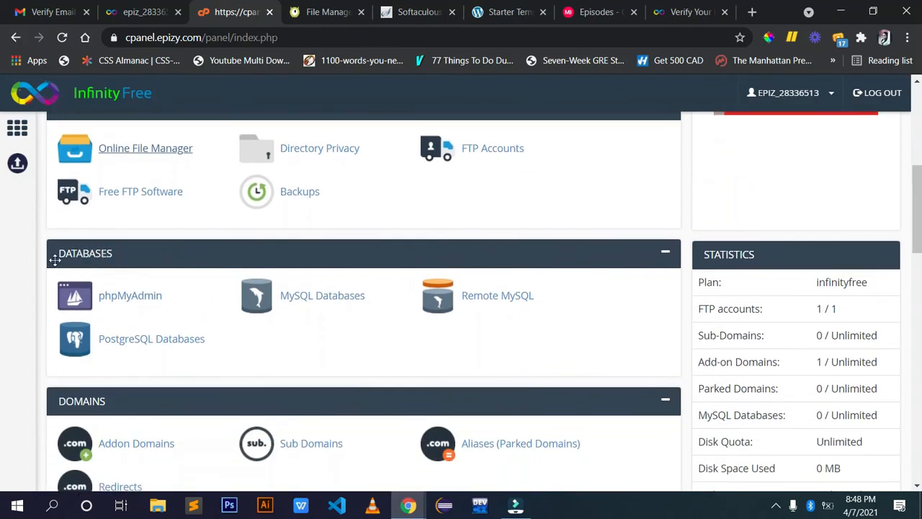
click(155, 307)
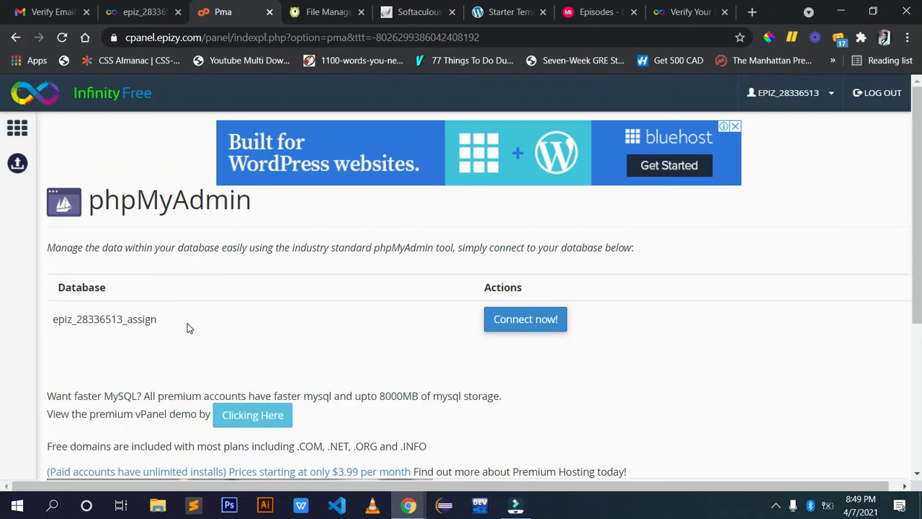
click(520, 323)
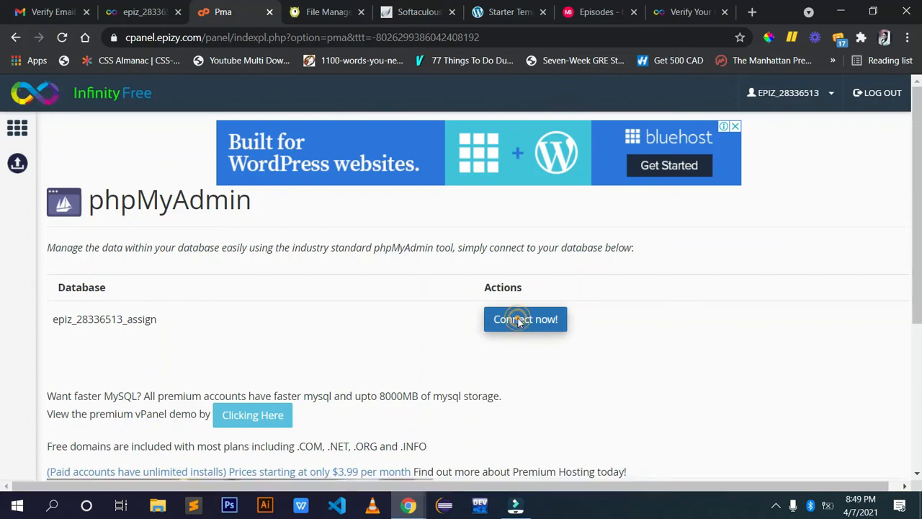